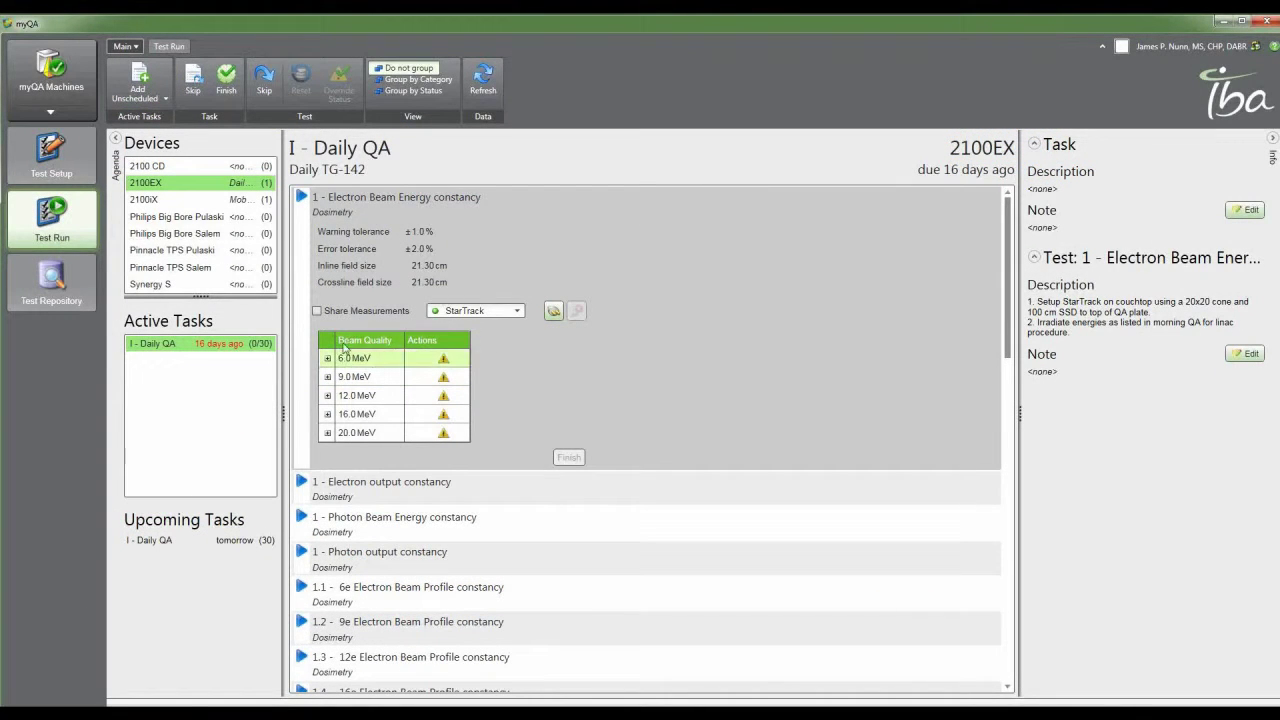
# - Expand the 6.0 MeV chamber table and collapse the device and task lists
pyautogui.click(327, 358)
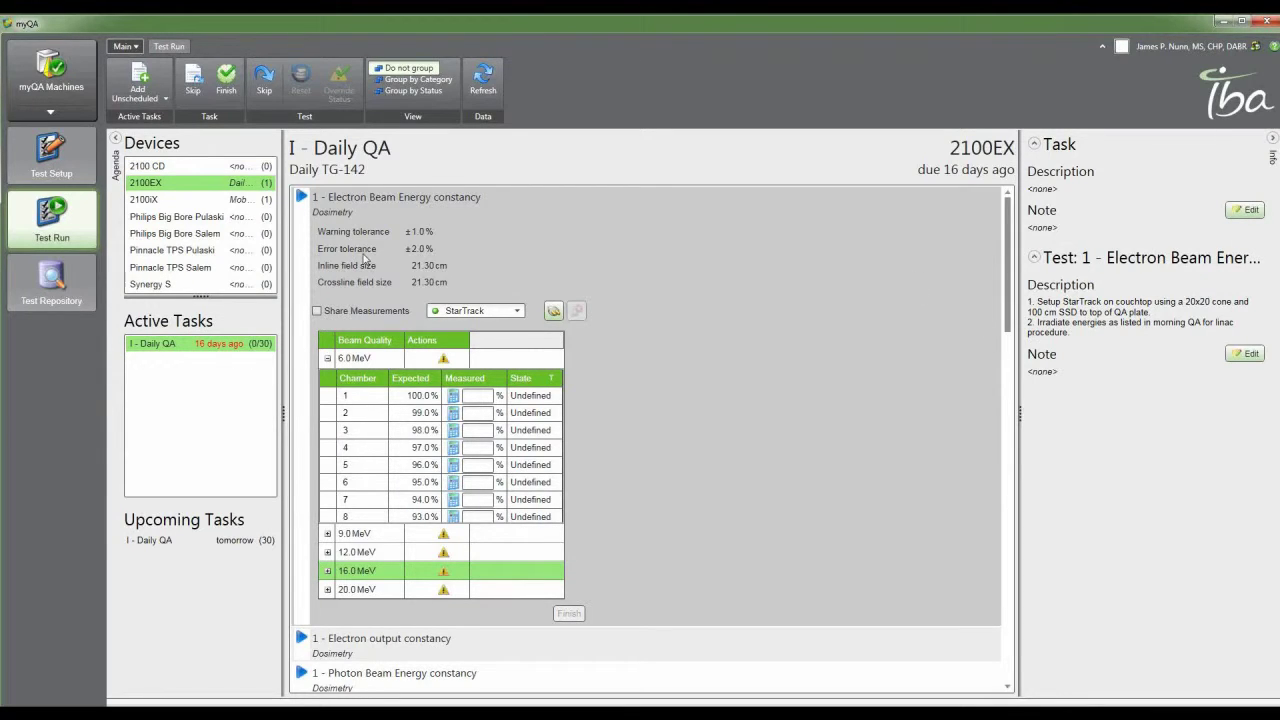
pyautogui.click(115, 138)
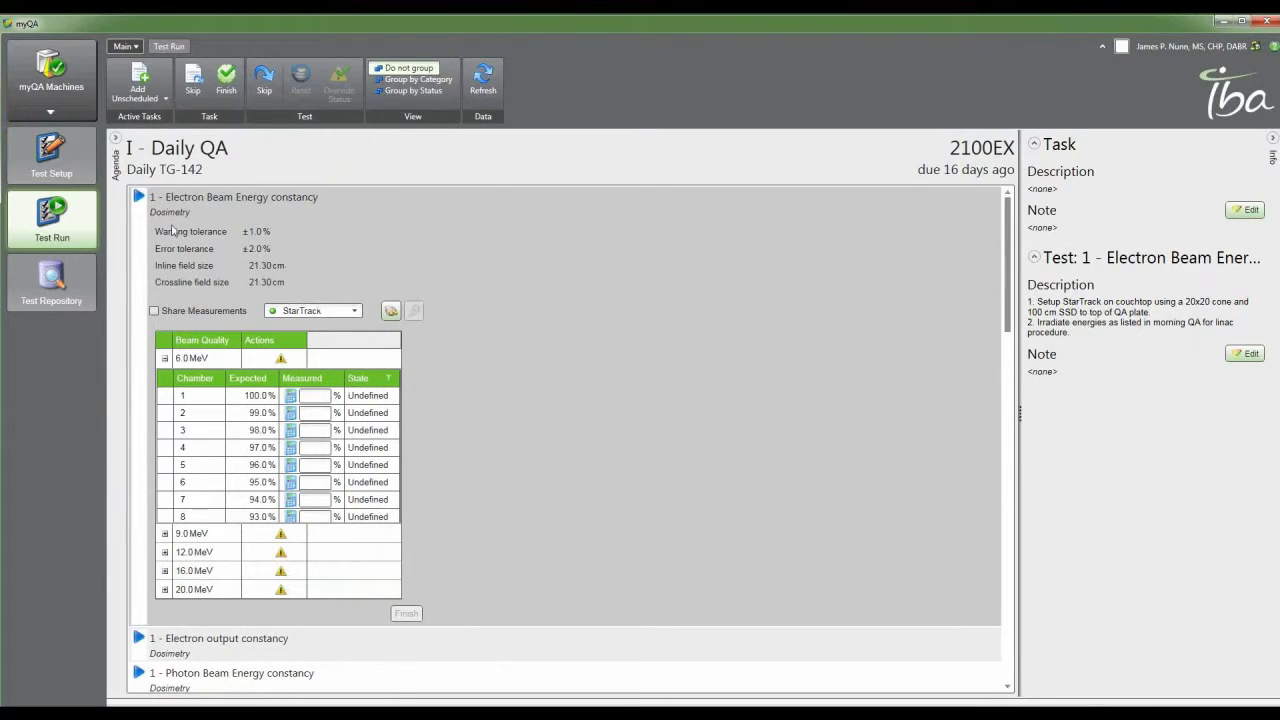
pyautogui.click(1102, 46)
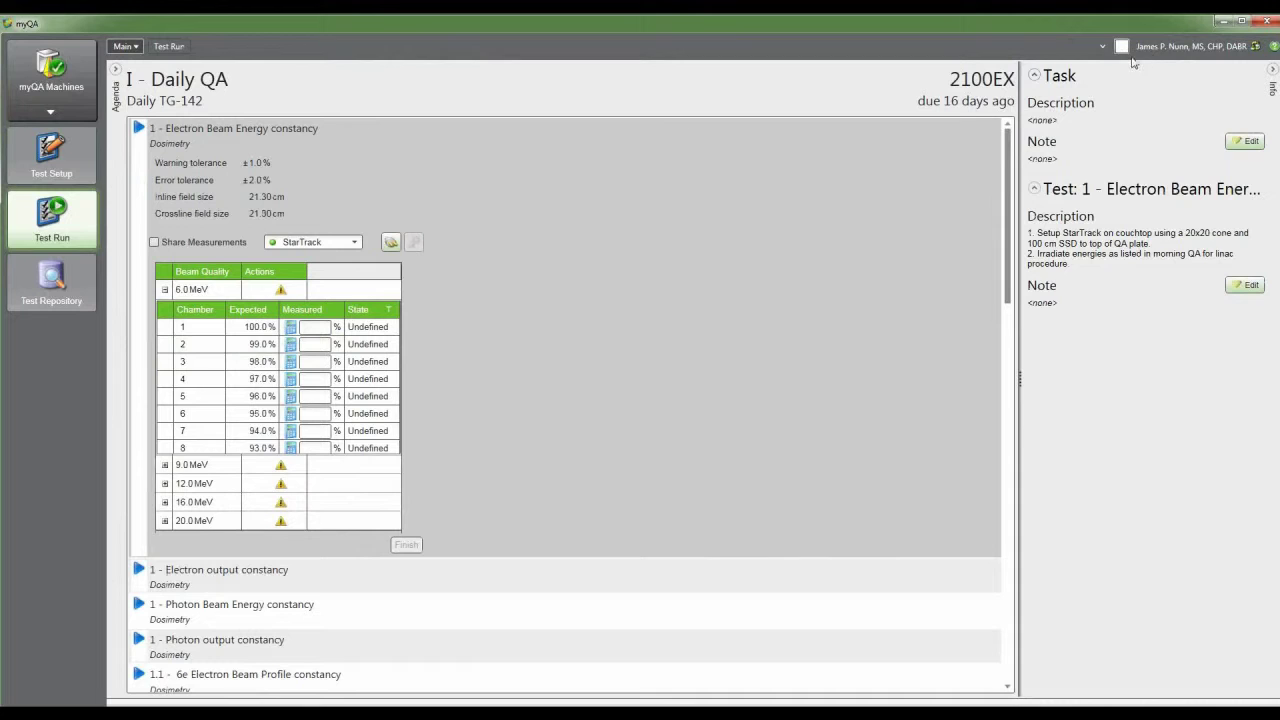
pyautogui.click(1102, 46)
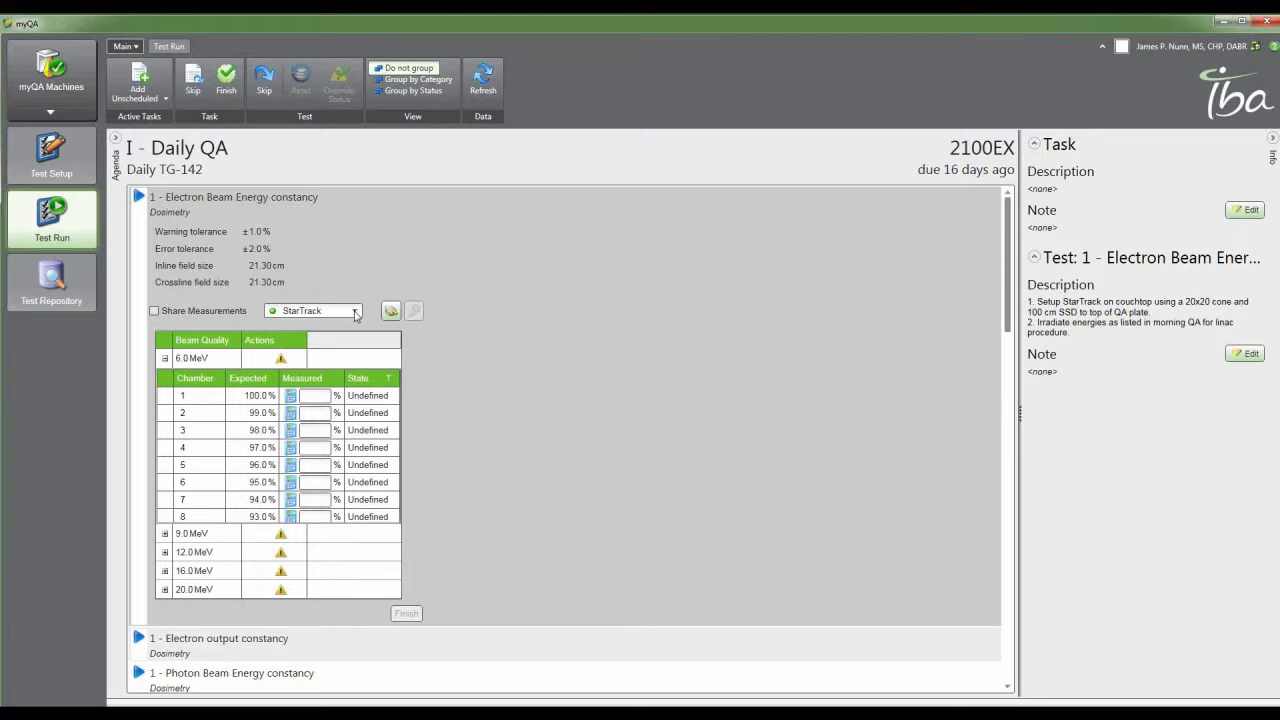
pyautogui.click(355, 313)
# - Connect the StarTrack device, reselecting it from the device list before reconnecting
pyautogui.click(385, 318)
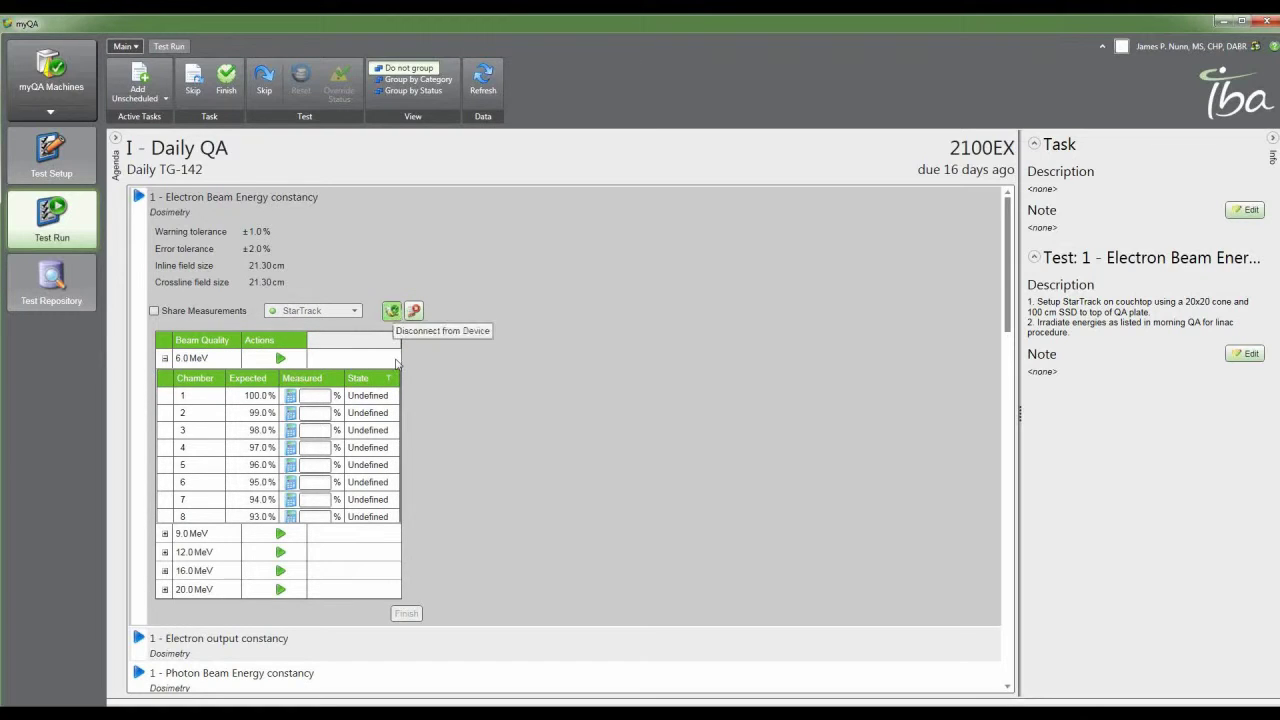
pyautogui.click(394, 316)
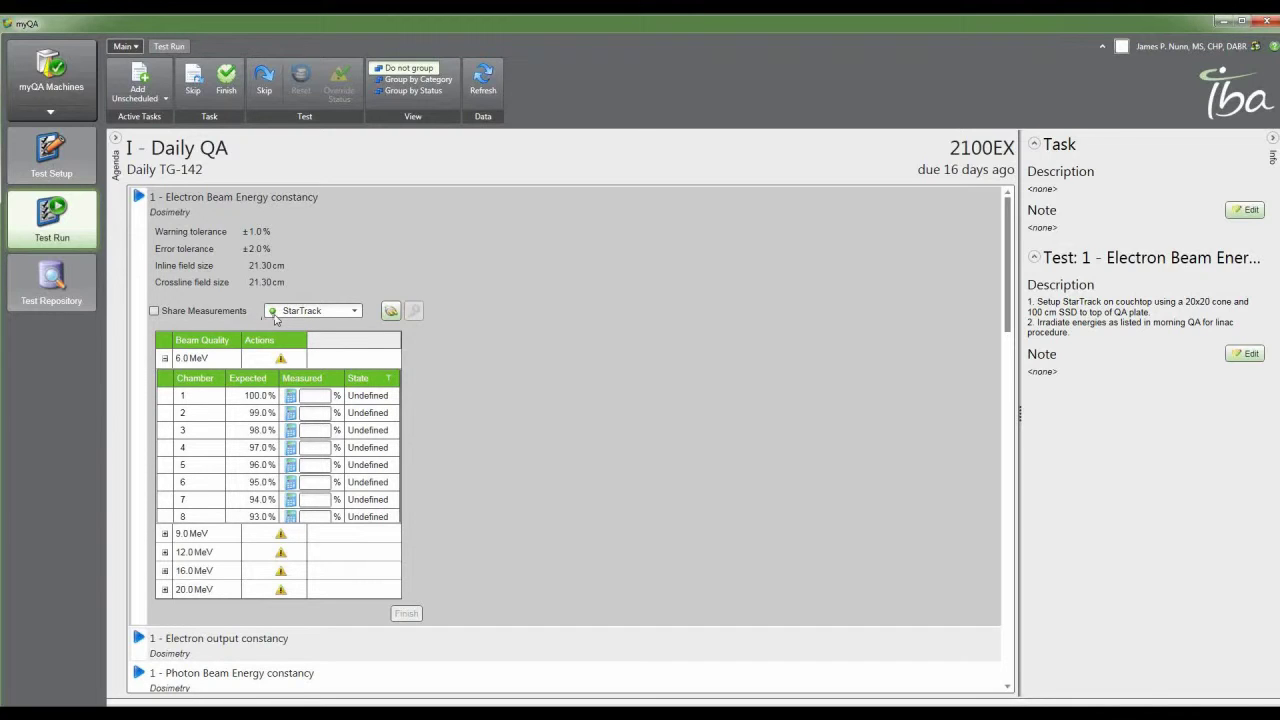
pyautogui.click(354, 314)
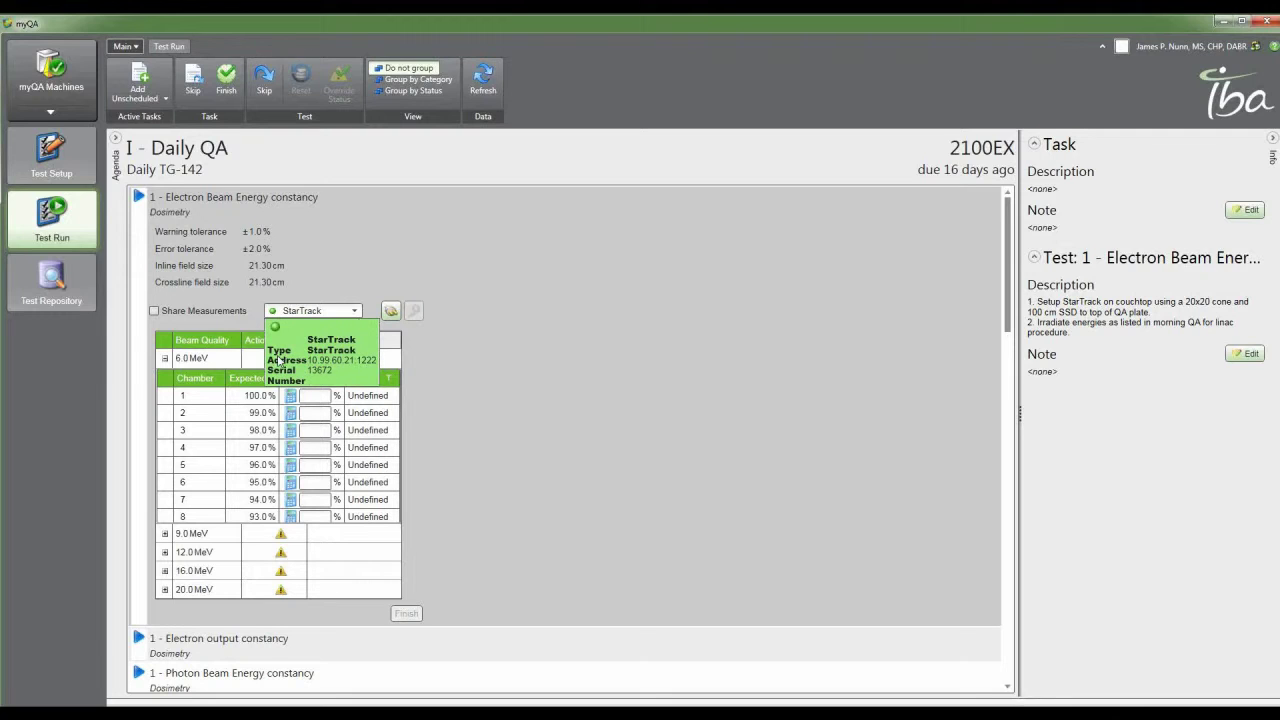
pyautogui.click(356, 315)
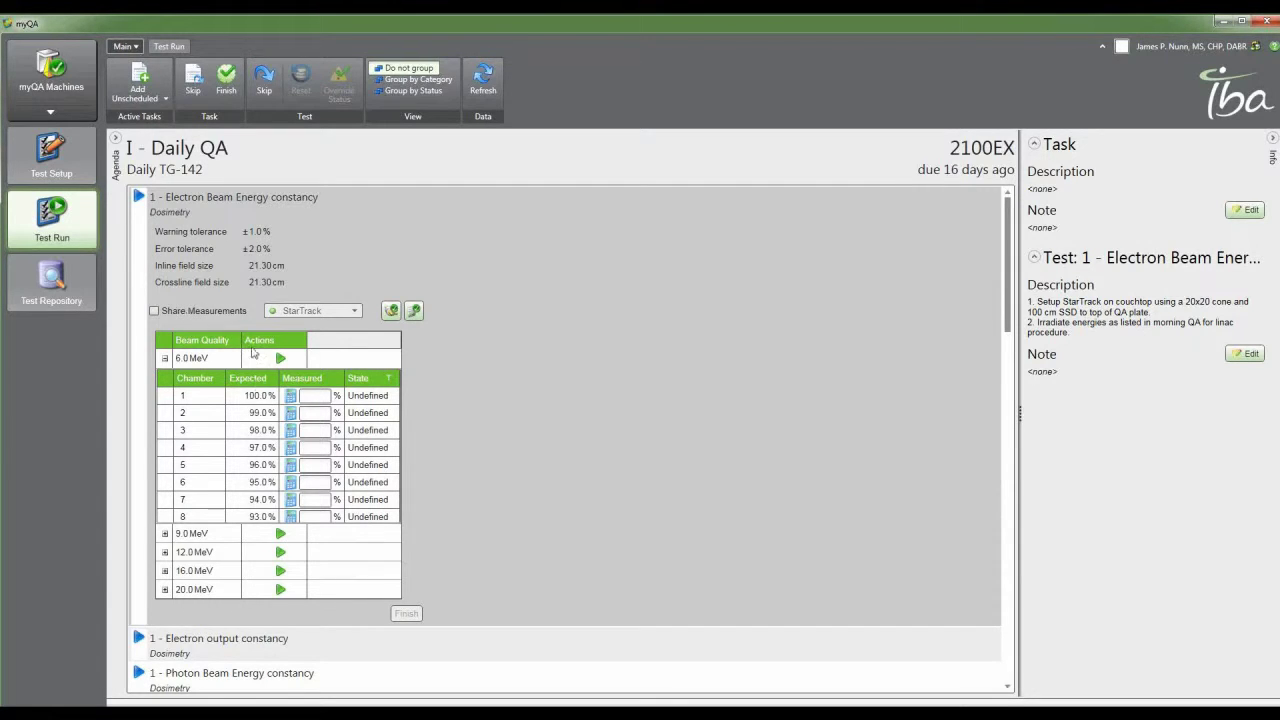
# - Turn on Share Measurements and collapse the 6.0 MeV chamber table
pyautogui.scroll(-3, 513, 474)
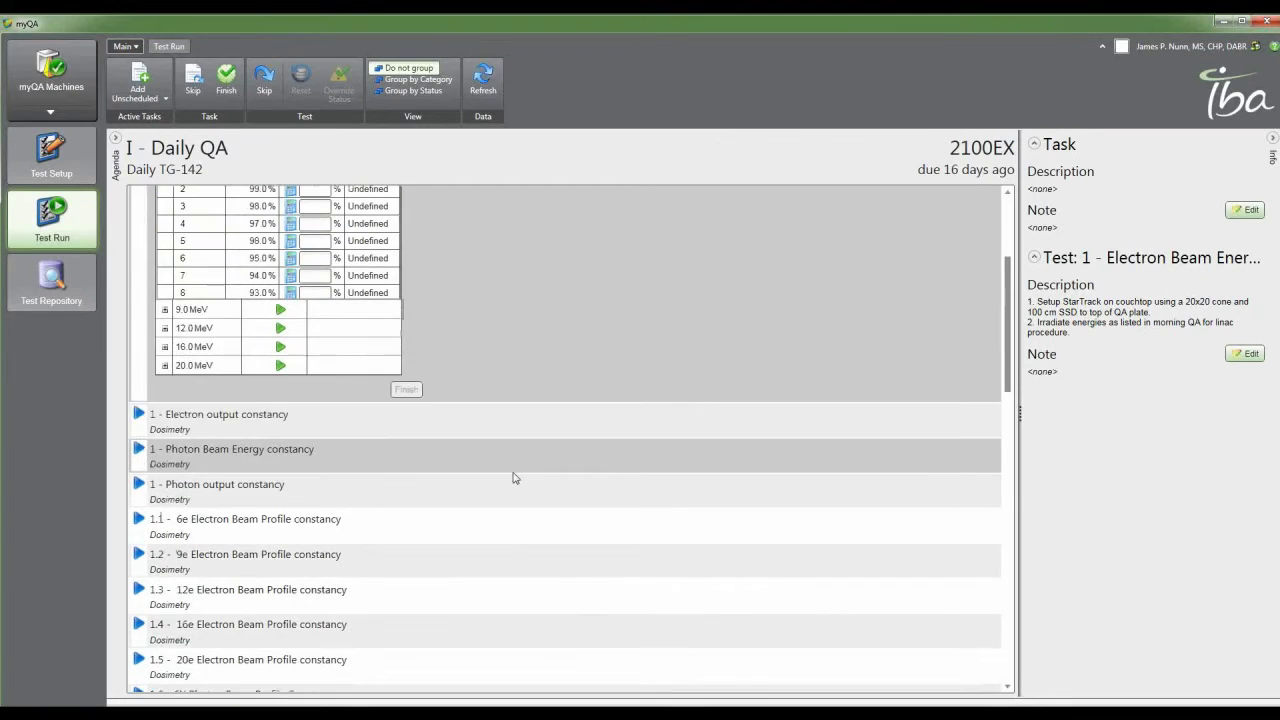
pyautogui.scroll(3, 514, 474)
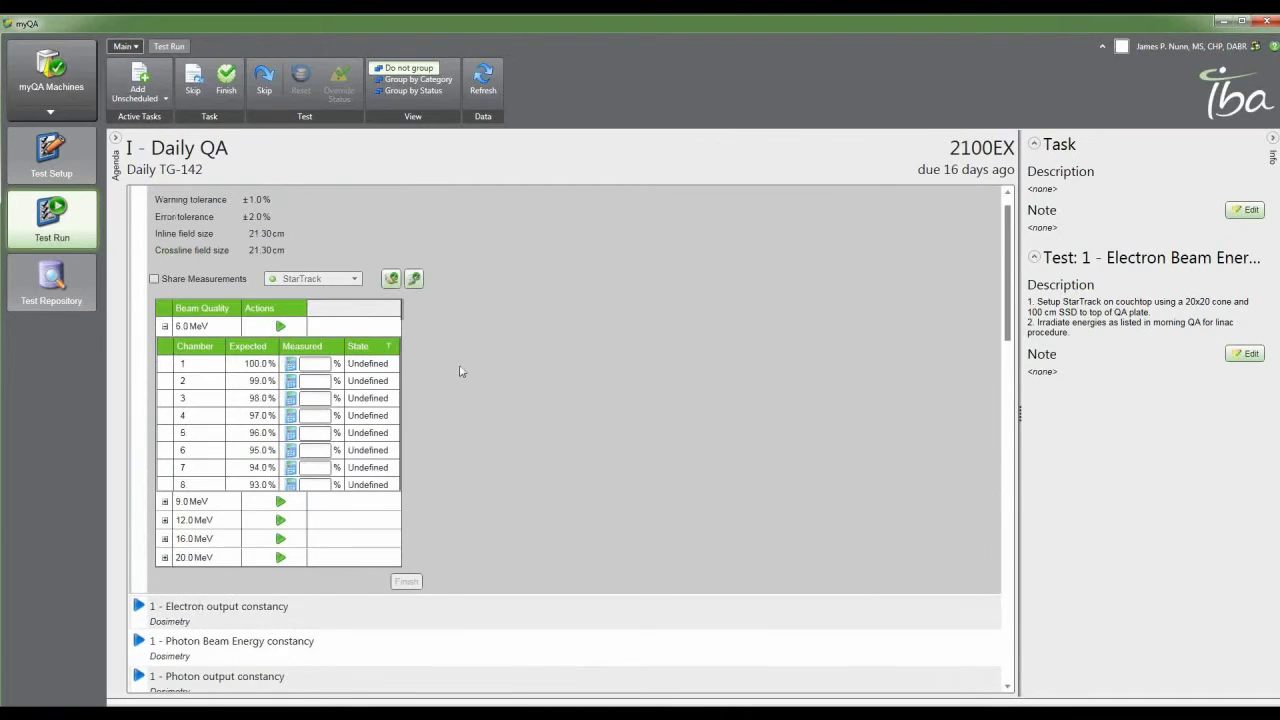
pyautogui.click(154, 279)
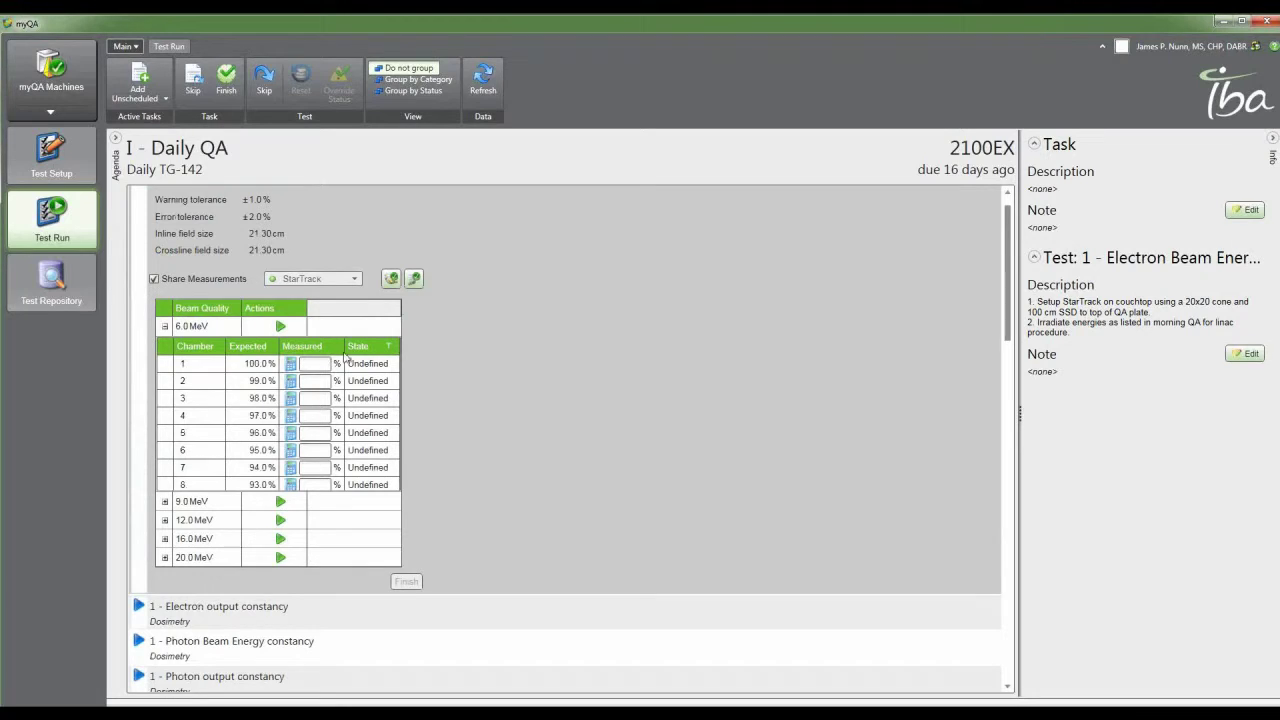
pyautogui.click(164, 327)
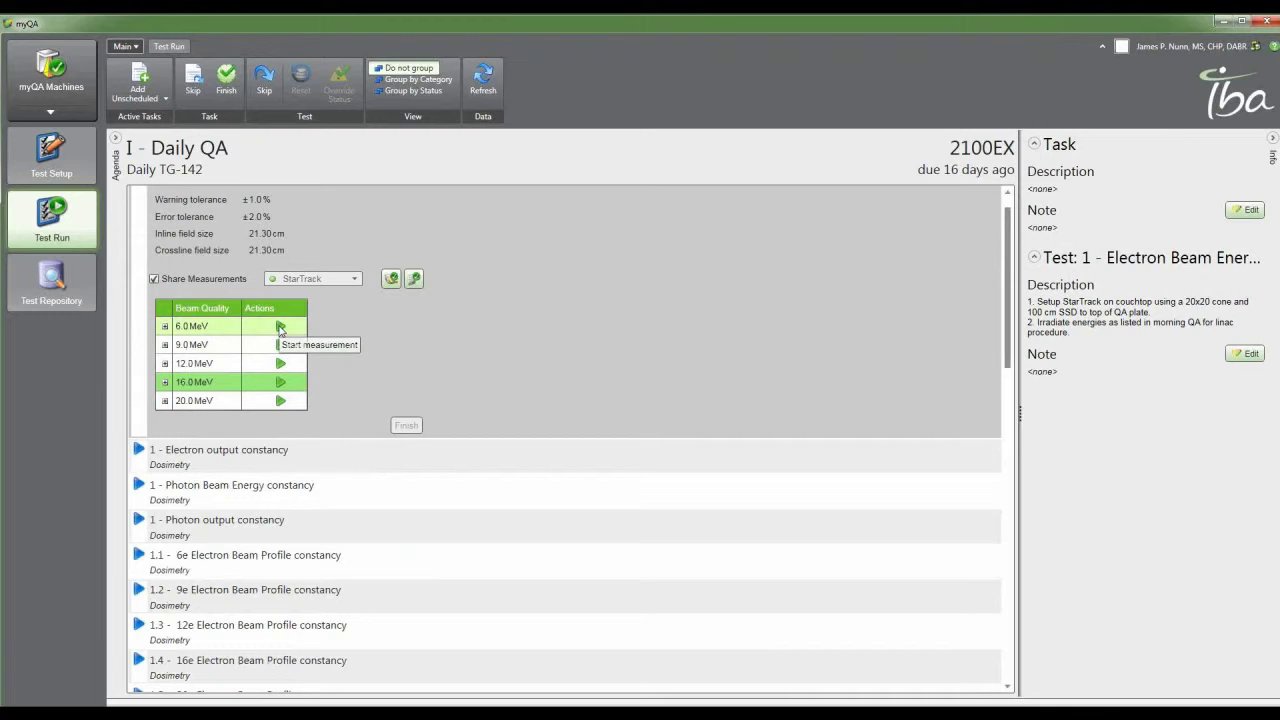
# - Open the Electron output, Photon Beam Energy and 1.1 6e Electron Beam Profile constancy tests
pyautogui.click(280, 326)
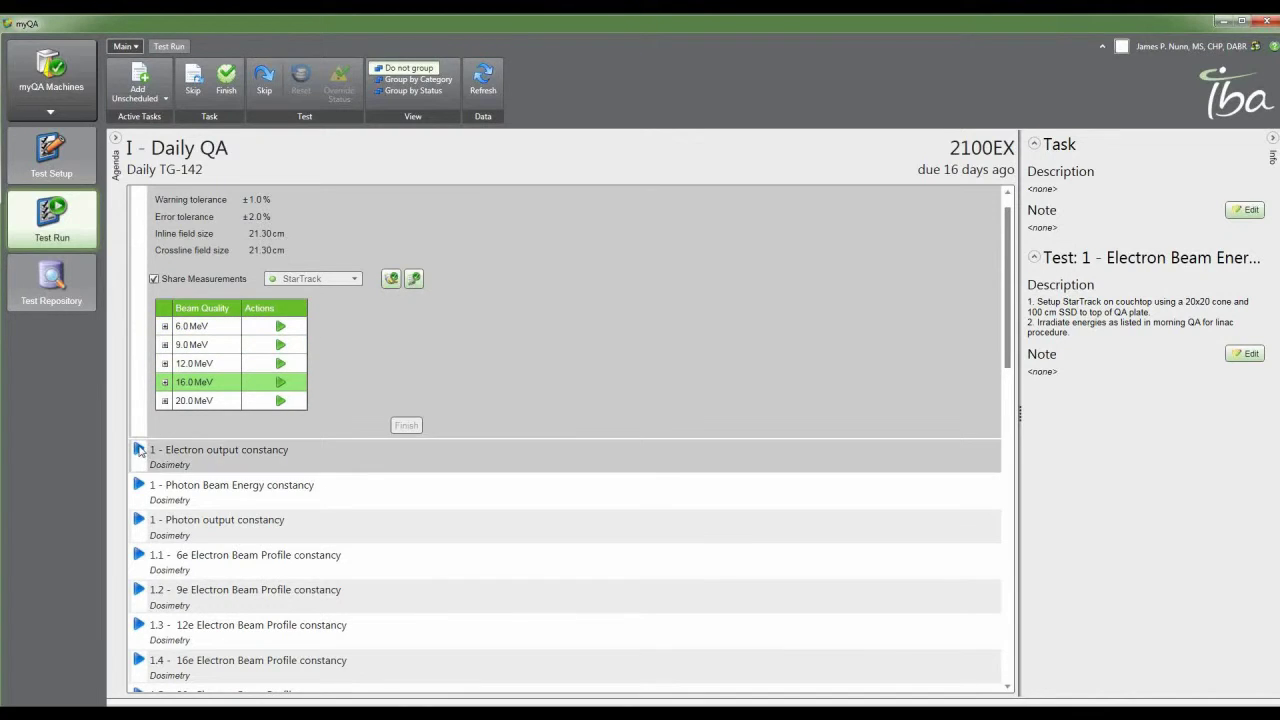
pyautogui.click(139, 450)
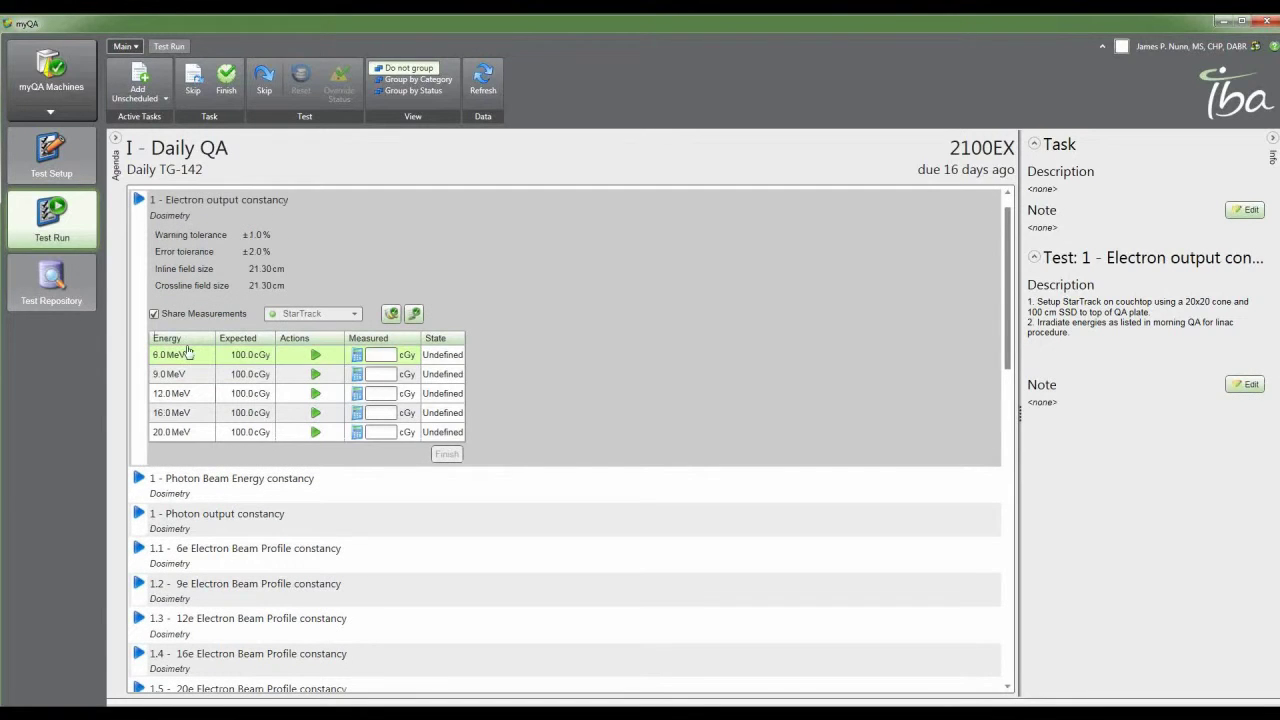
pyautogui.click(381, 354)
pyautogui.click(151, 481)
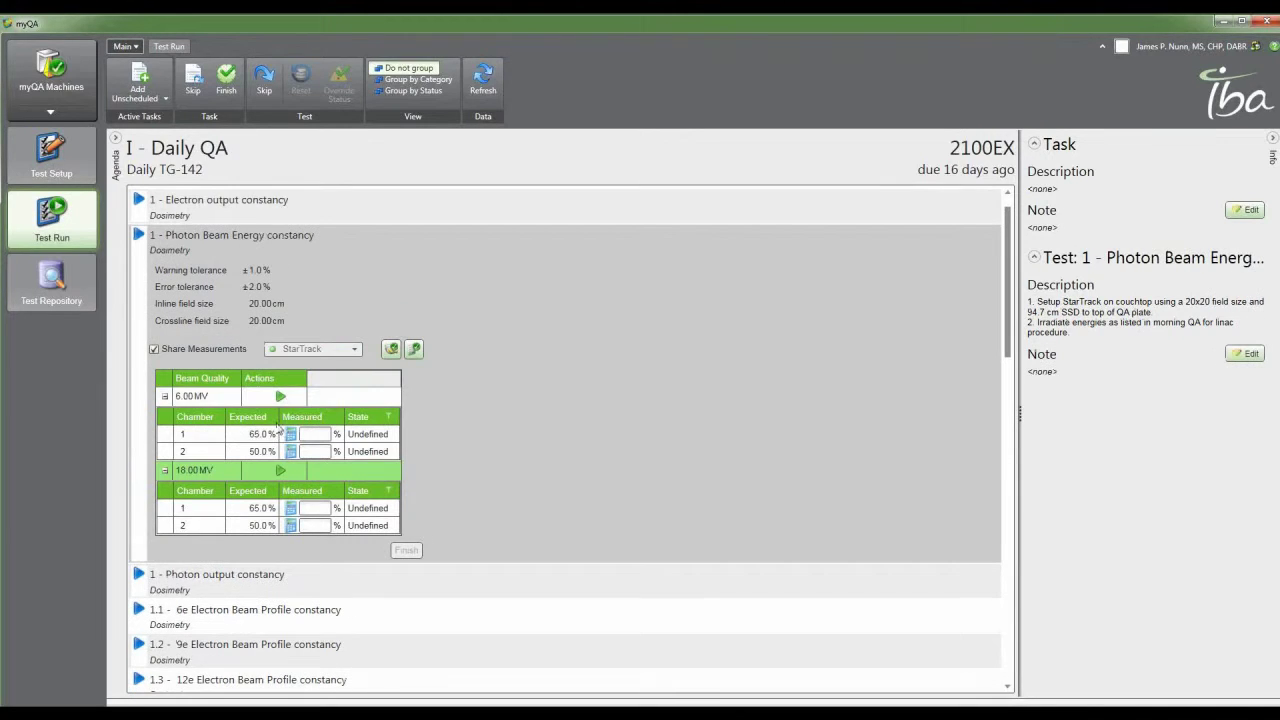
pyautogui.scroll(-1, 157, 619)
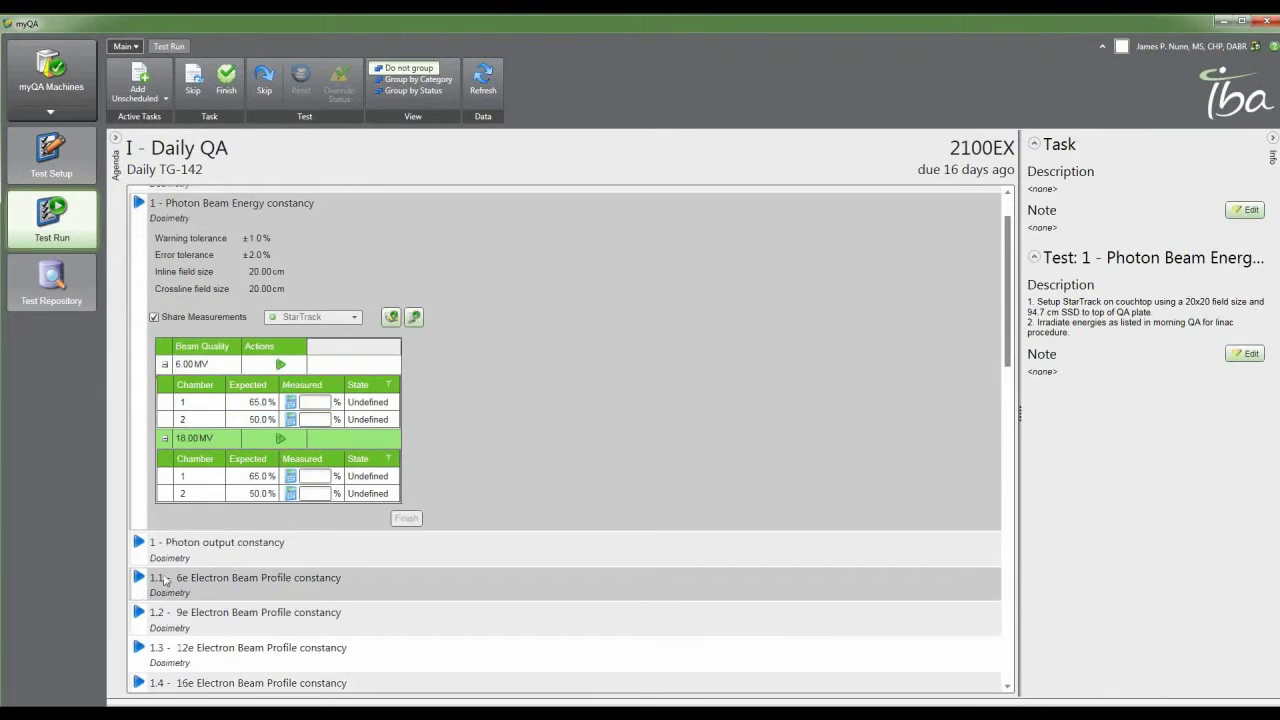
pyautogui.click(165, 580)
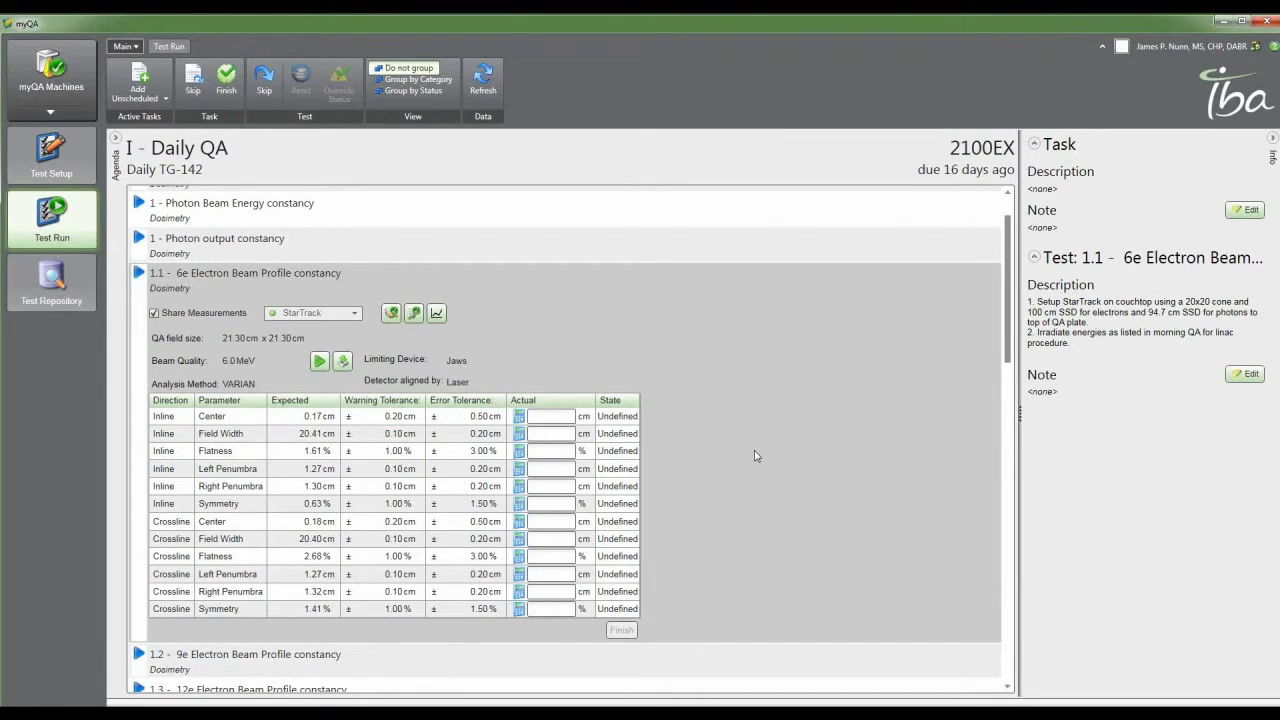
pyautogui.scroll(-1, 960, 345)
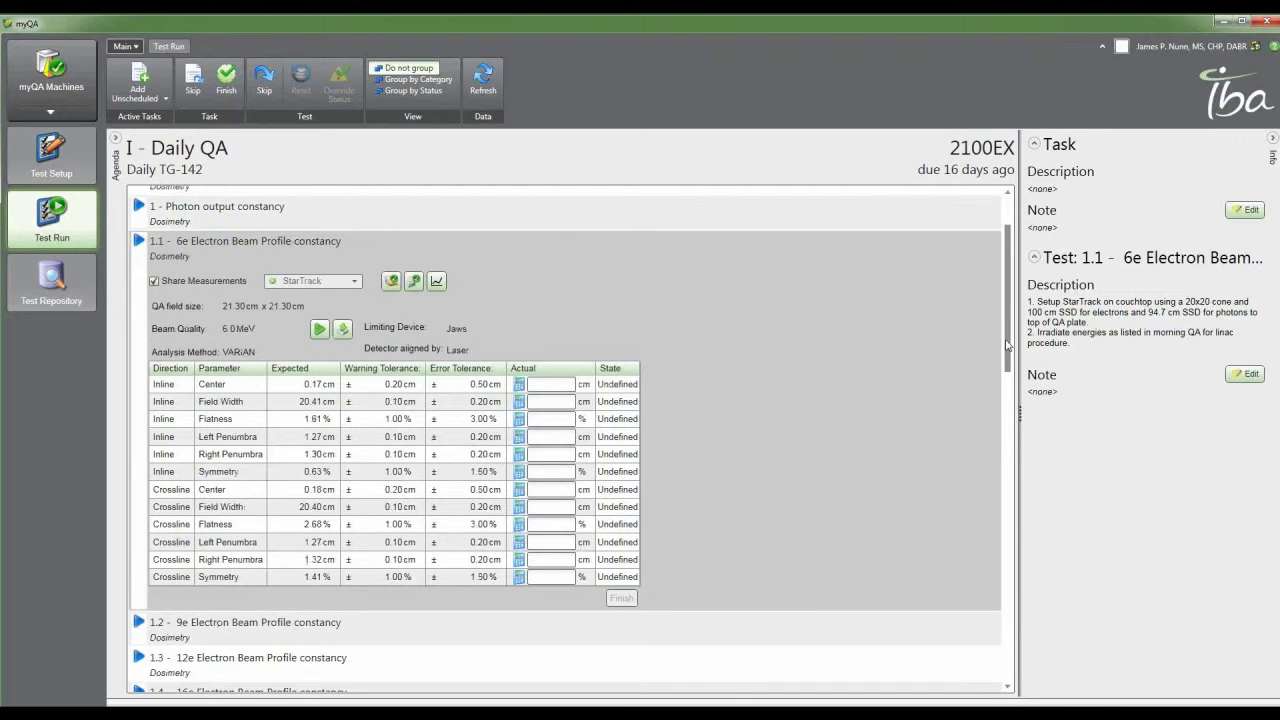
# - Scroll down and expand the 6.1 6X Virtual Wedges test, showing its Dynamic 10° wedge at 60.0%
pyautogui.moveTo(1007, 345); pyautogui.dragTo(1001, 400)
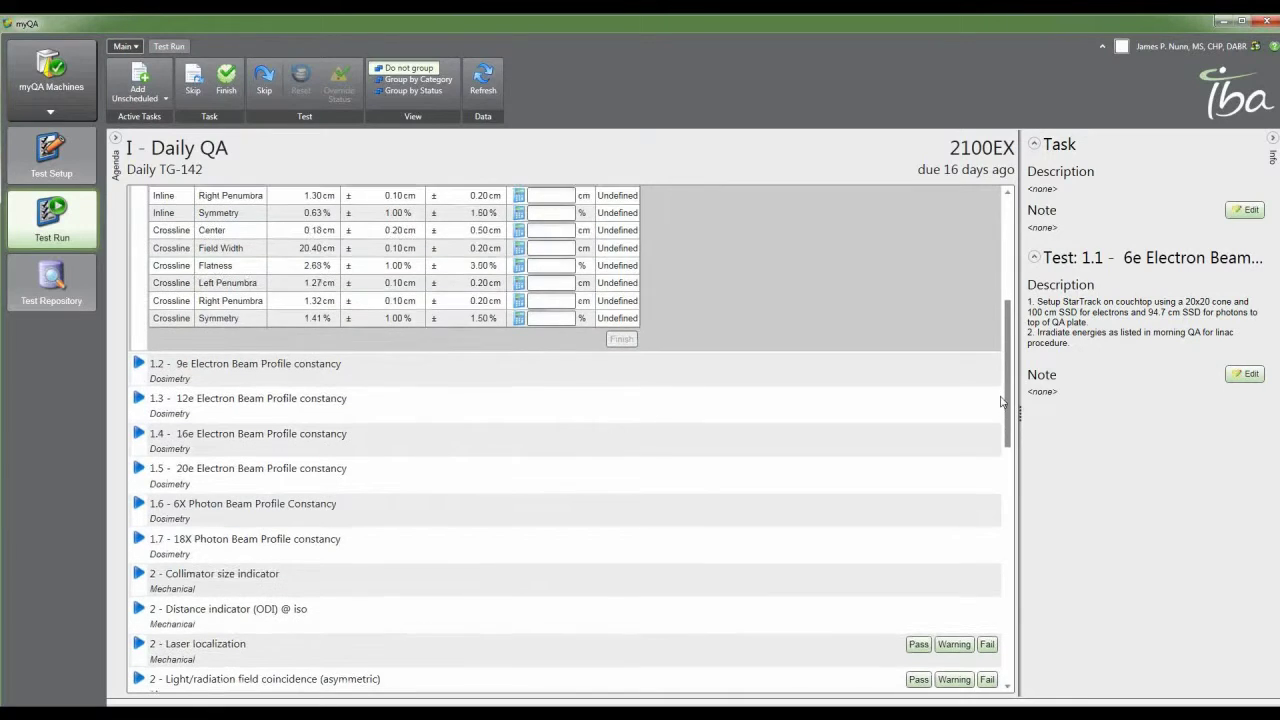
pyautogui.moveTo(1001, 401); pyautogui.dragTo(1001, 490)
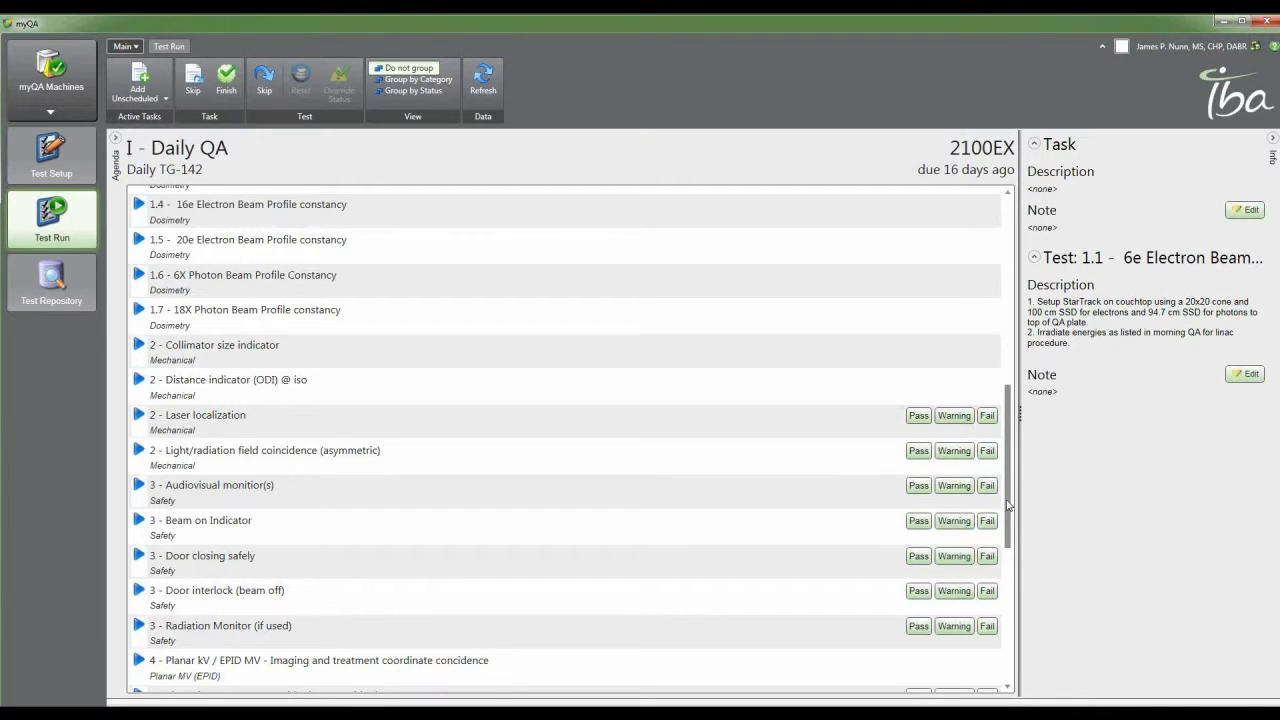
pyautogui.moveTo(1008, 505); pyautogui.dragTo(1007, 634)
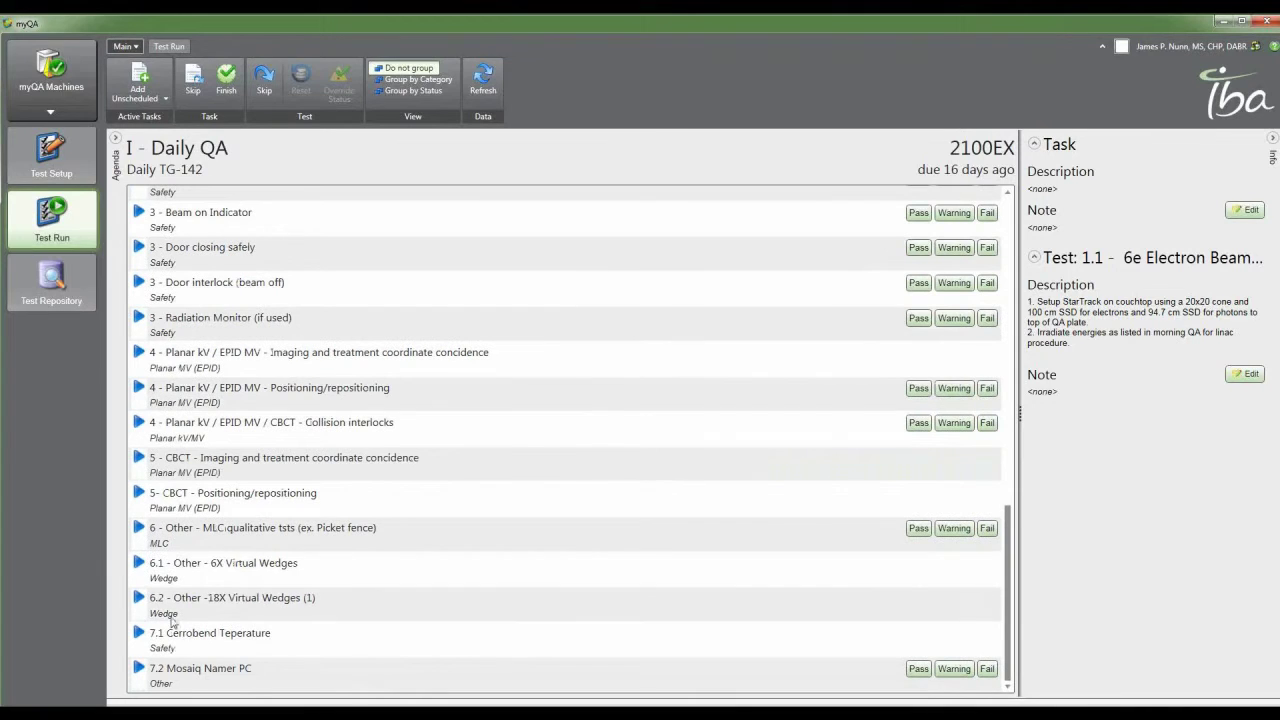
pyautogui.click(137, 566)
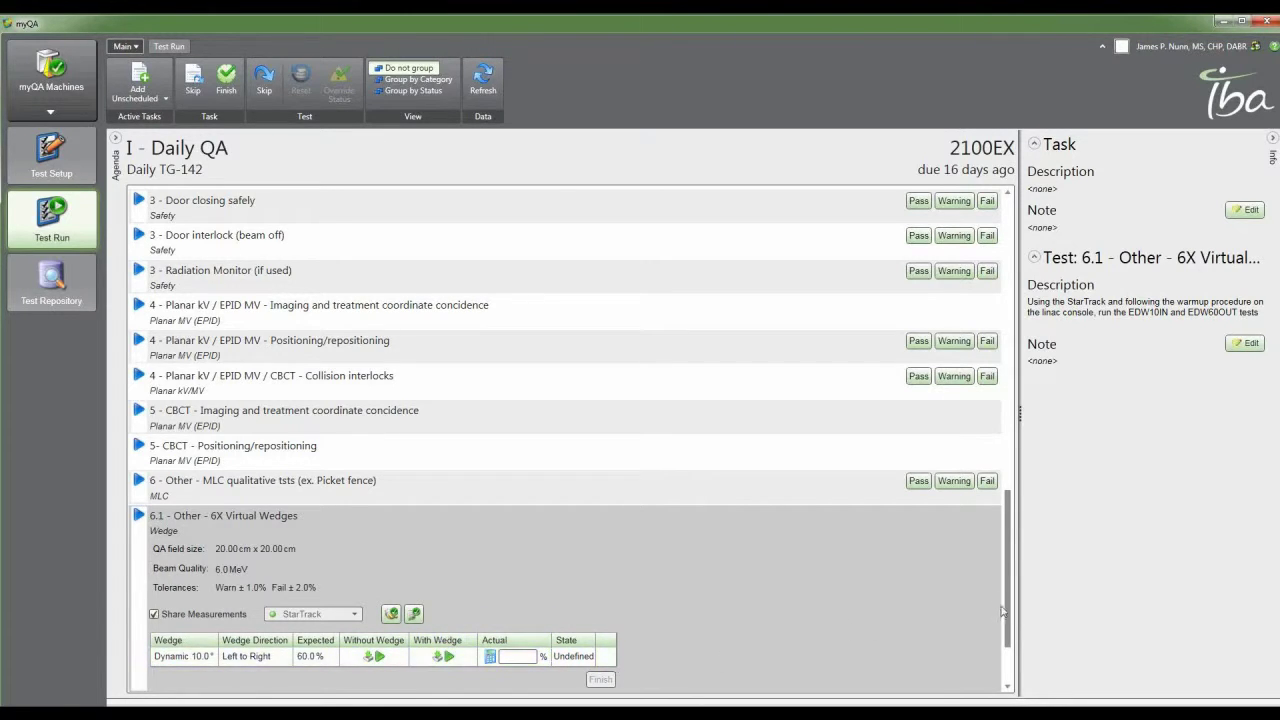
pyautogui.scroll(-3, 452, 408)
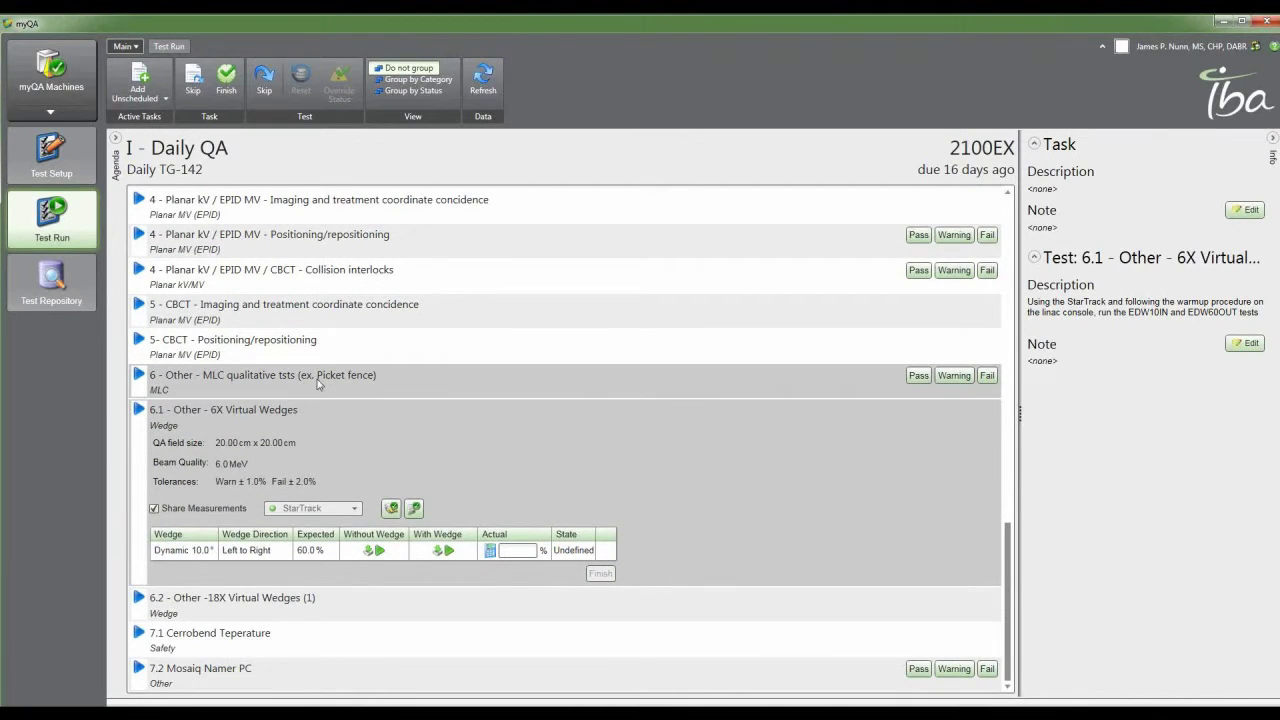
pyautogui.moveTo(314, 382)
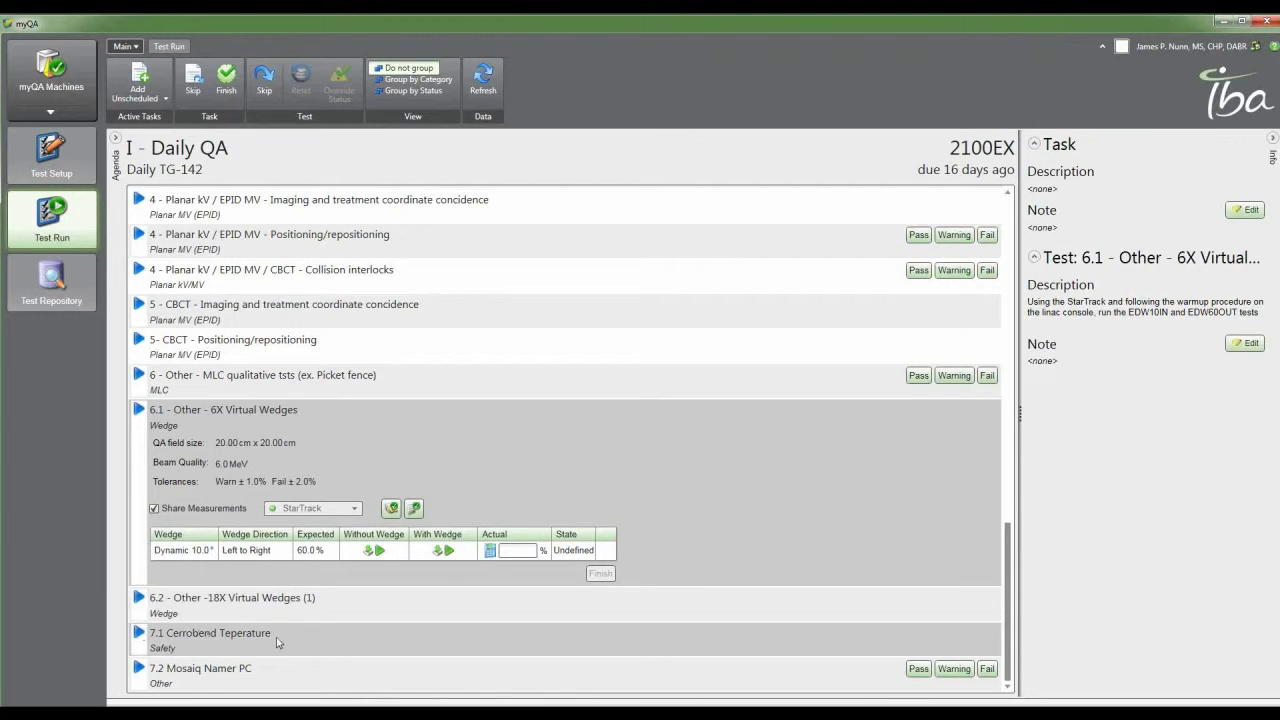
pyautogui.moveTo(238, 642)
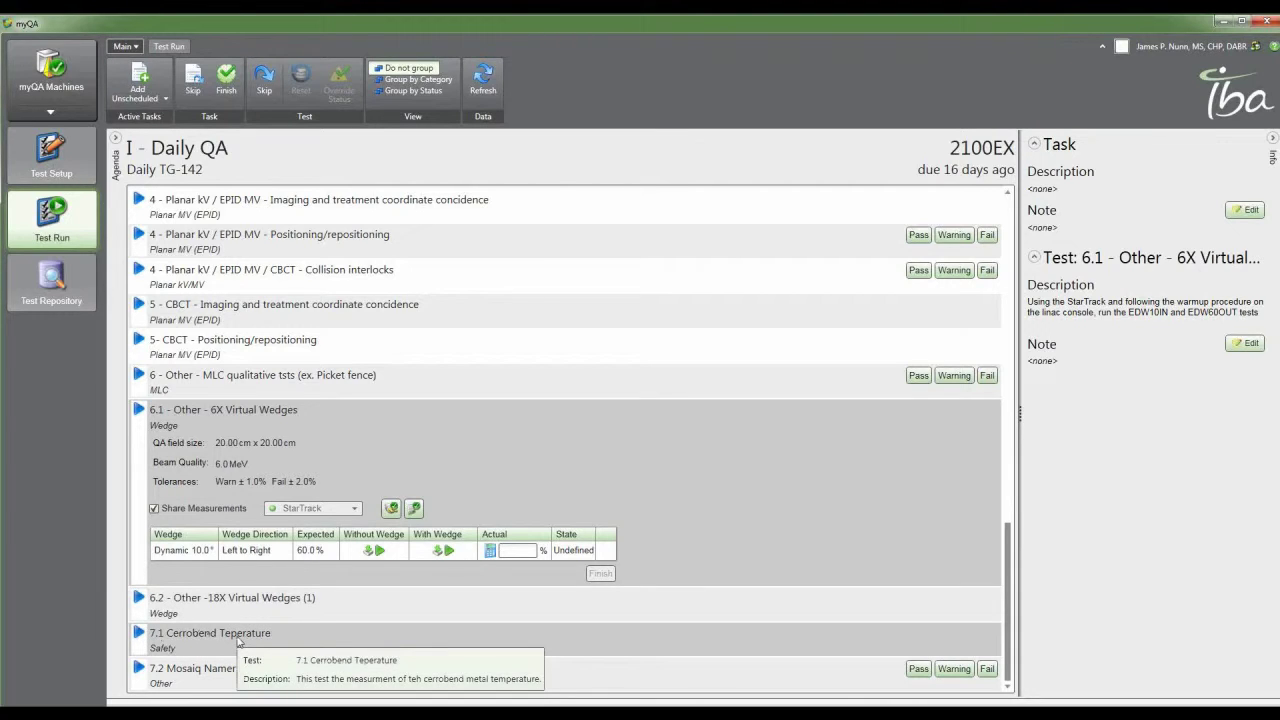
pyautogui.moveTo(169, 673)
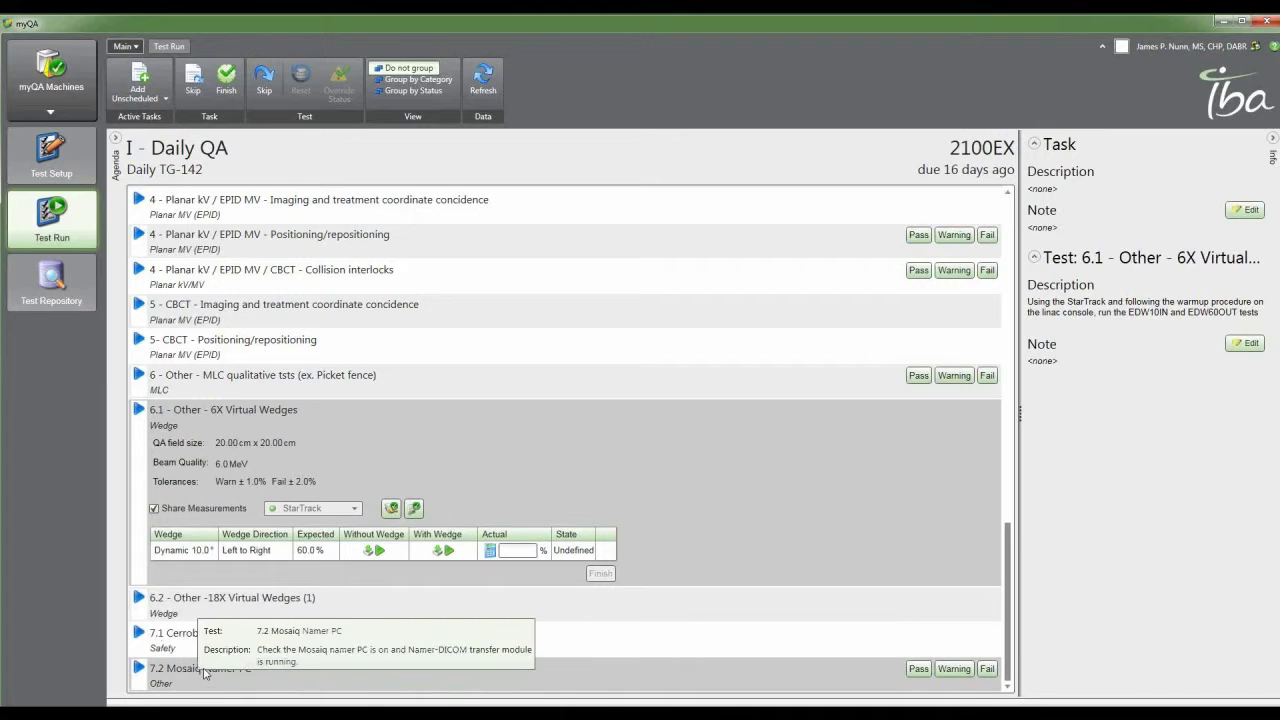
# - Open the 7.2 Mosaiq Namer PC test, then the myQA module dropdown
pyautogui.click(140, 670)
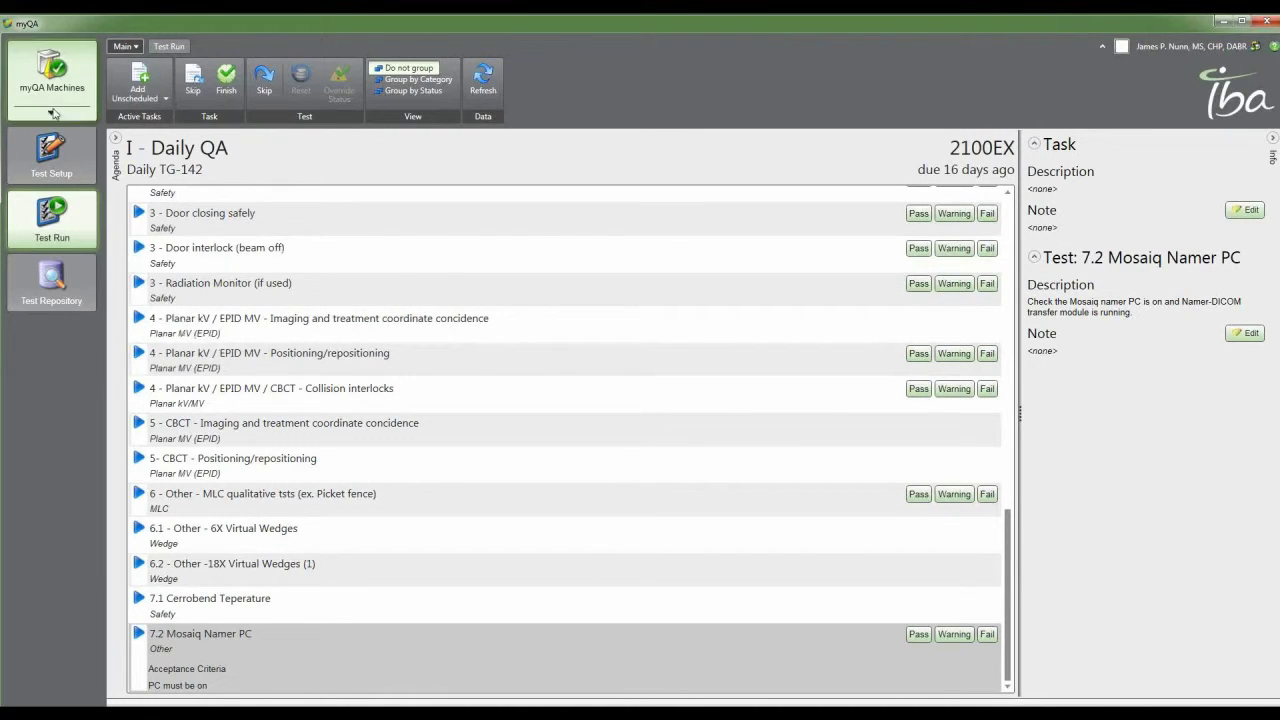
pyautogui.click(80, 121)
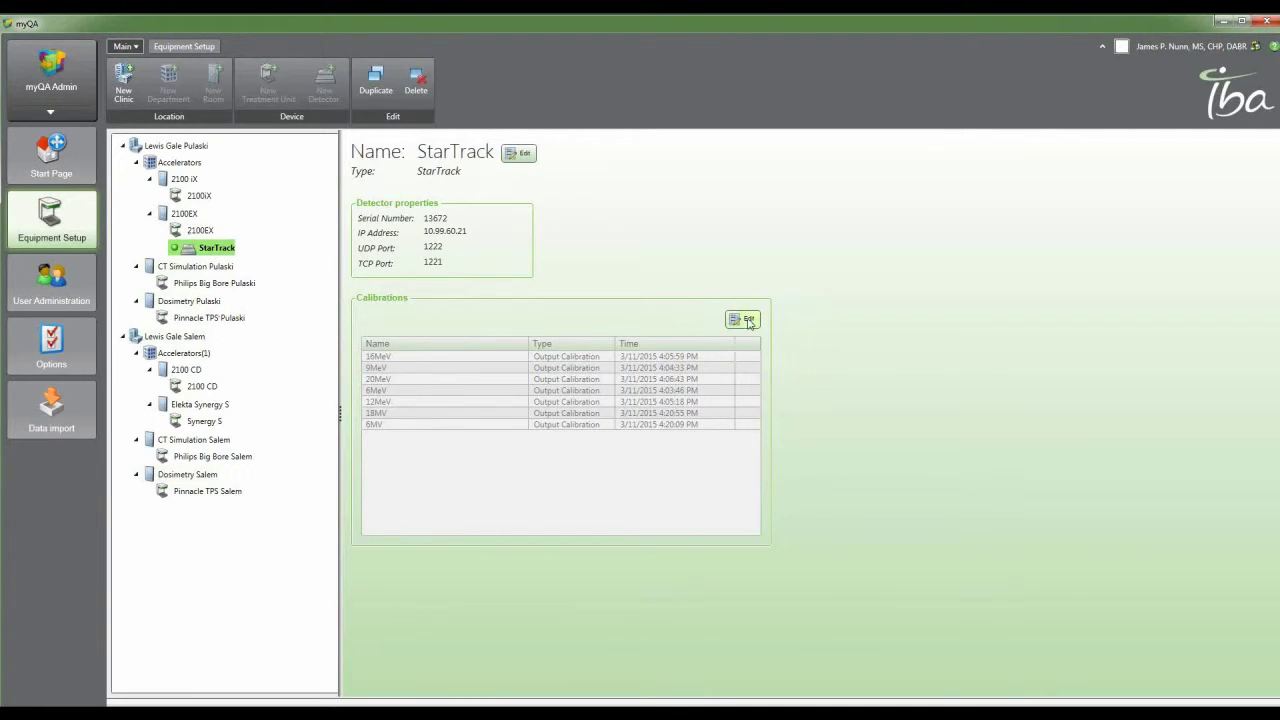
# - Open the StarTrack calibration editor, pick the 18MV calibration, then close the editor
pyautogui.click(749, 322)
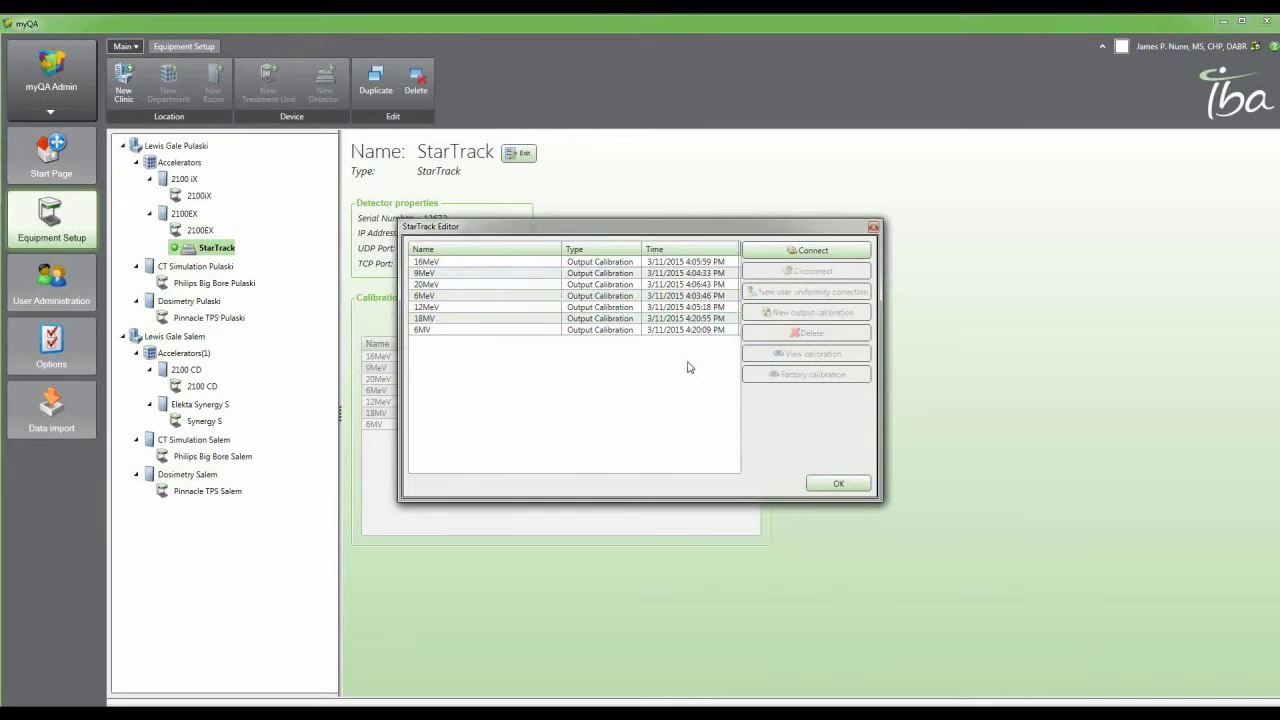
pyautogui.click(618, 318)
pyautogui.click(679, 445)
pyautogui.press('Return')
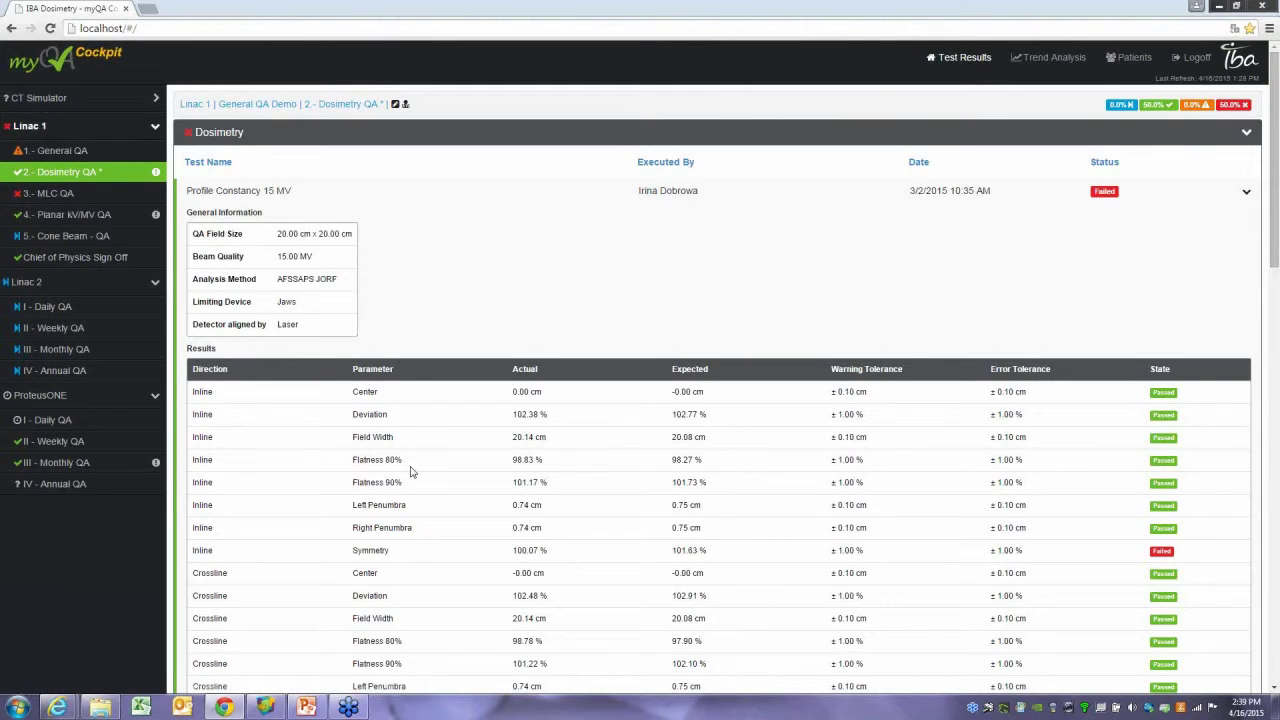
# - Review Linac 1 General QA results with Other and Safety groups expanded, then Dosimetry QA
pyautogui.click(58, 153)
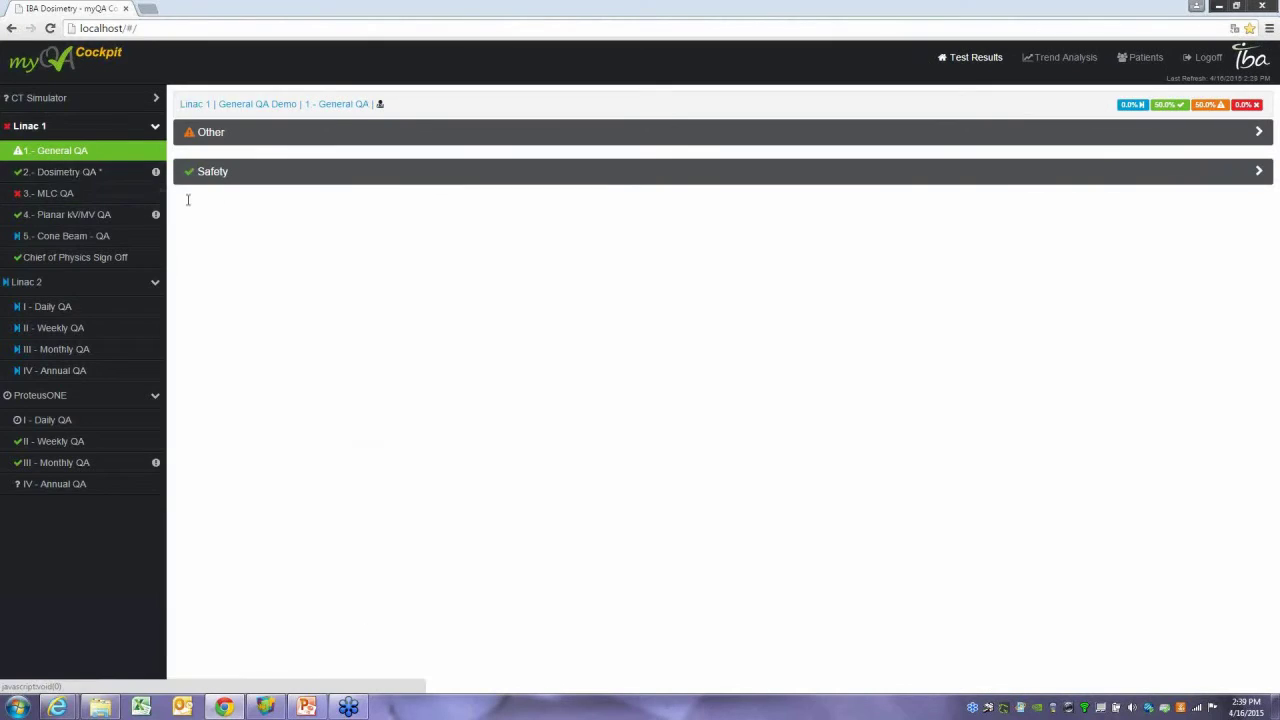
pyautogui.click(207, 134)
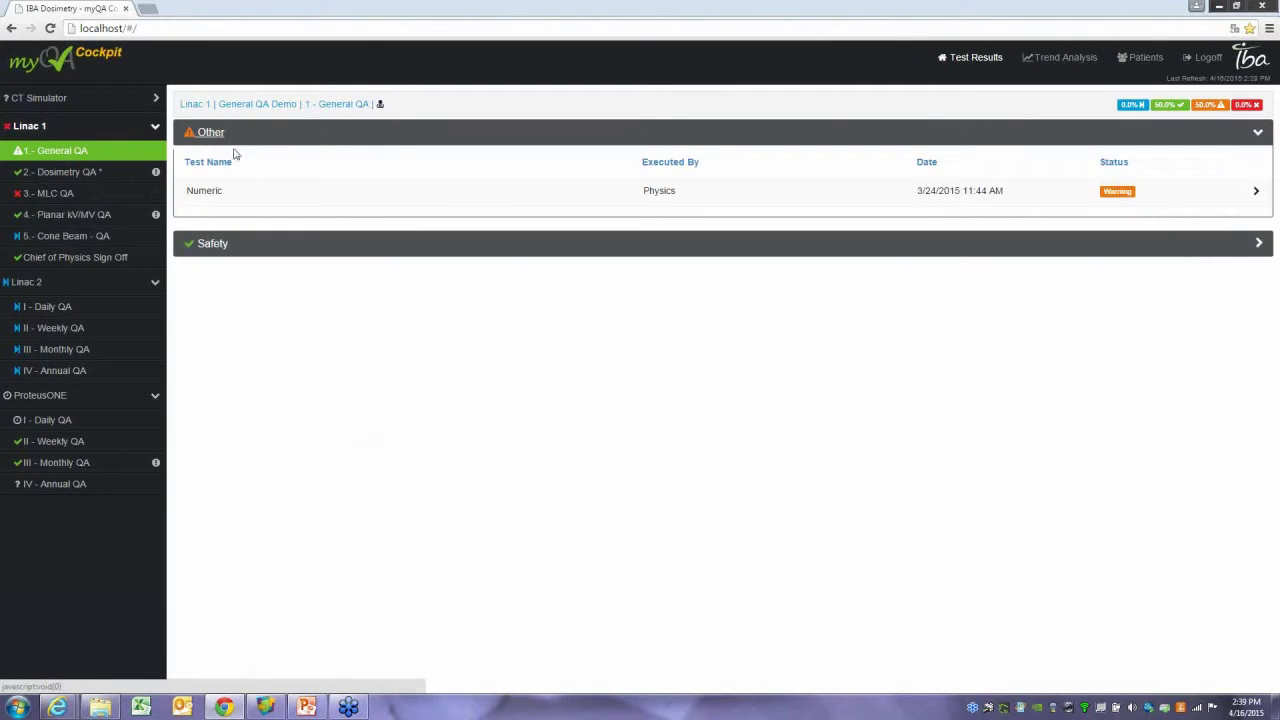
pyautogui.click(571, 250)
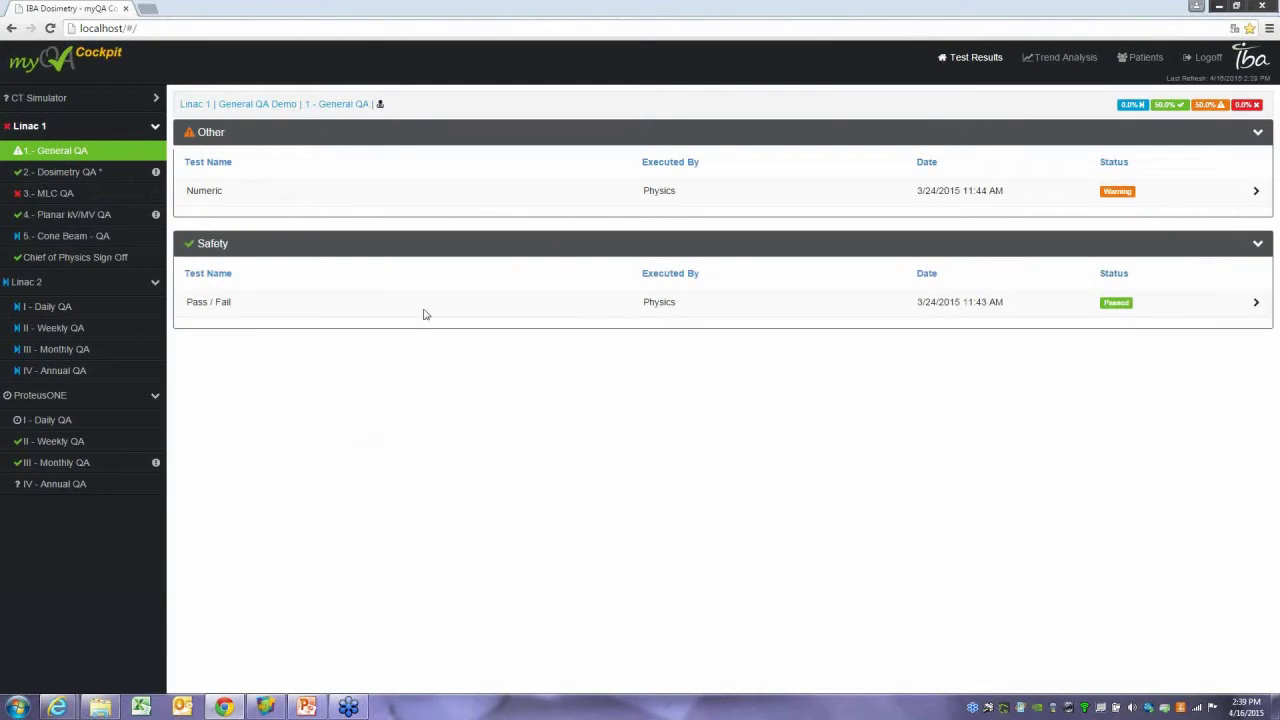
pyautogui.click(79, 176)
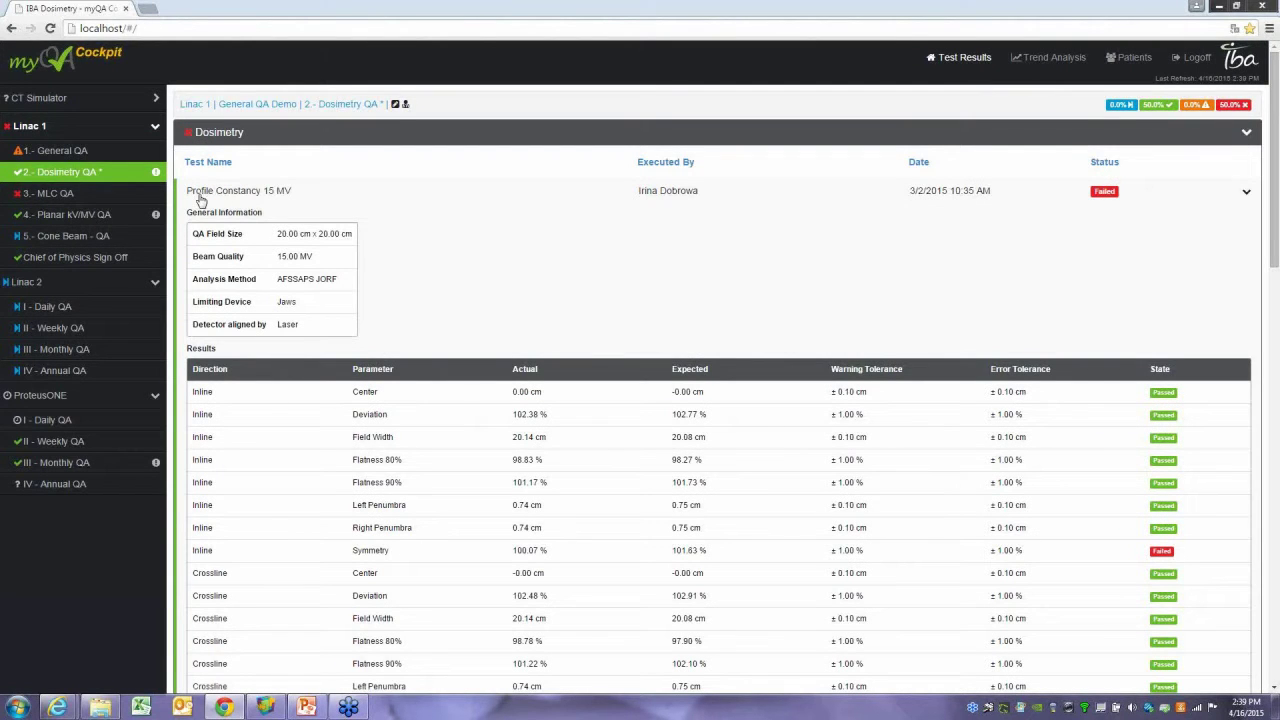
pyautogui.scroll(-2, 330, 300)
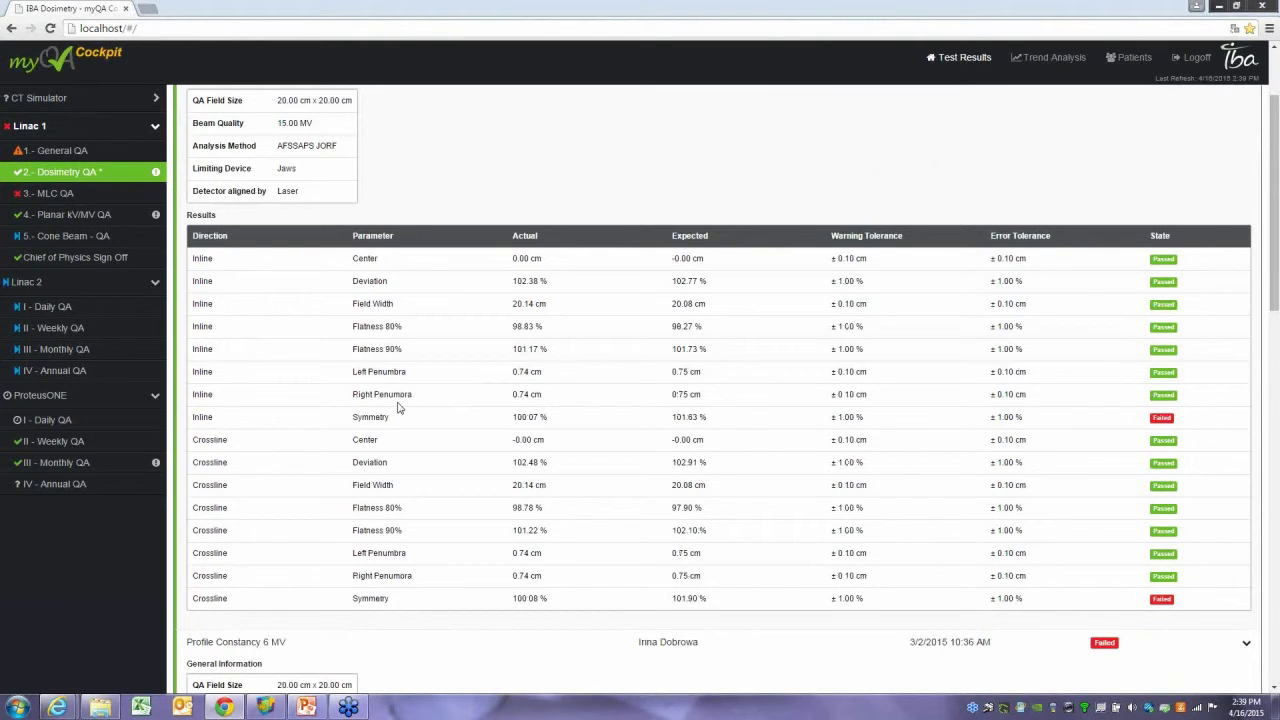
pyautogui.scroll(-5, 393, 408)
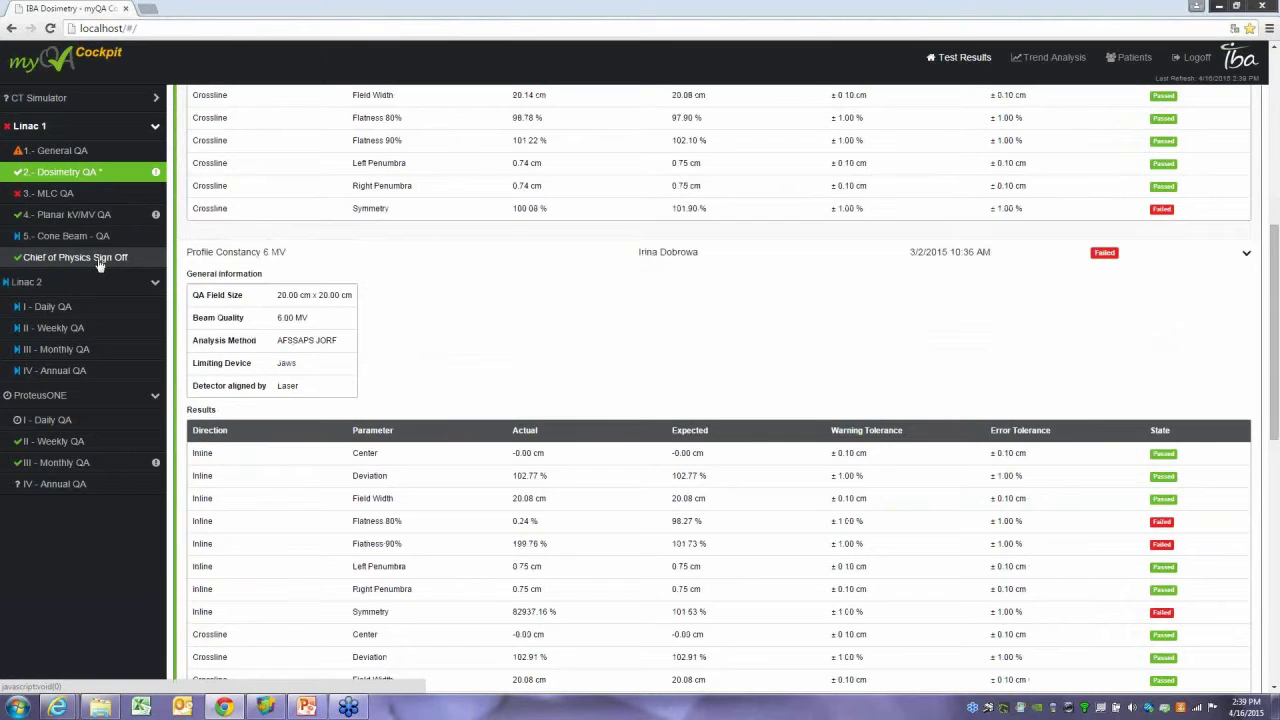
# - Open Chief of Physics Sign Off results, then ProteusONE Weekly and Monthly QA results
pyautogui.click(100, 262)
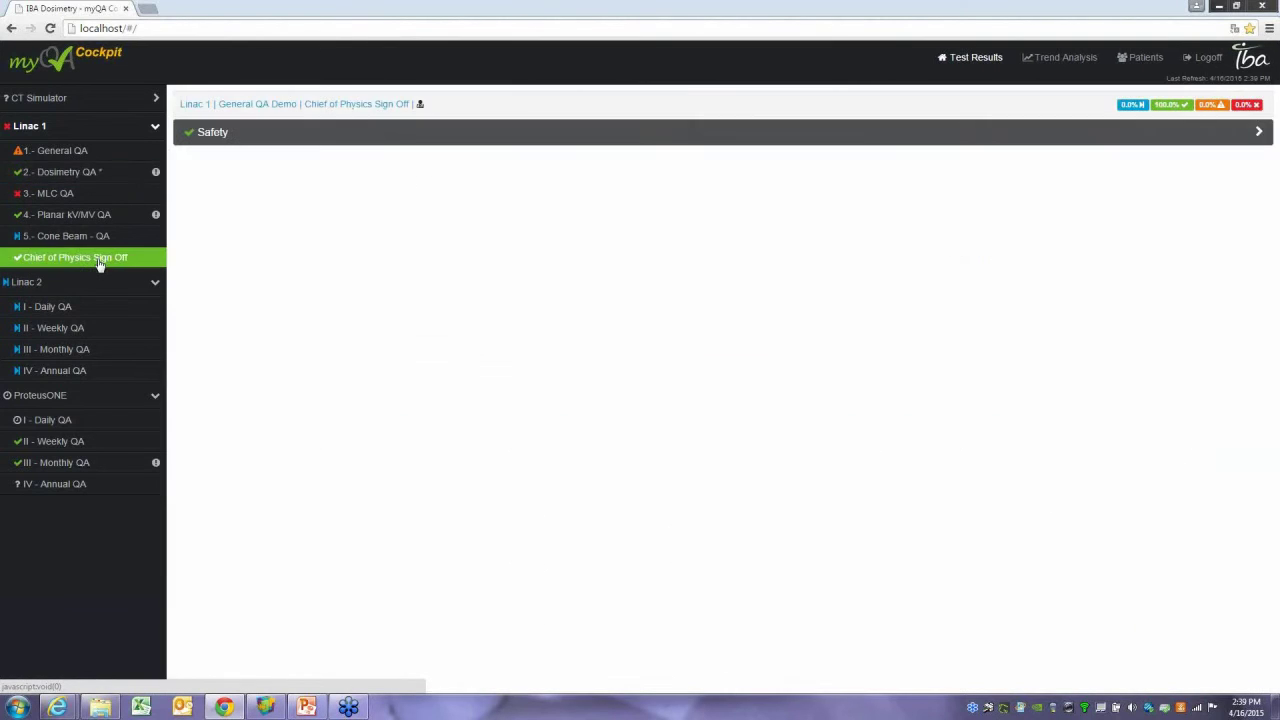
pyautogui.click(224, 134)
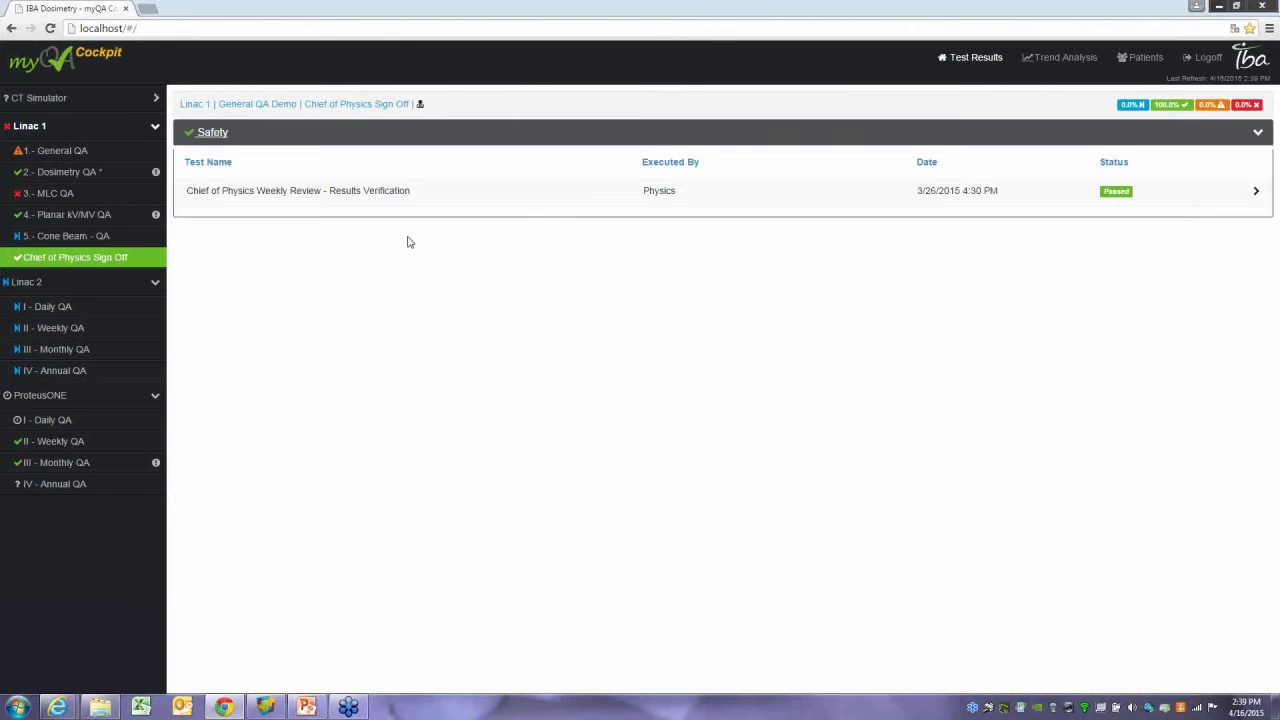
pyautogui.click(76, 442)
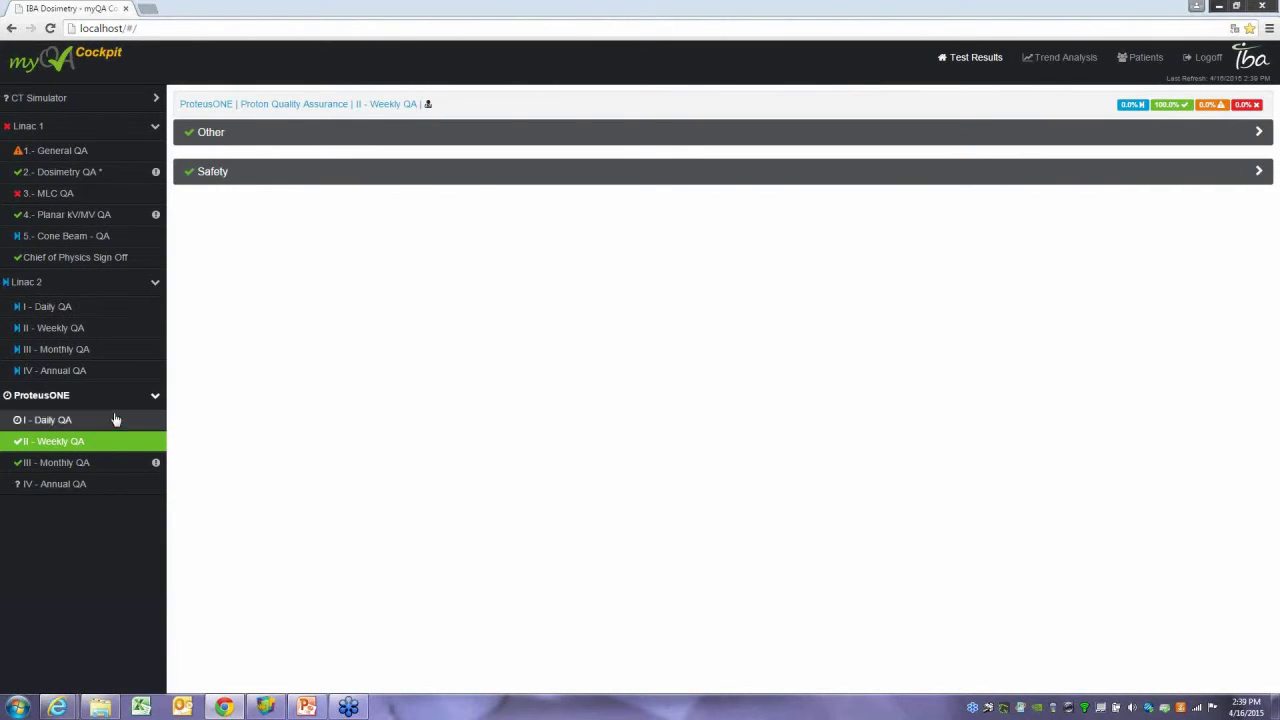
pyautogui.click(100, 463)
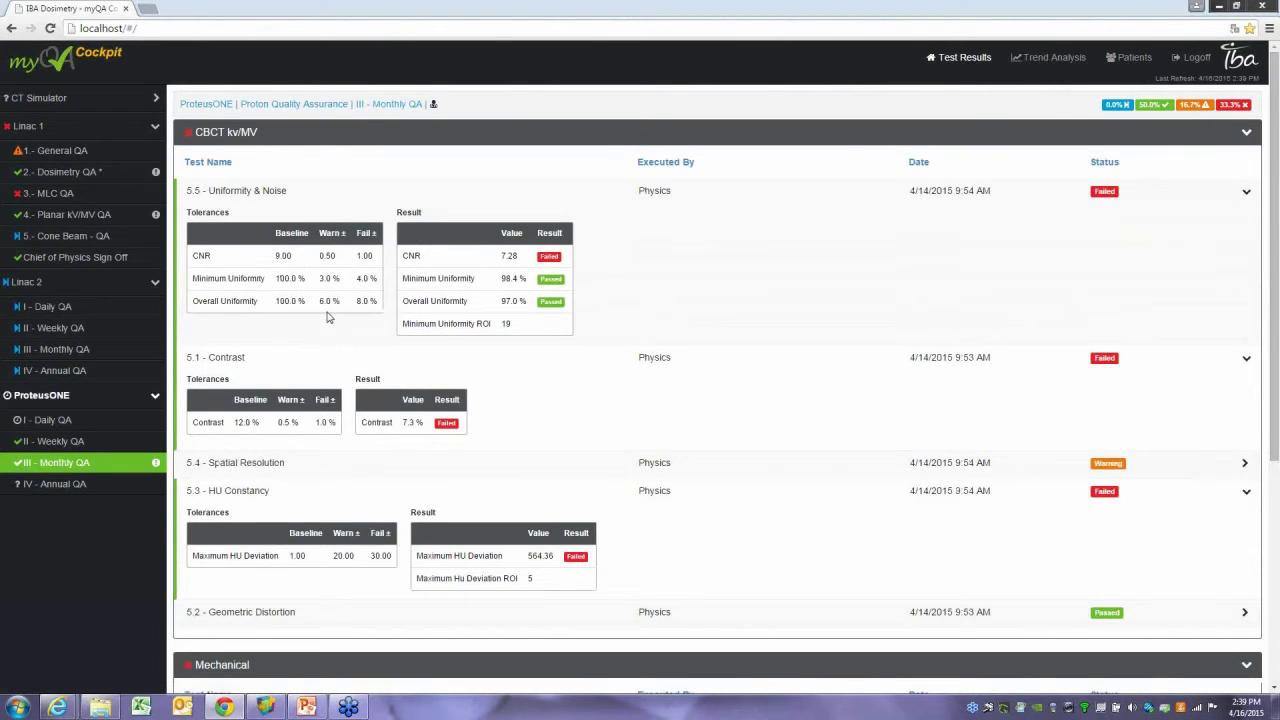
# - Chart ProteusONE Daily QA 1.3 - Range trends on the Trend Analysis page and scroll through them
pyautogui.click(1056, 57)
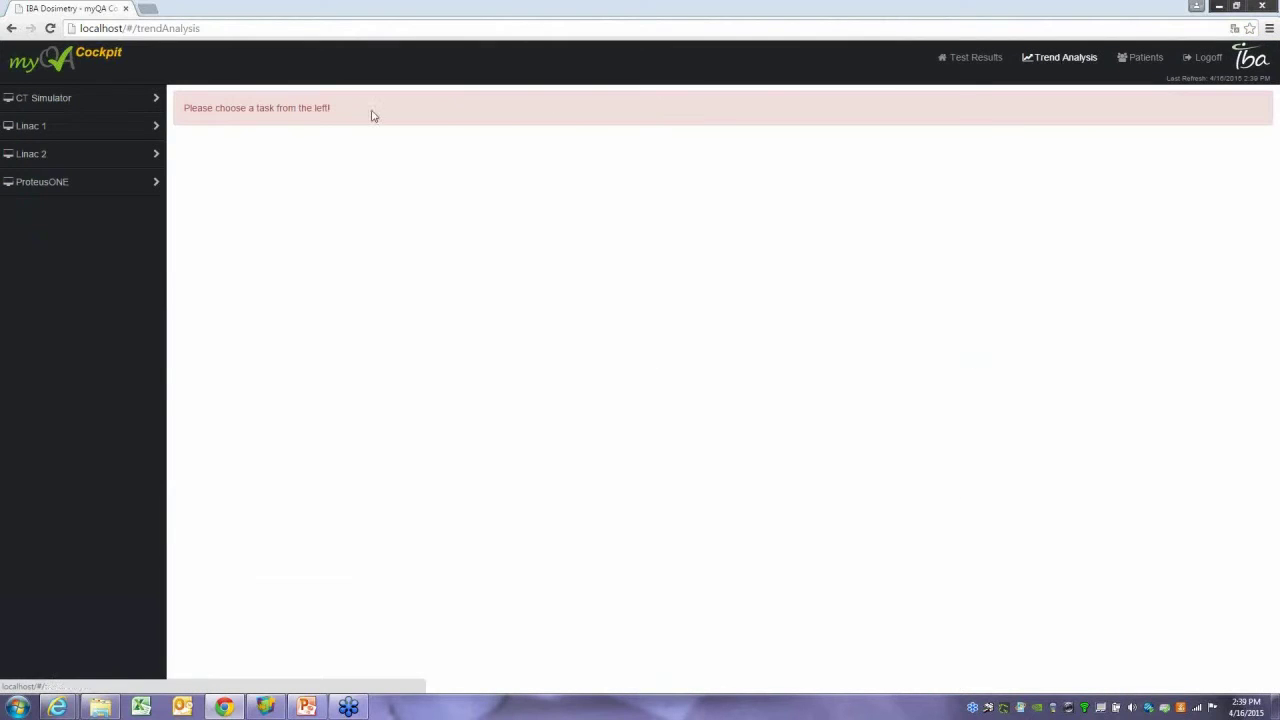
pyautogui.click(71, 186)
pyautogui.click(72, 208)
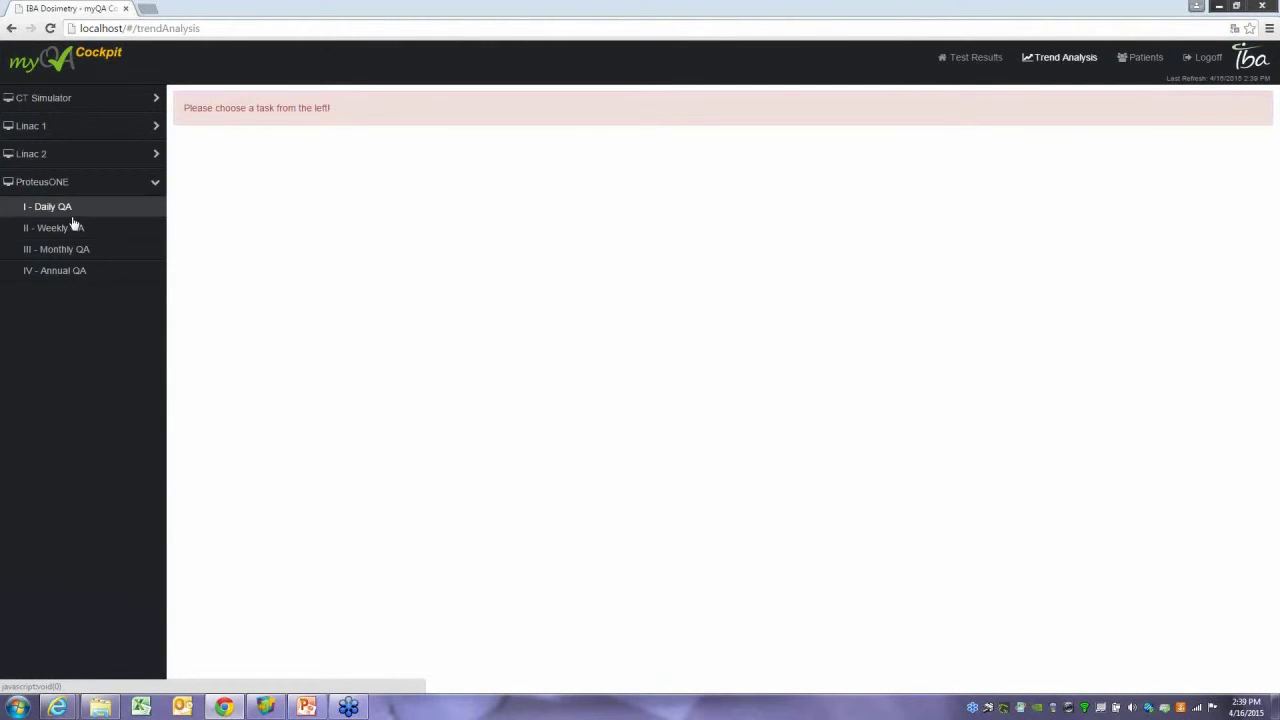
pyautogui.click(225, 193)
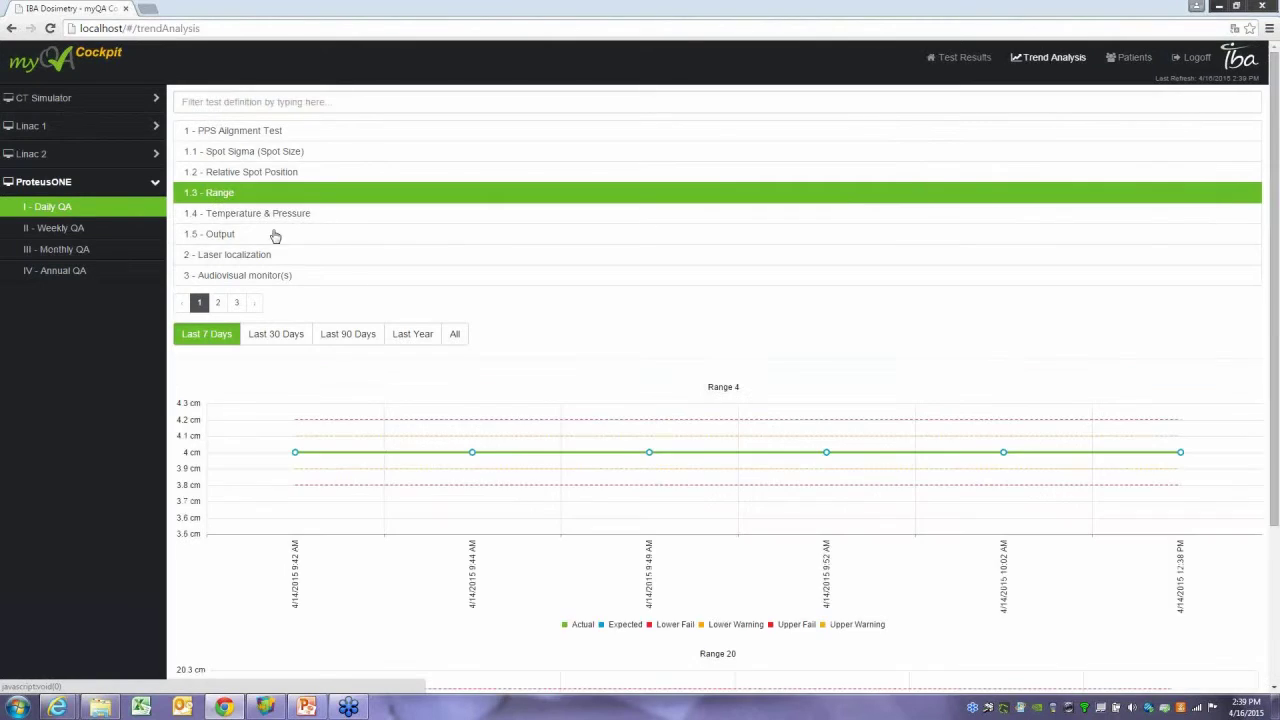
pyautogui.scroll(-1, 618, 465)
pyautogui.scroll(-7, 618, 465)
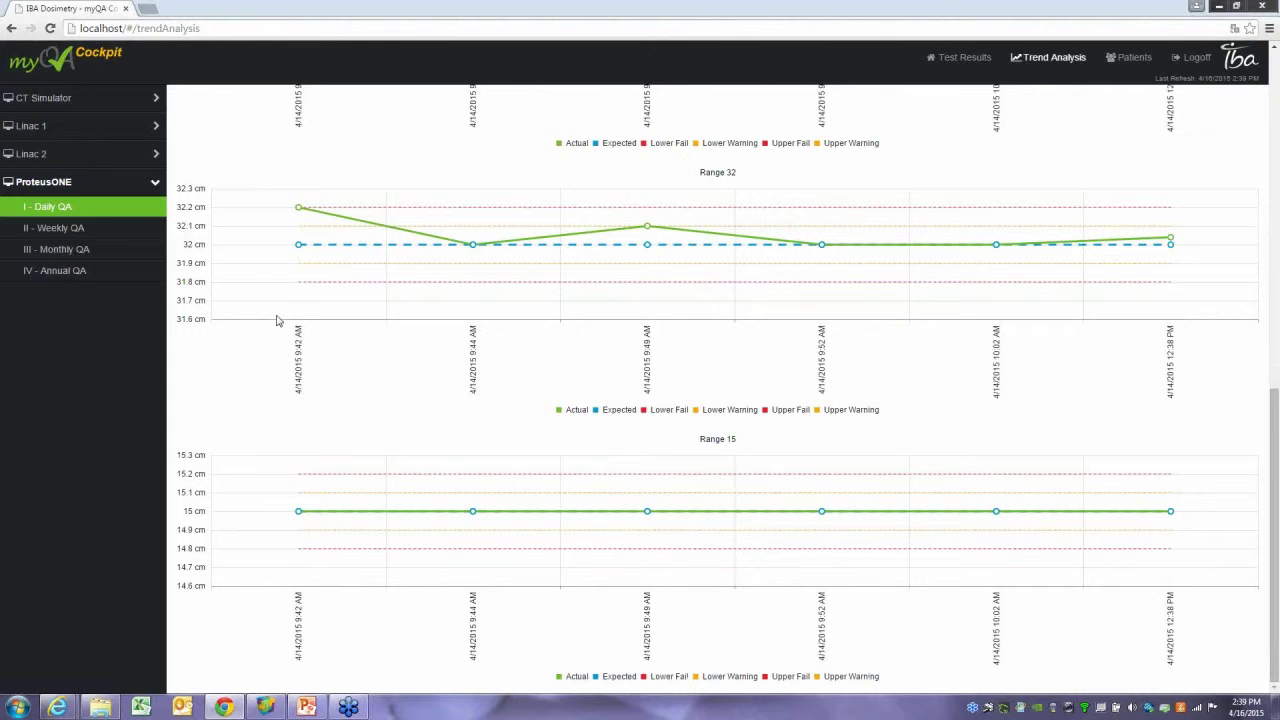
pyautogui.scroll(3, 340, 377)
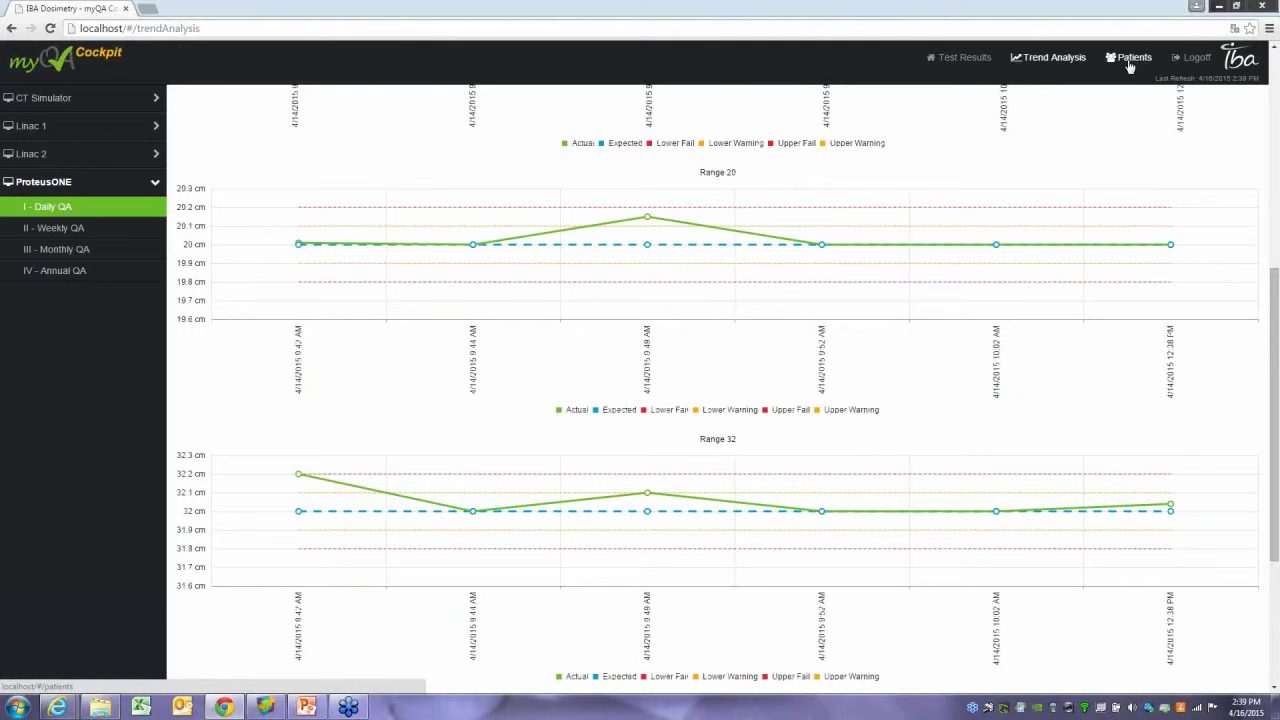
# - Open the Patients page and expand the approved Brain patient's 2D PV MatrixX project
pyautogui.click(1130, 62)
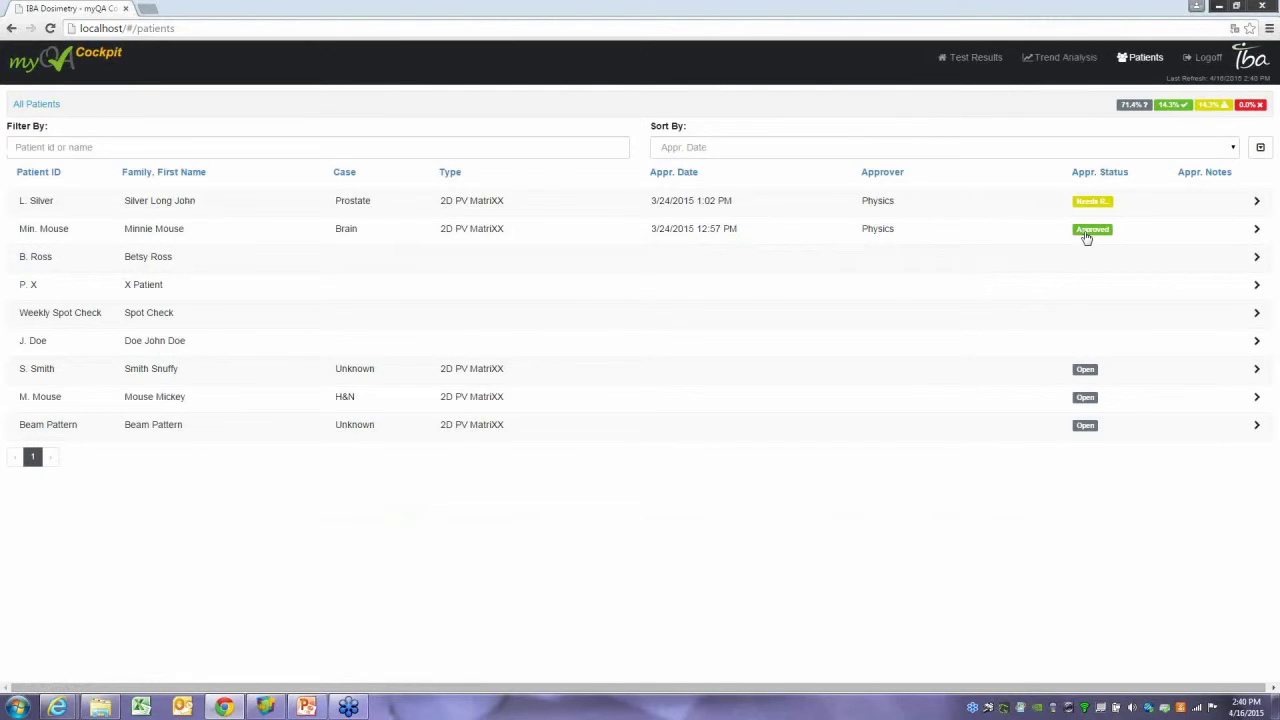
pyautogui.click(1240, 236)
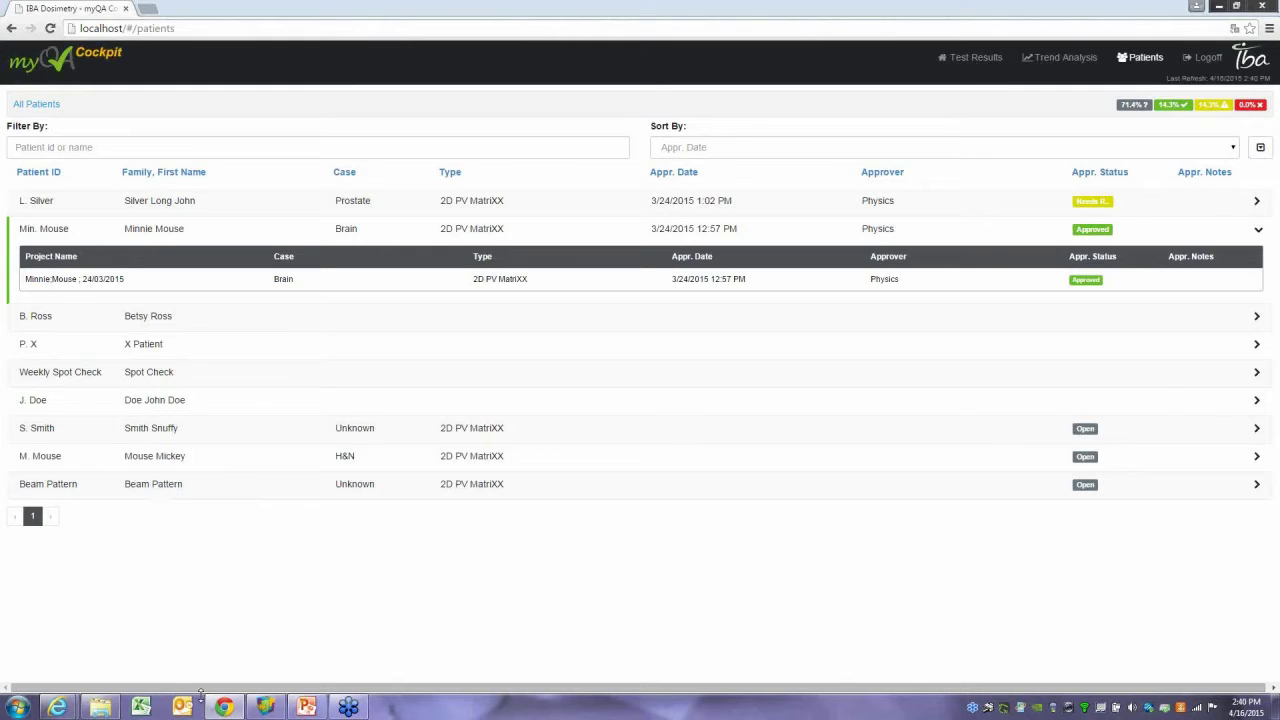
# - Return to the myQA desktop app, switch to myQA Machines, and view the ProteusONE device's tasks
pyautogui.click(263, 708)
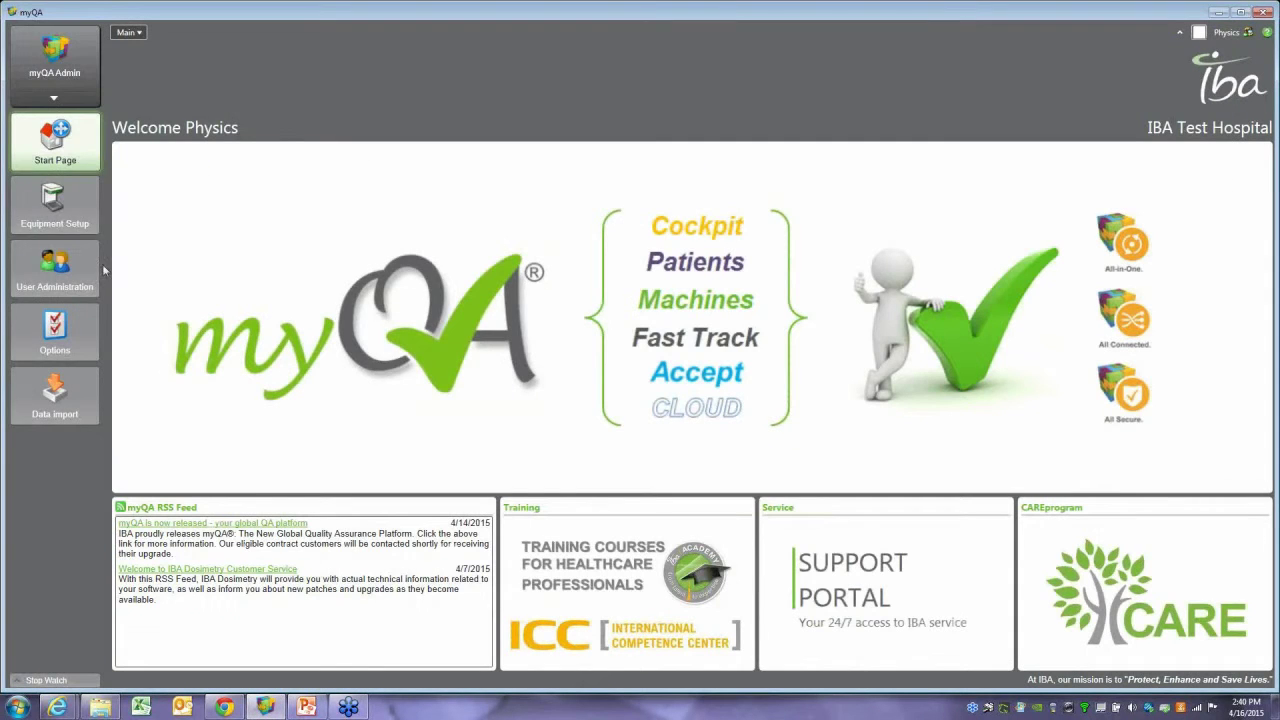
pyautogui.click(56, 87)
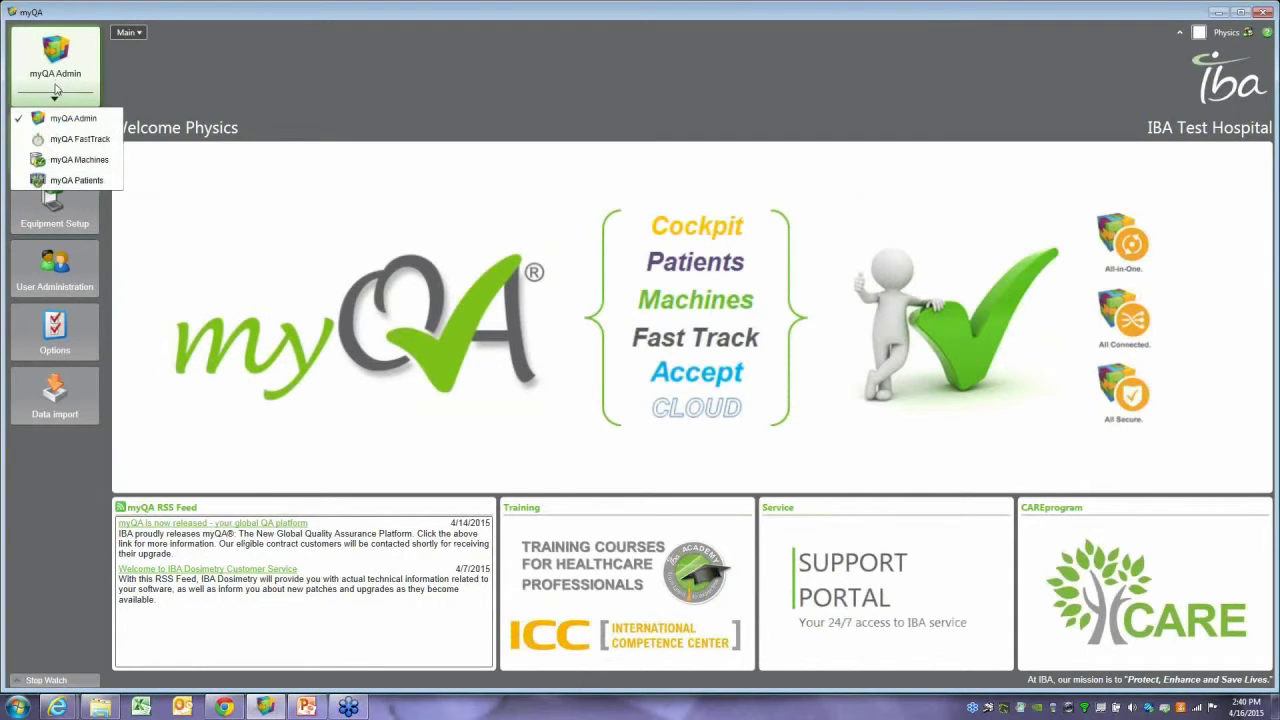
pyautogui.click(70, 168)
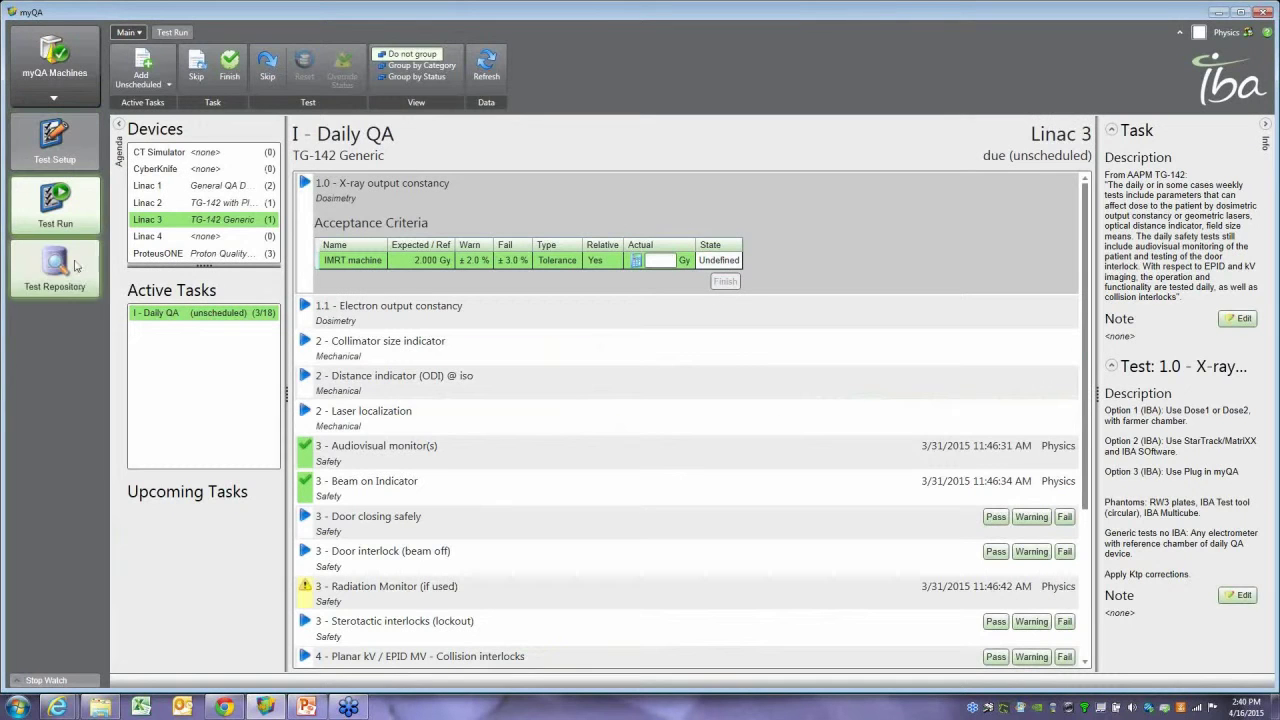
pyautogui.scroll(-1, 372, 395)
pyautogui.scroll(-5, 372, 395)
pyautogui.scroll(7, 384, 404)
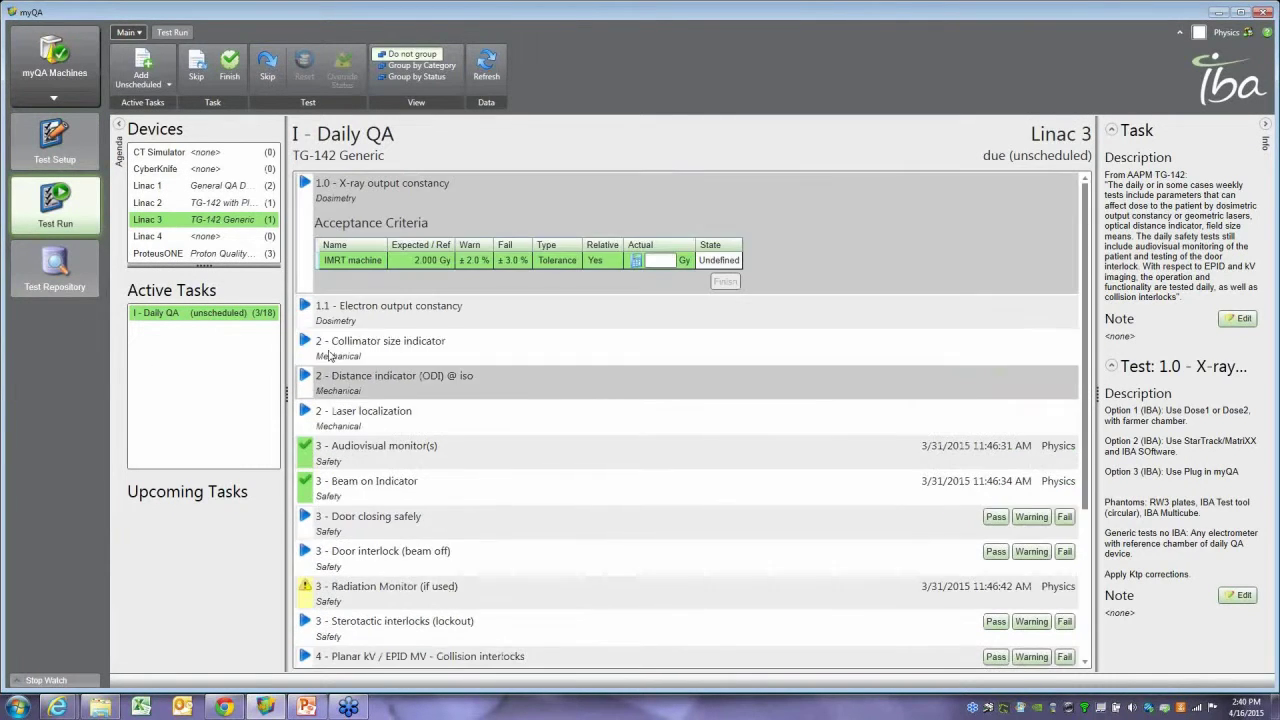
pyautogui.click(175, 255)
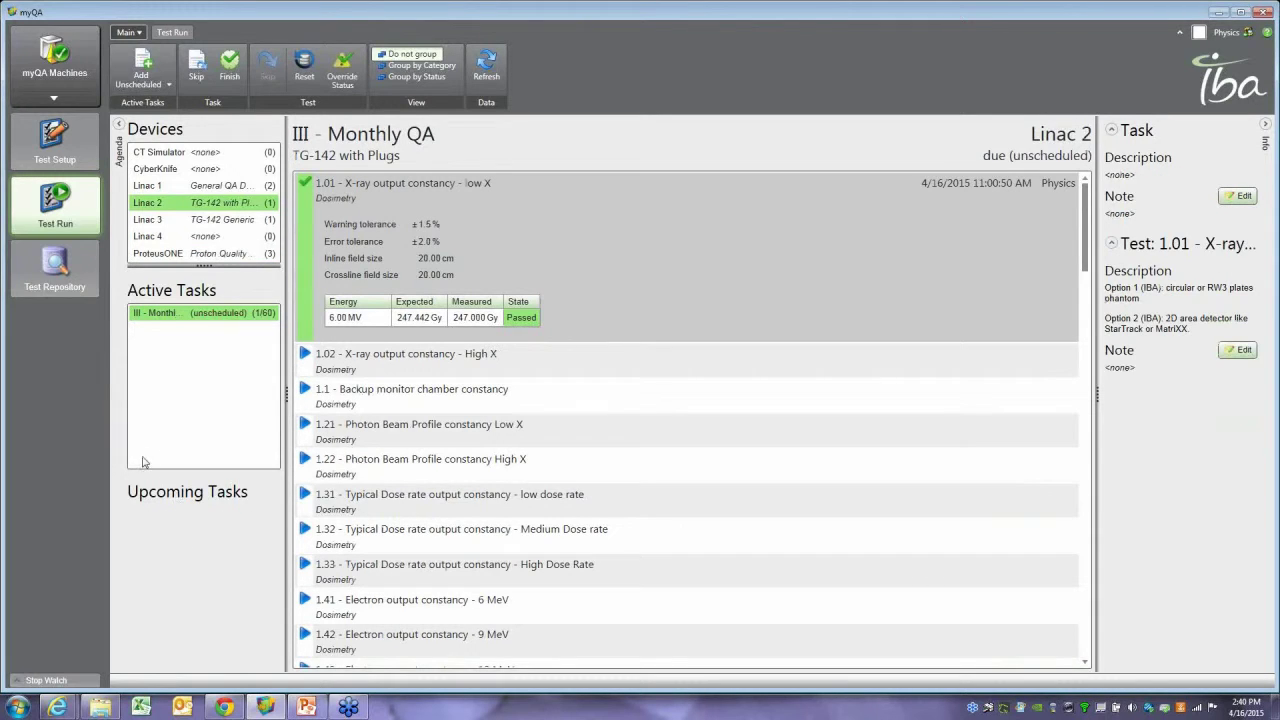
pyautogui.click(50, 68)
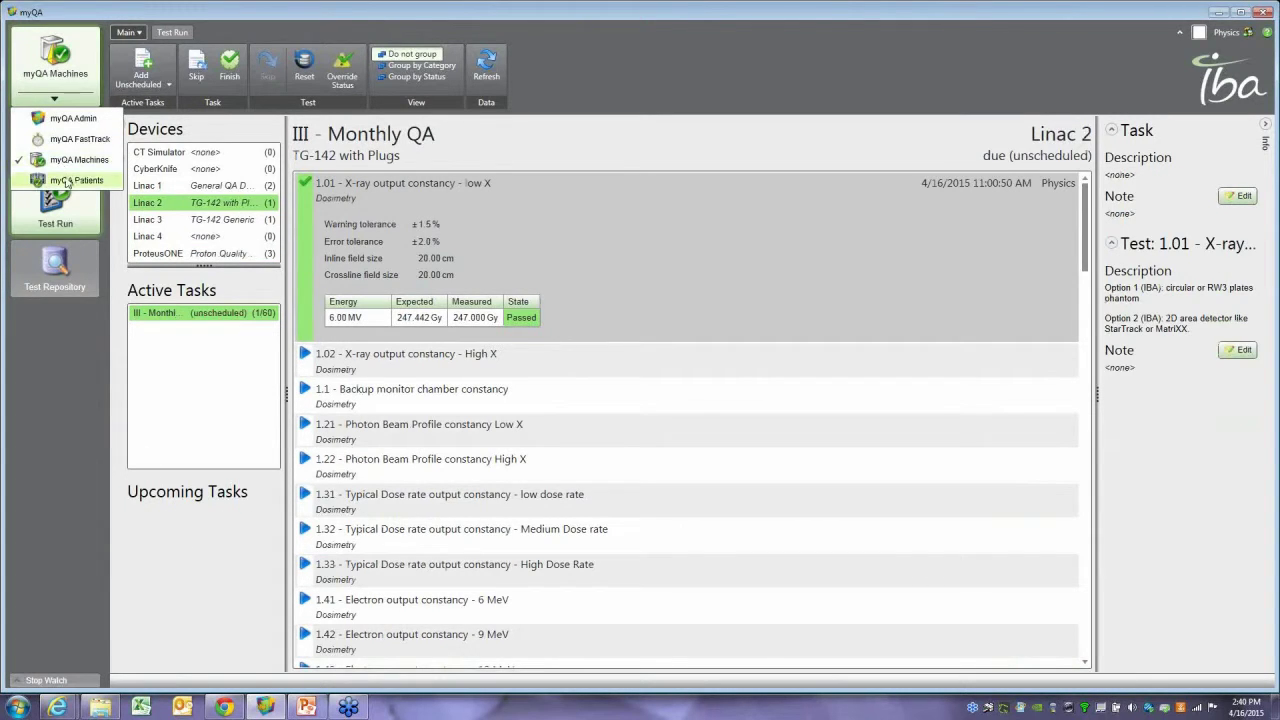
# - Open the project's verification comparison and list its measurement images
pyautogui.click(68, 181)
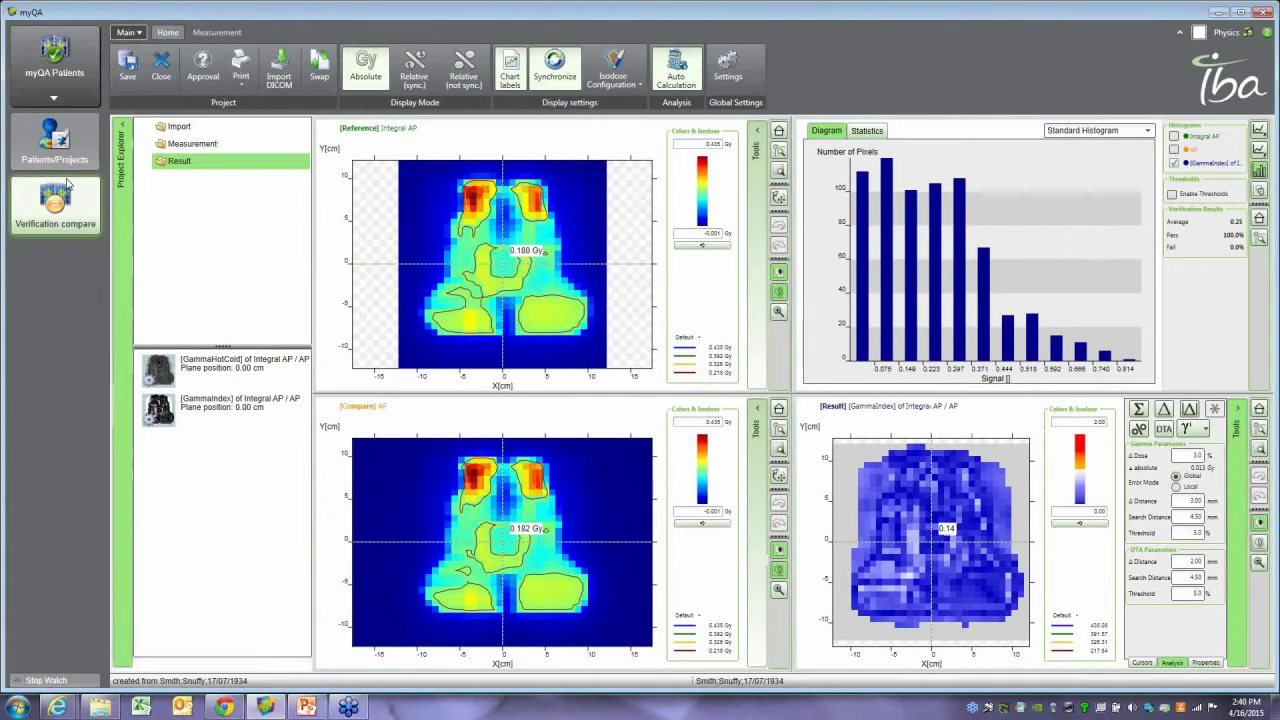
pyautogui.click(121, 148)
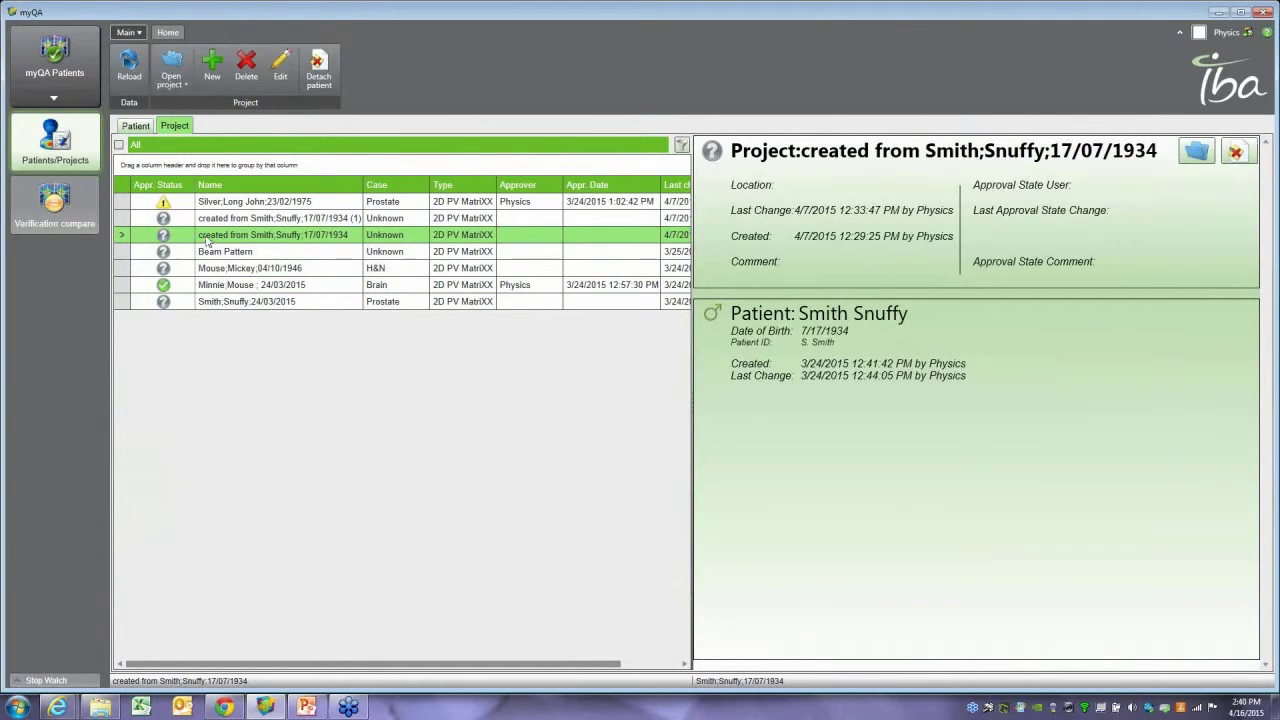
pyautogui.click(58, 212)
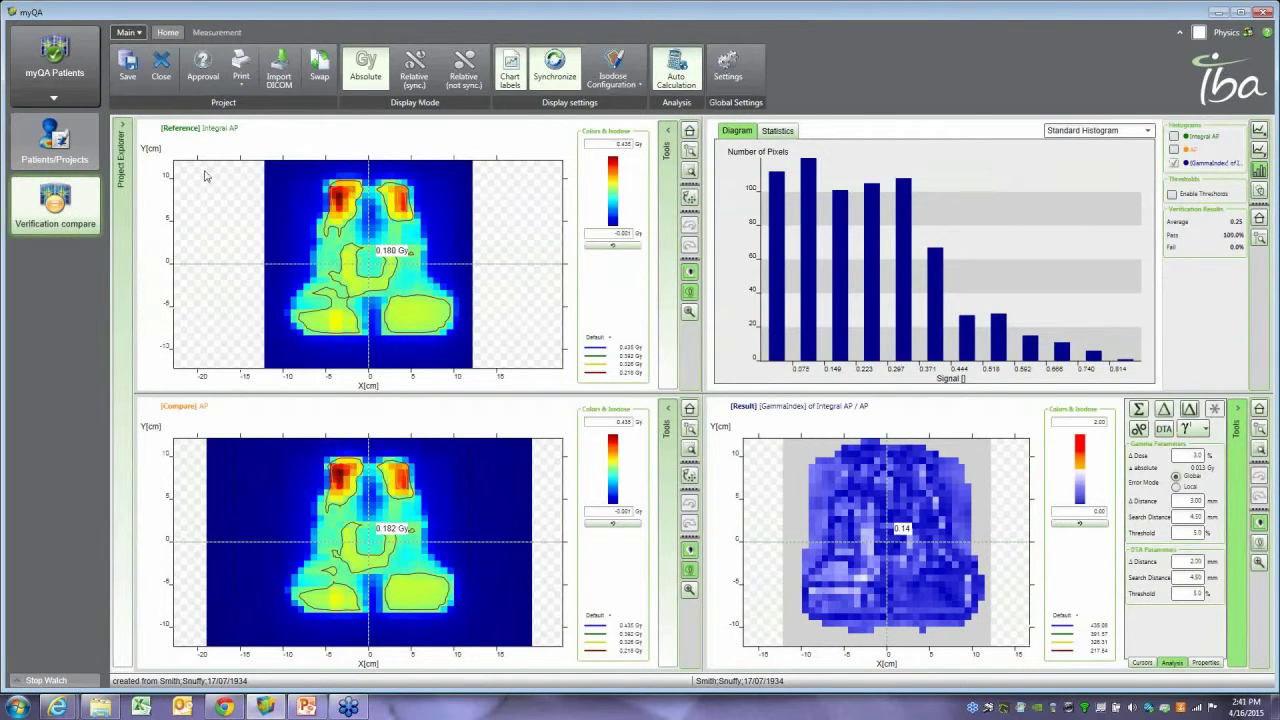
pyautogui.click(124, 168)
pyautogui.click(190, 143)
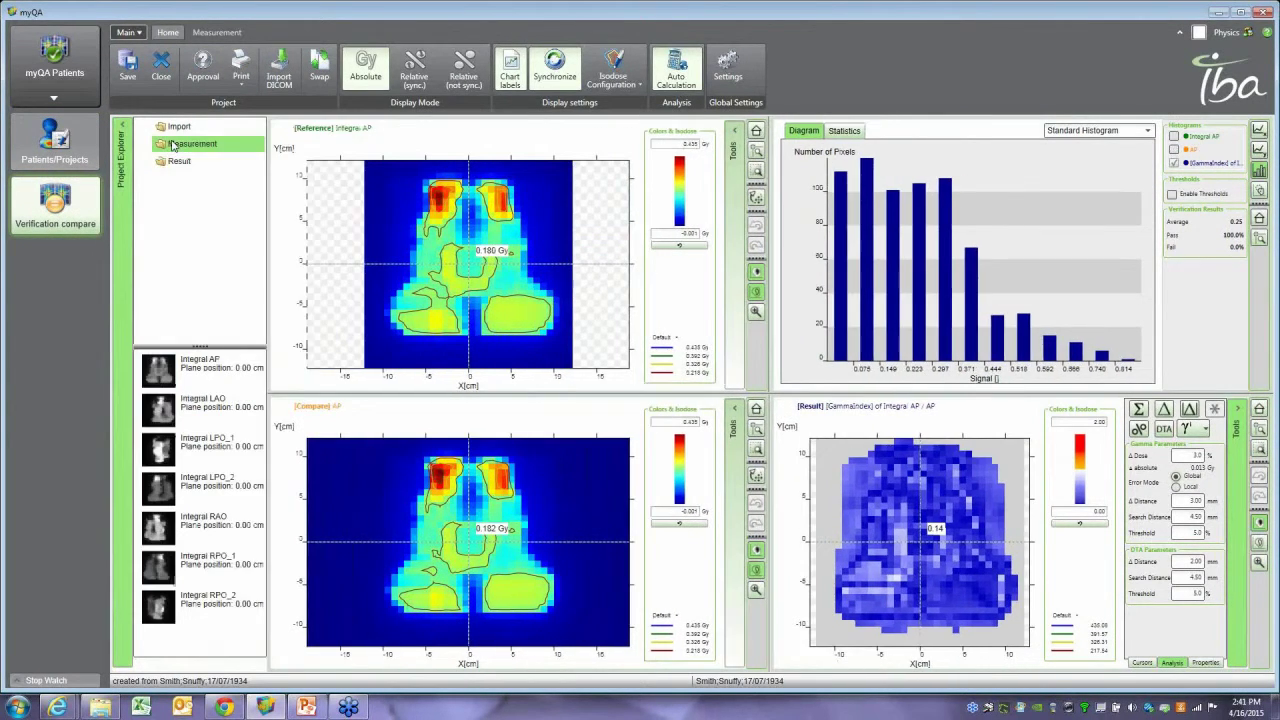
# - Compare Integral LAO (reference) against the LAO measurement and run a gamma analysis
pyautogui.moveTo(165, 405); pyautogui.dragTo(392, 300)
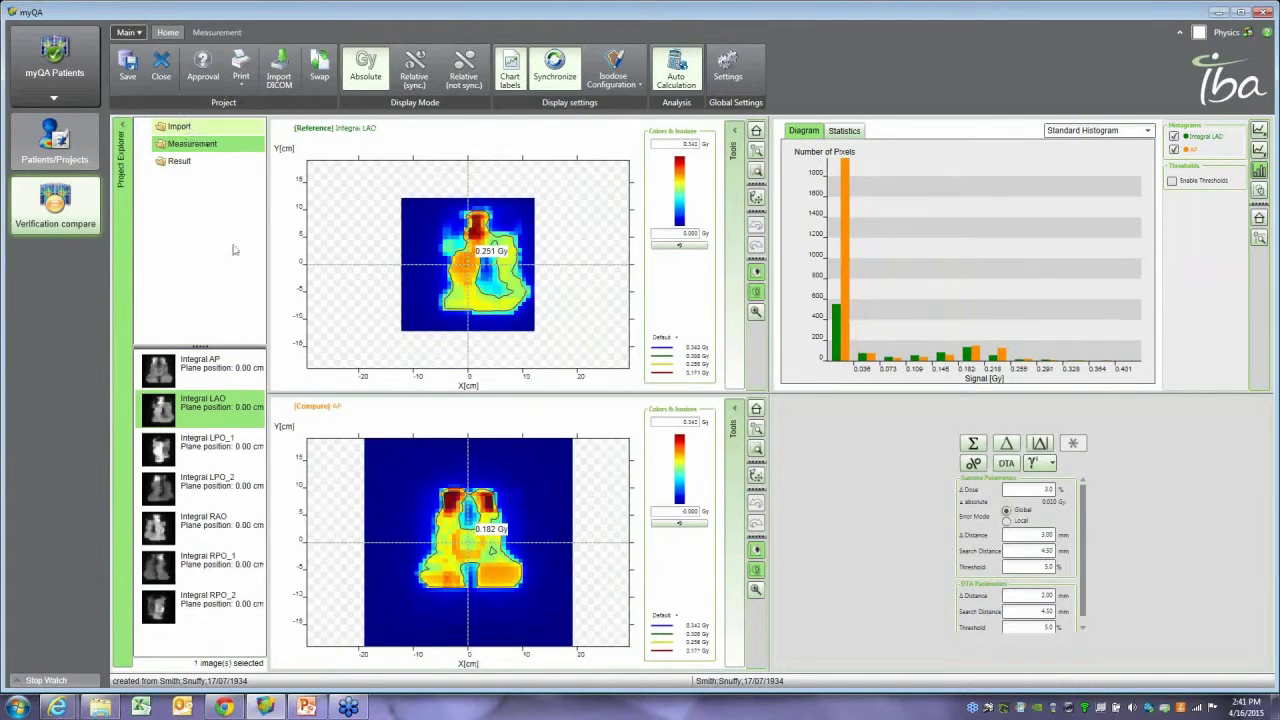
pyautogui.moveTo(165, 405); pyautogui.dragTo(450, 563)
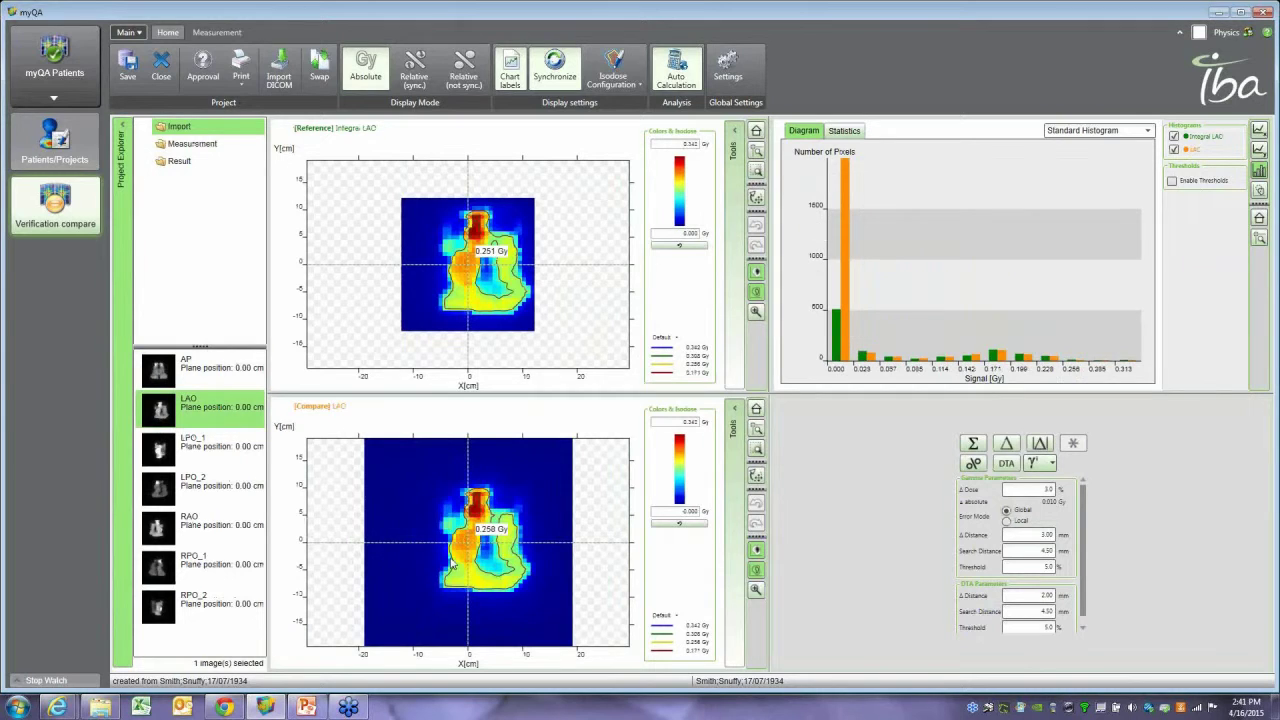
pyautogui.click(1038, 466)
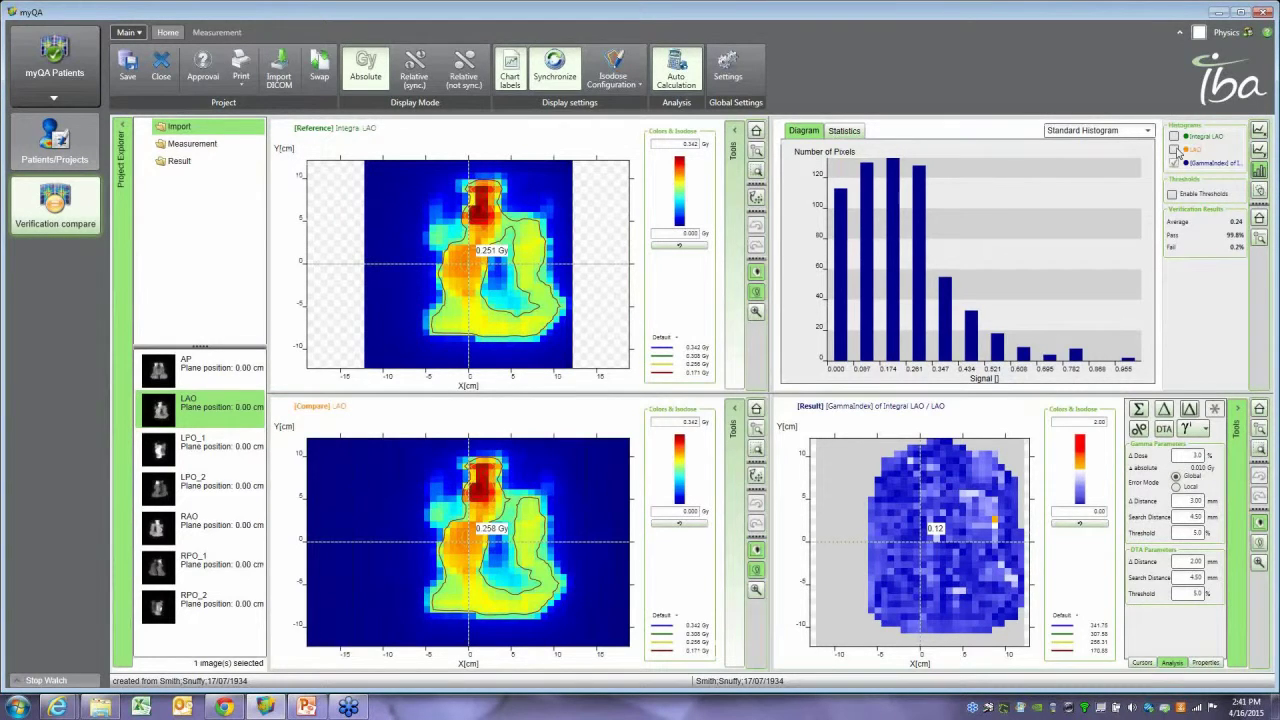
# - Cycle through dose profile, isodose and histogram plots, then switch to the FastTrack module
pyautogui.click(1258, 149)
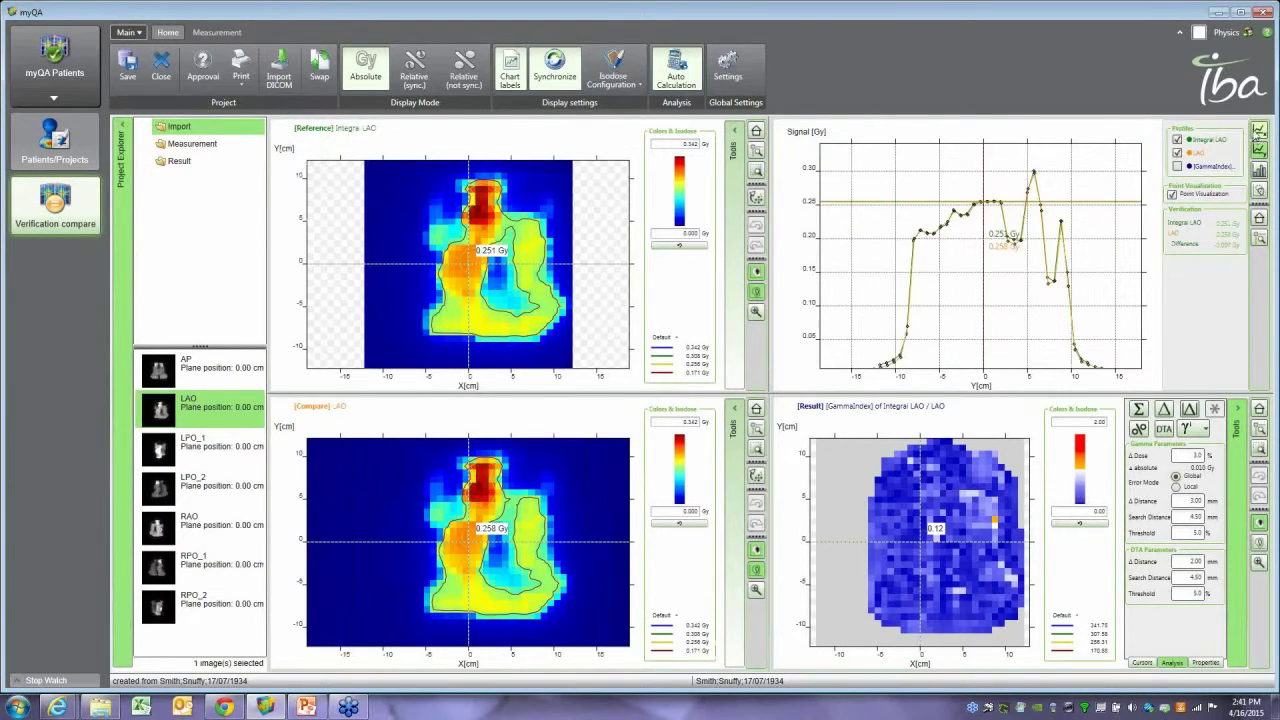
pyautogui.click(1258, 174)
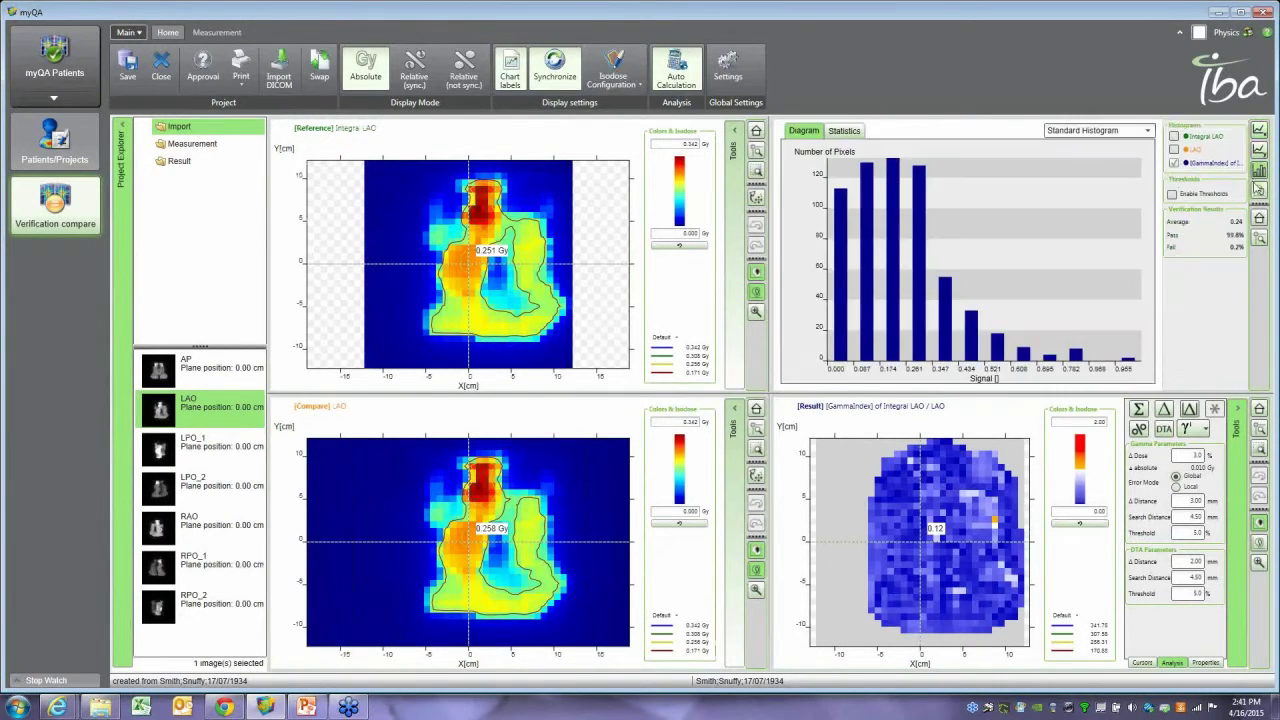
pyautogui.click(1259, 190)
pyautogui.click(1258, 172)
pyautogui.click(48, 74)
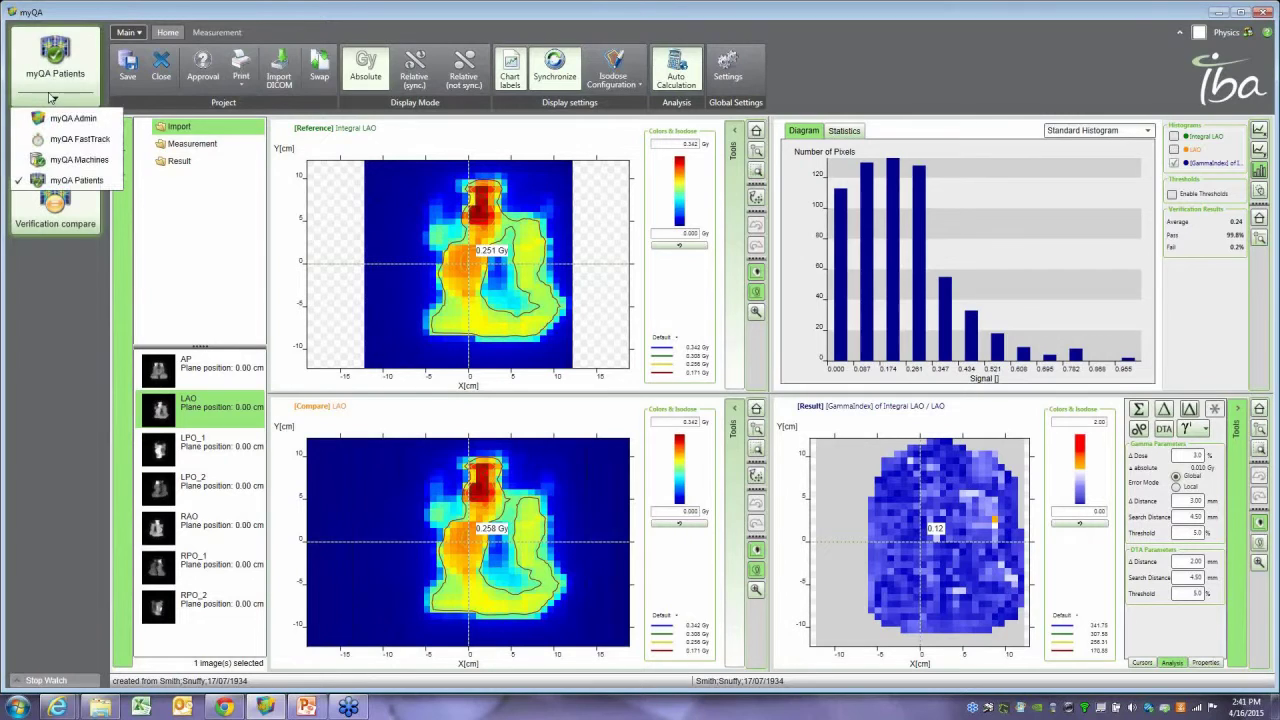
pyautogui.click(70, 140)
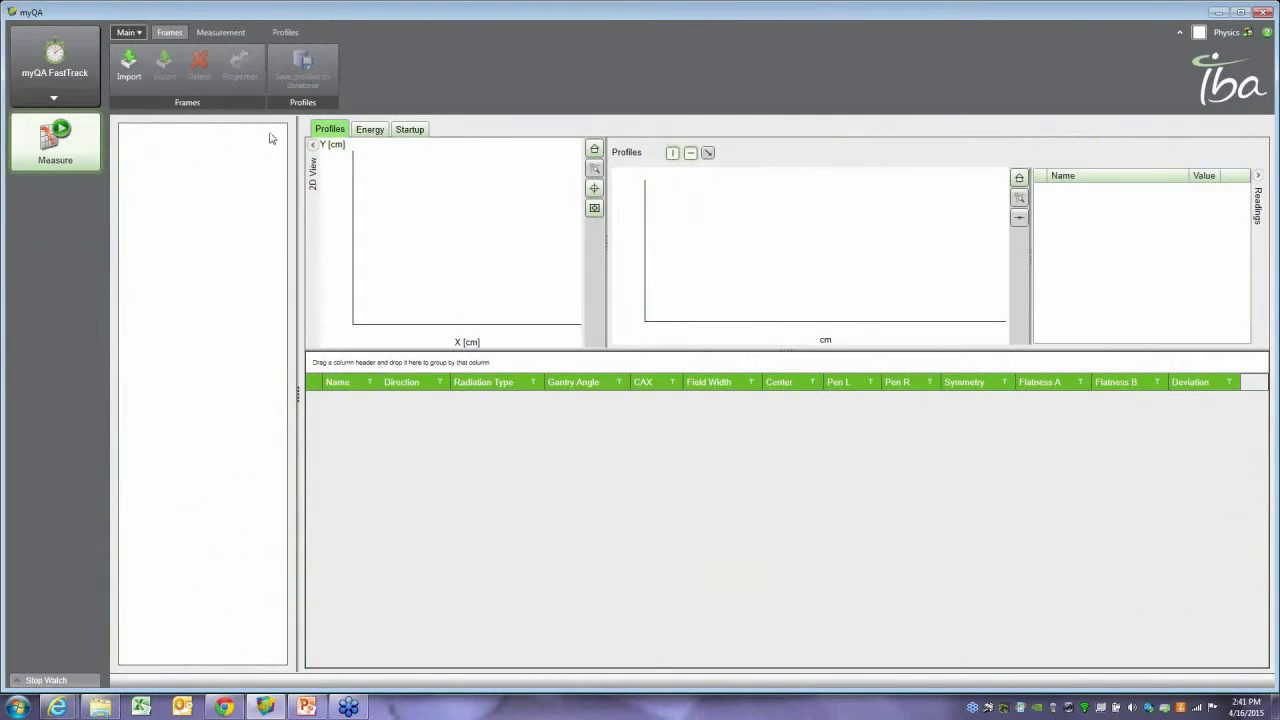
# - In the Admin module, view the User Administration user list and AdminGroup permissions
pyautogui.click(50, 76)
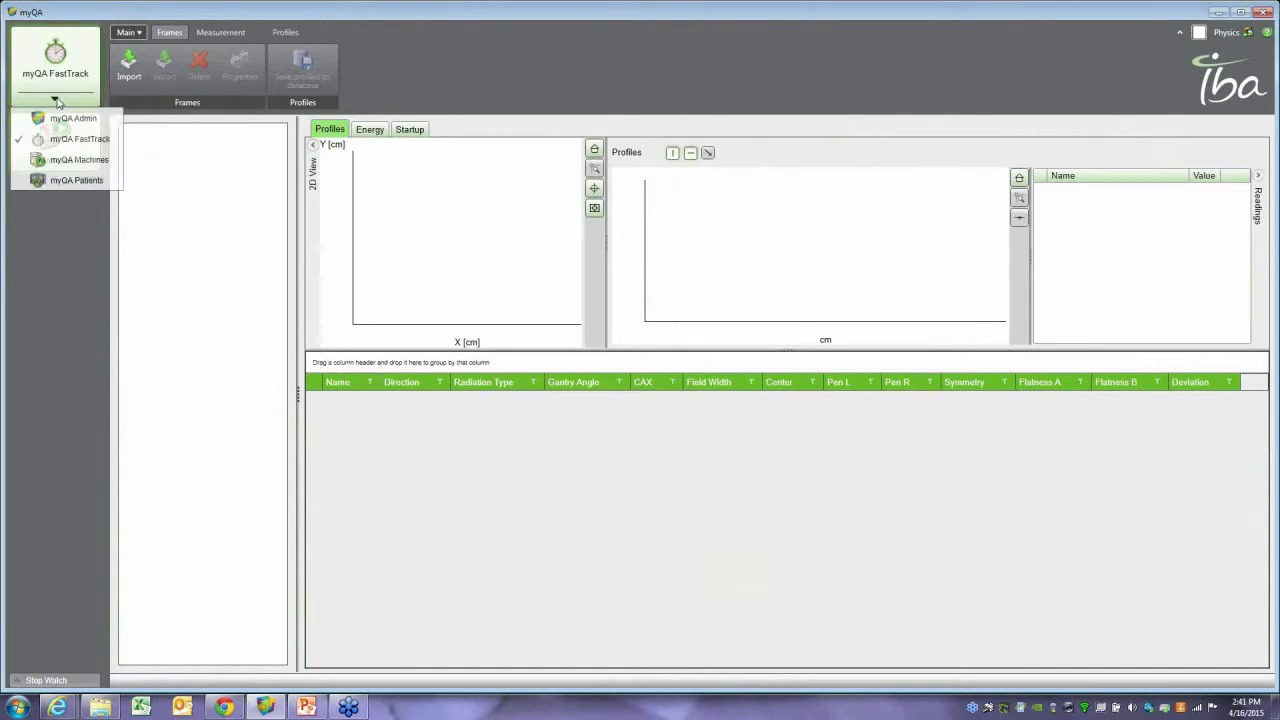
pyautogui.click(62, 120)
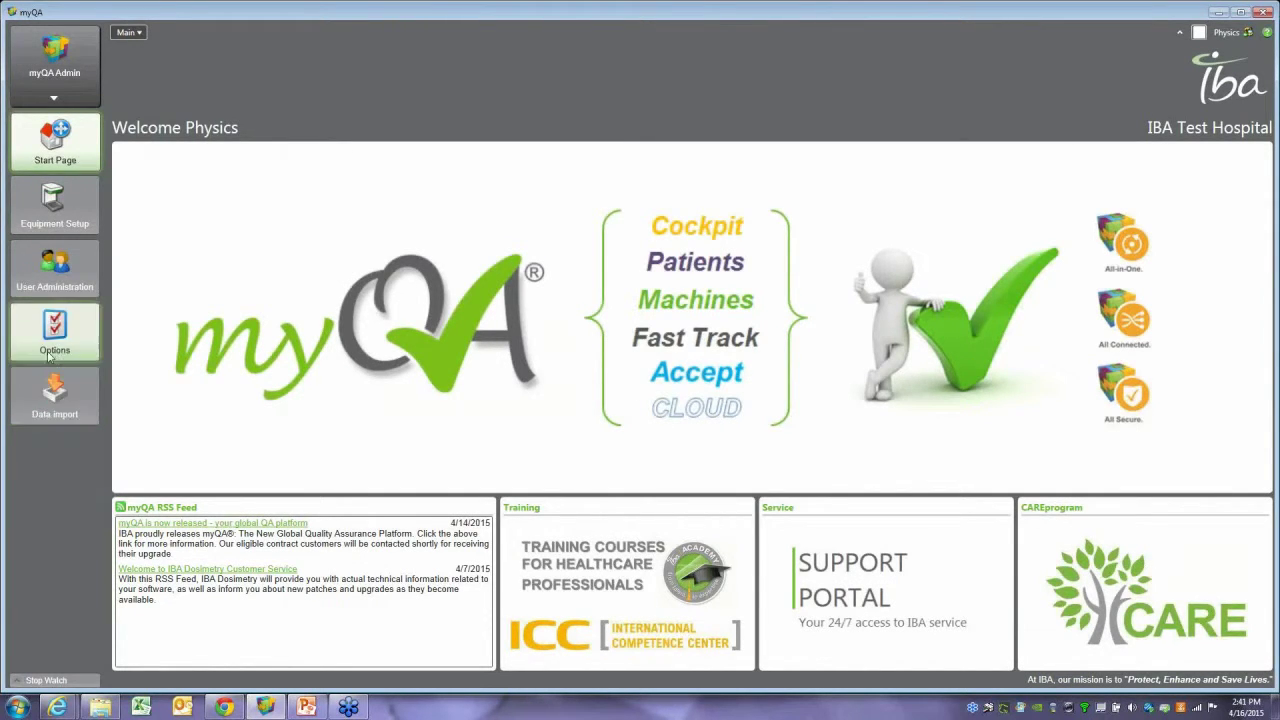
pyautogui.click(55, 270)
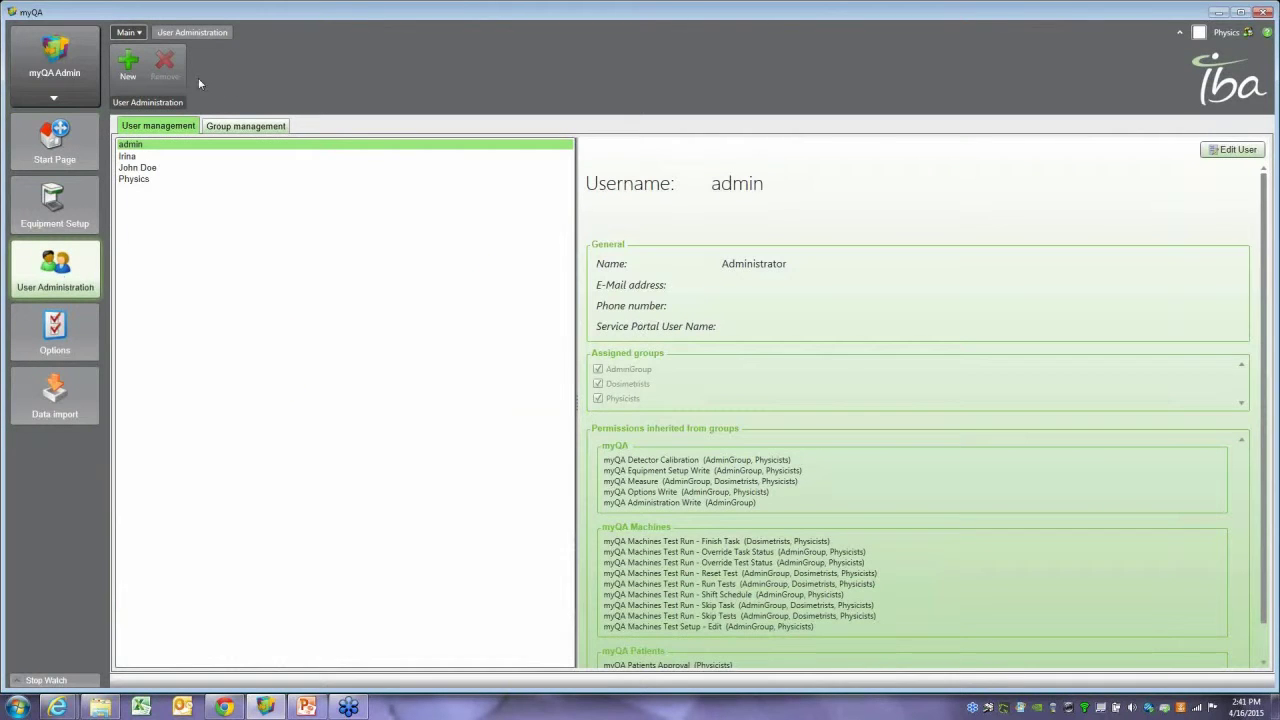
pyautogui.click(247, 126)
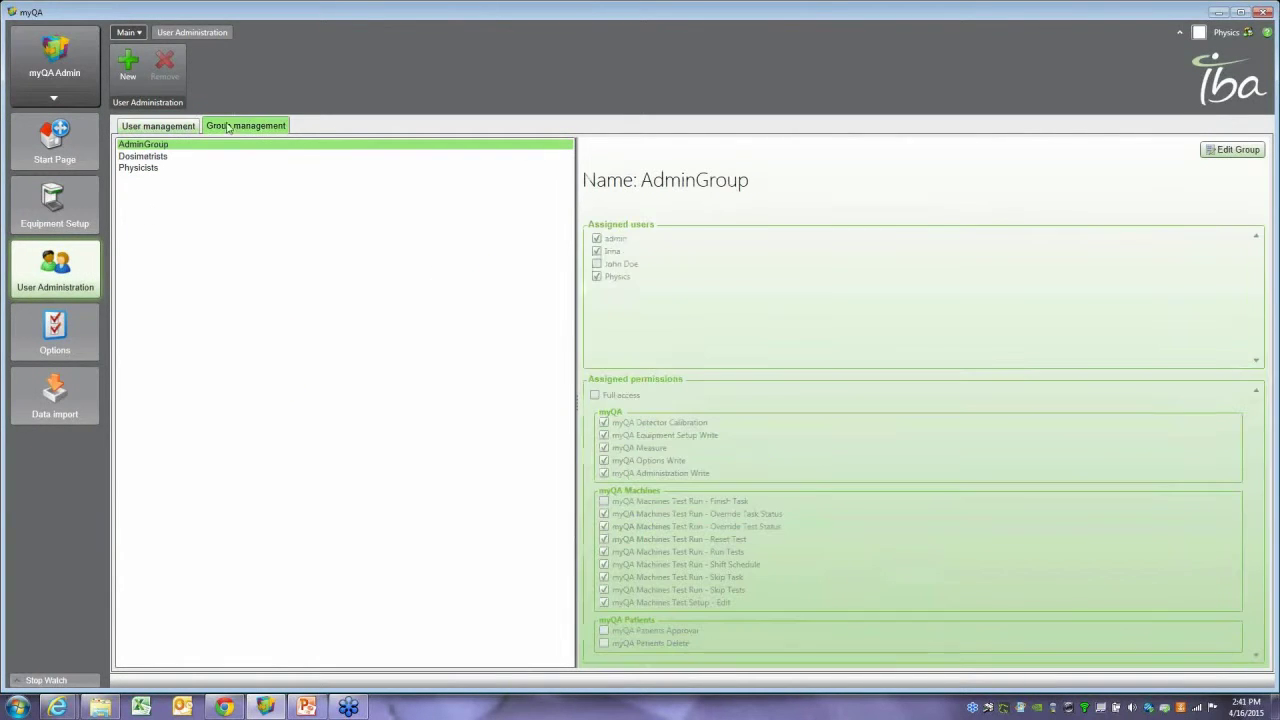
# - Return to the FastTrack module and bring up the module list again
pyautogui.click(70, 67)
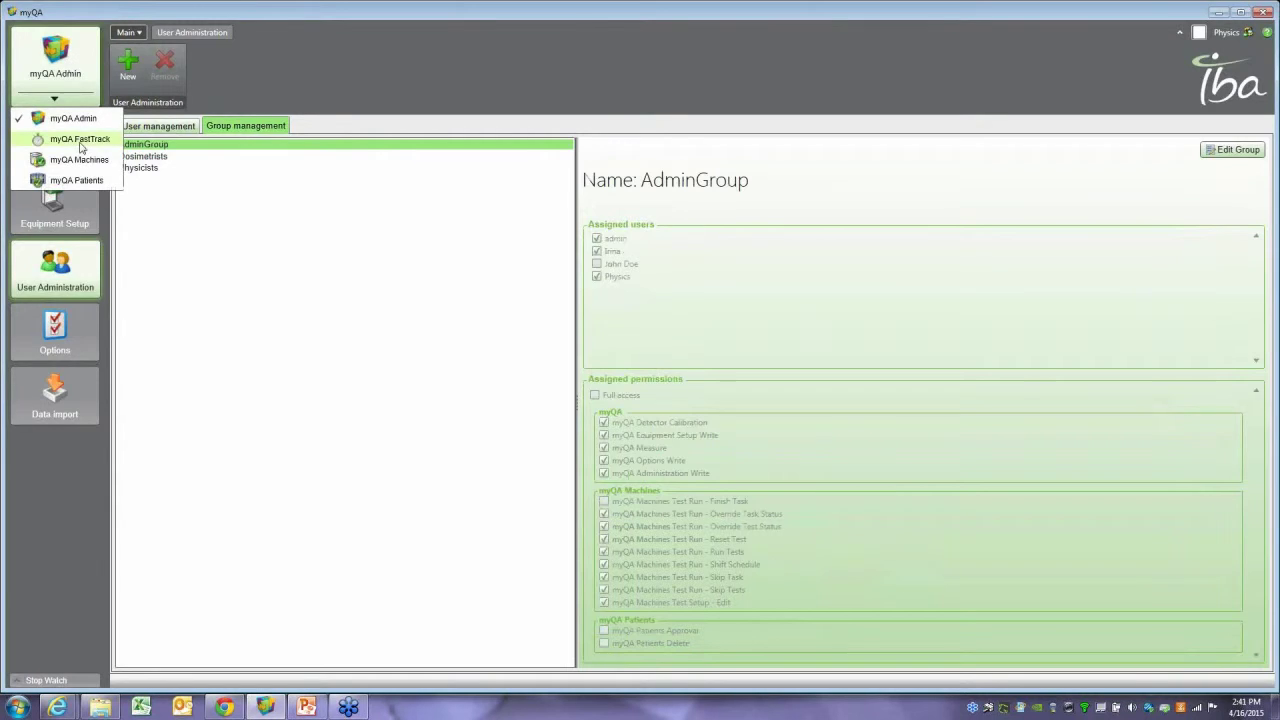
pyautogui.click(78, 134)
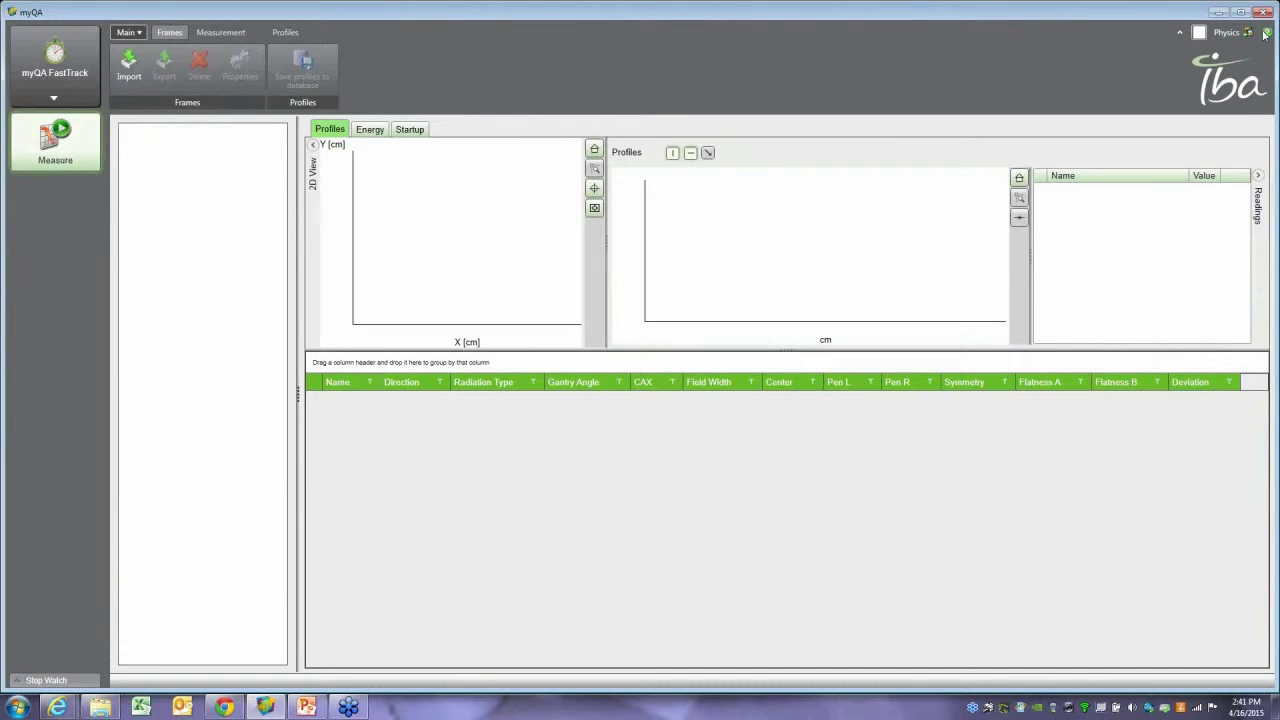
pyautogui.click(70, 67)
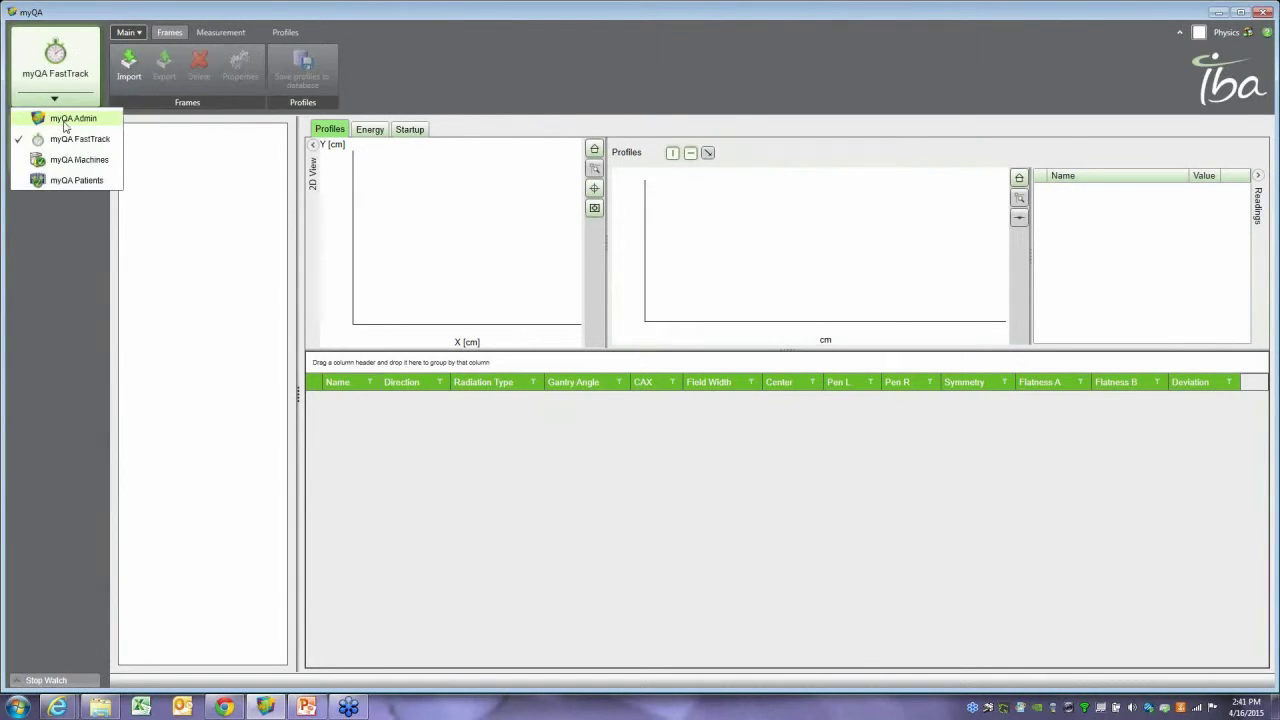
pyautogui.click(78, 114)
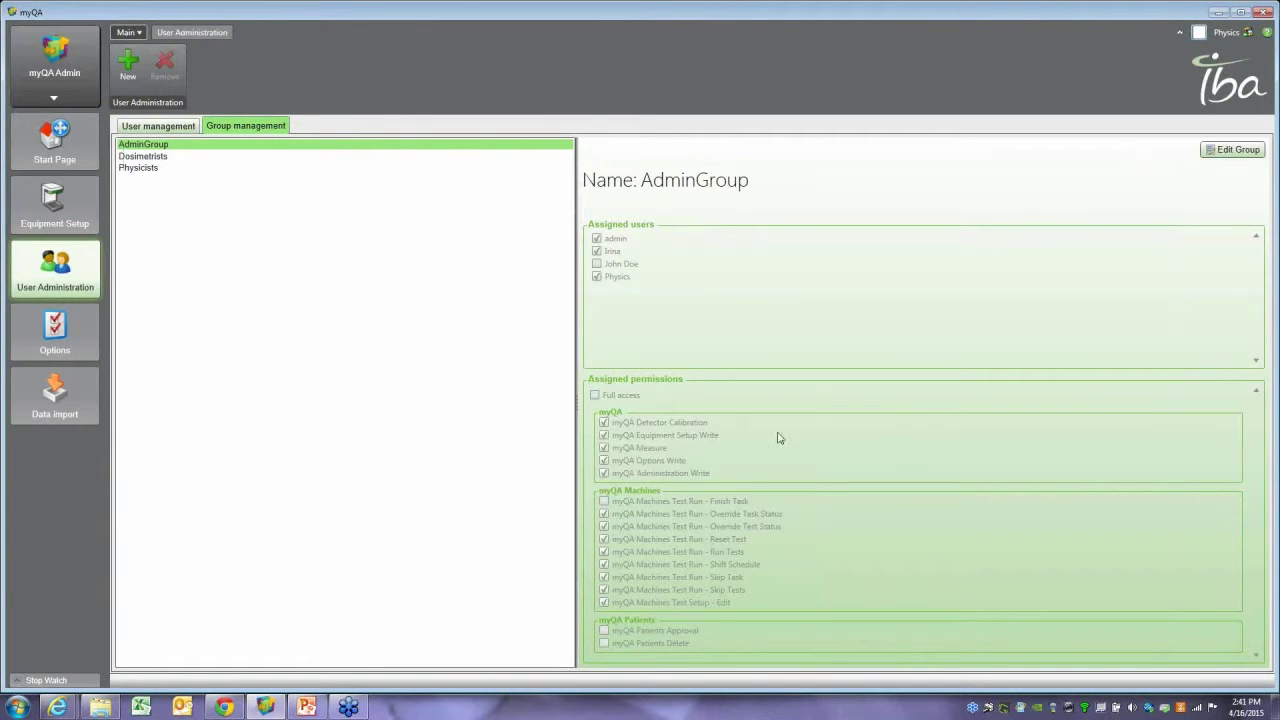
pyautogui.click(308, 708)
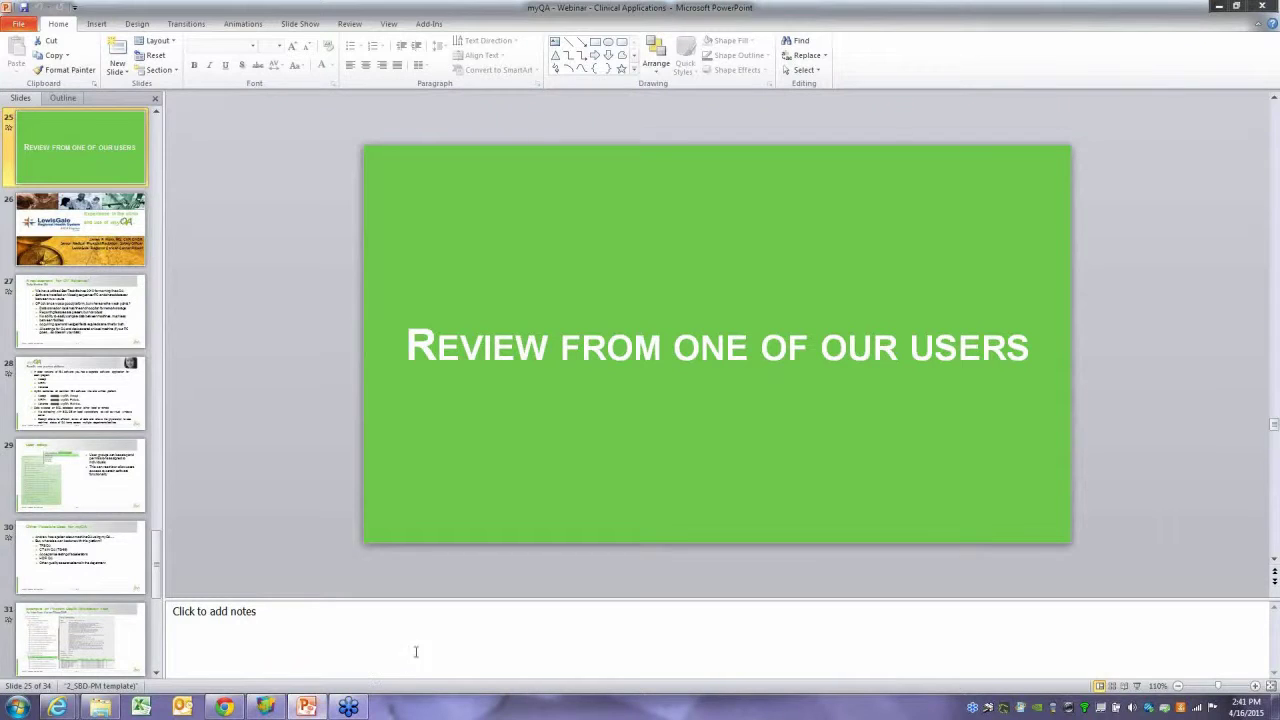
pyautogui.scroll(-5, 70, 550)
pyautogui.click(67, 550)
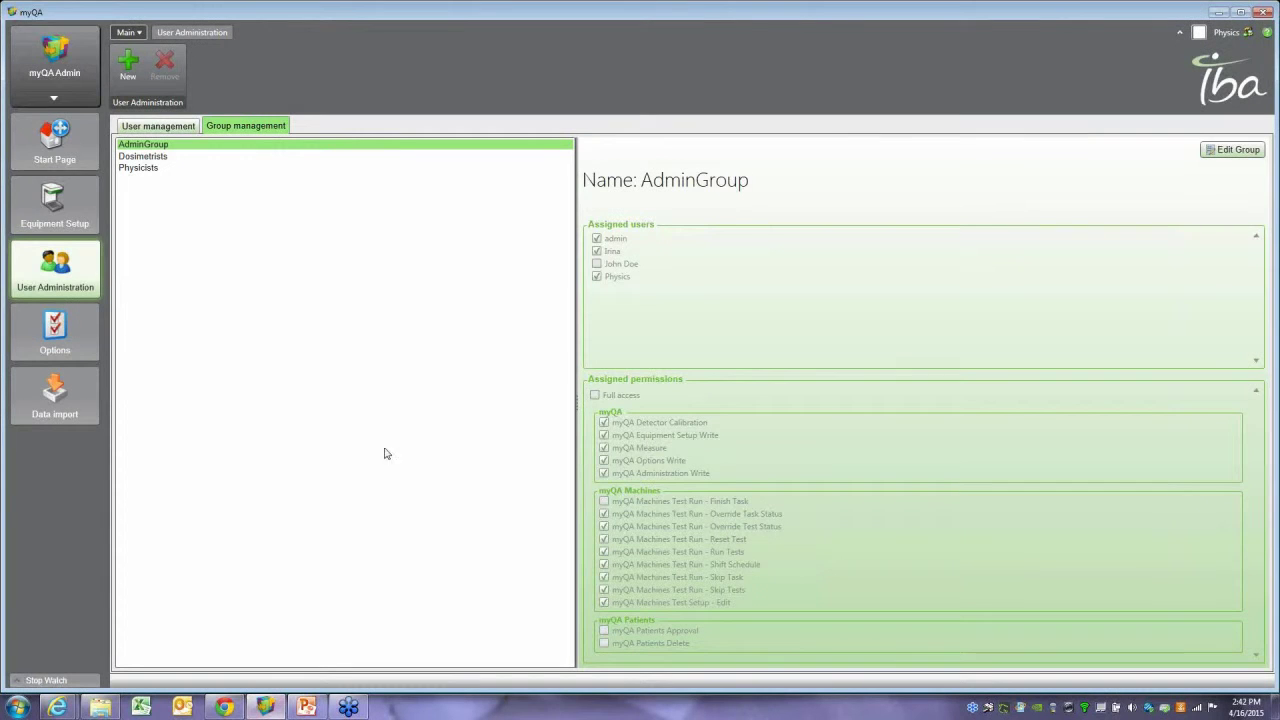
# - In the Machines test run module, finish test 1.51 Electron Beam Energy constancy
pyautogui.click(54, 95)
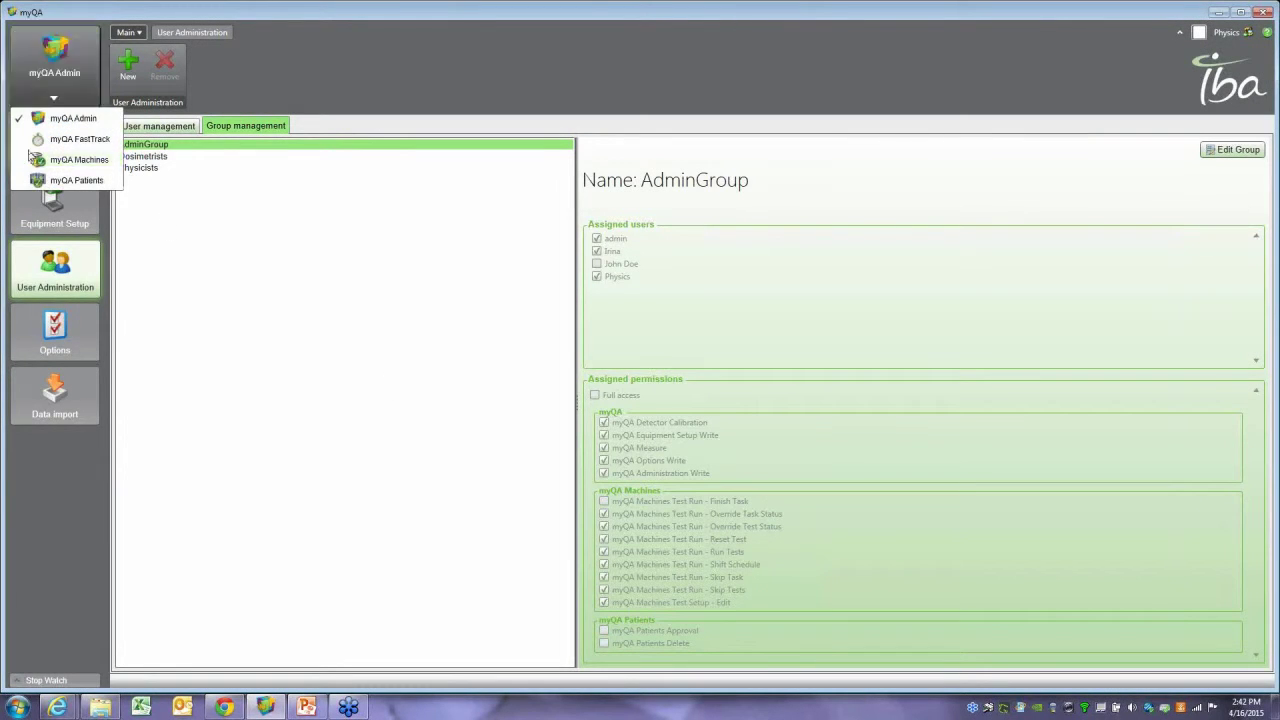
pyautogui.click(70, 160)
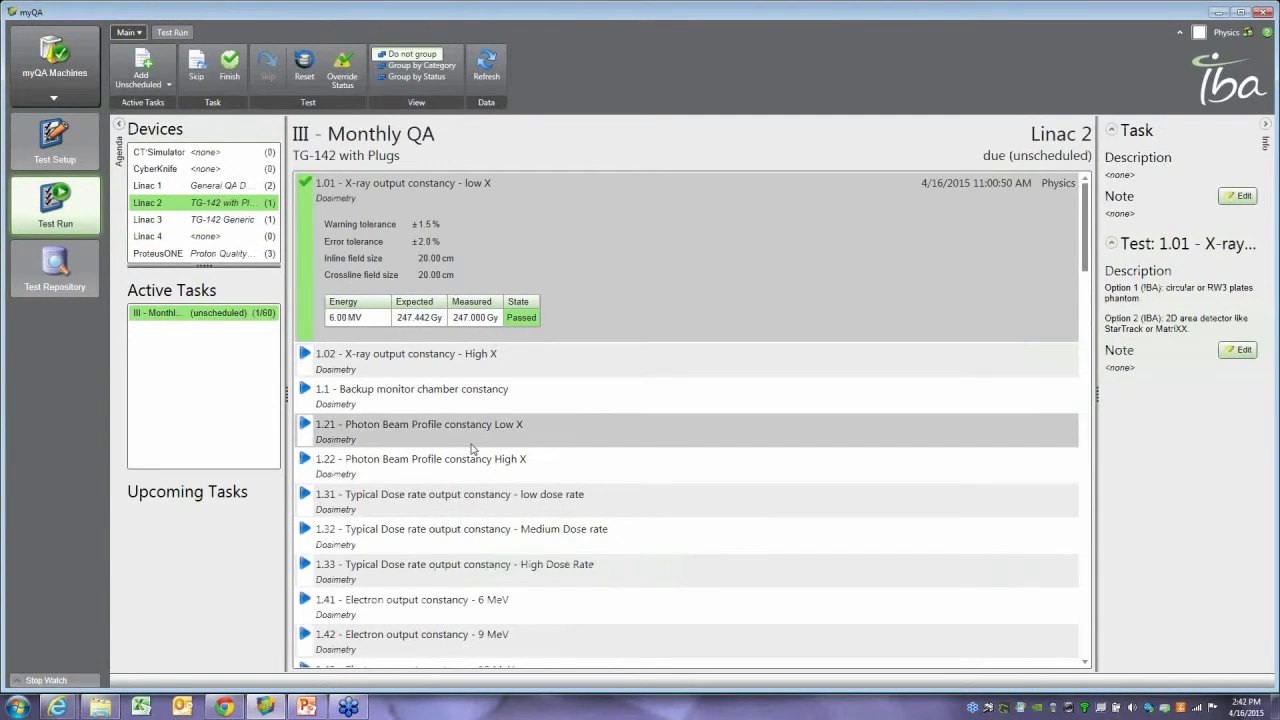
pyautogui.scroll(-3, 480, 495)
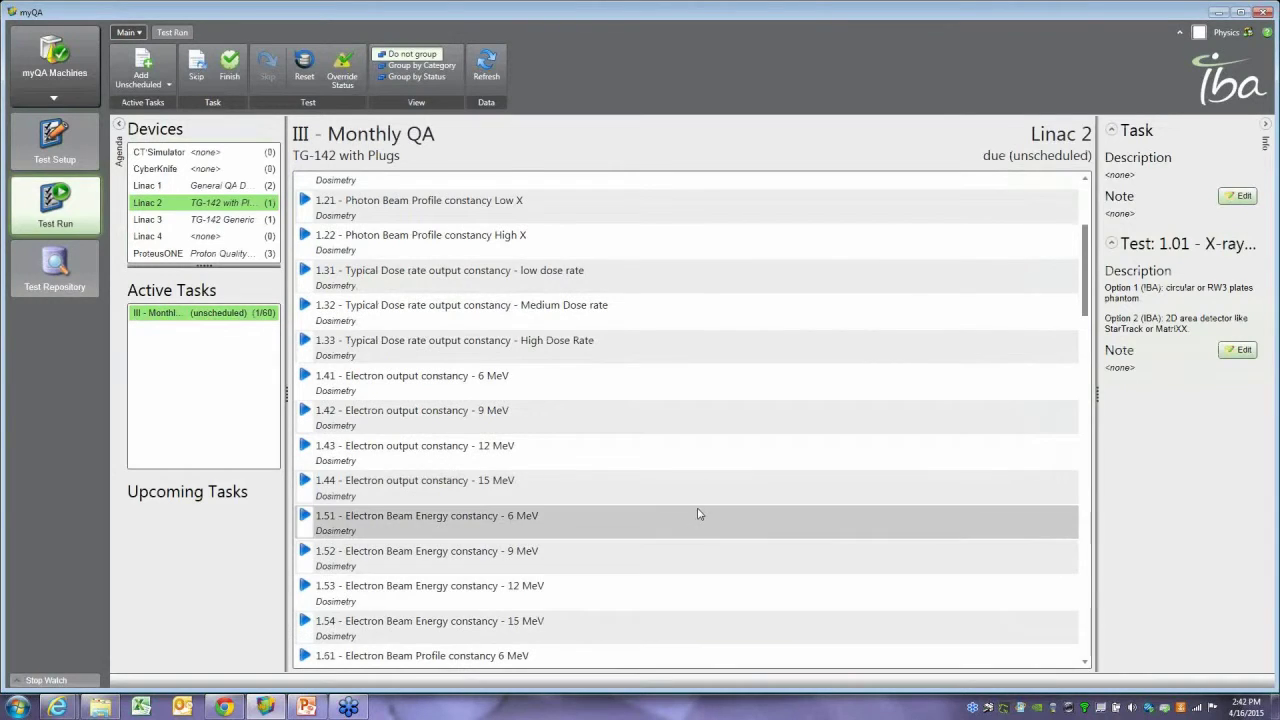
pyautogui.click(699, 516)
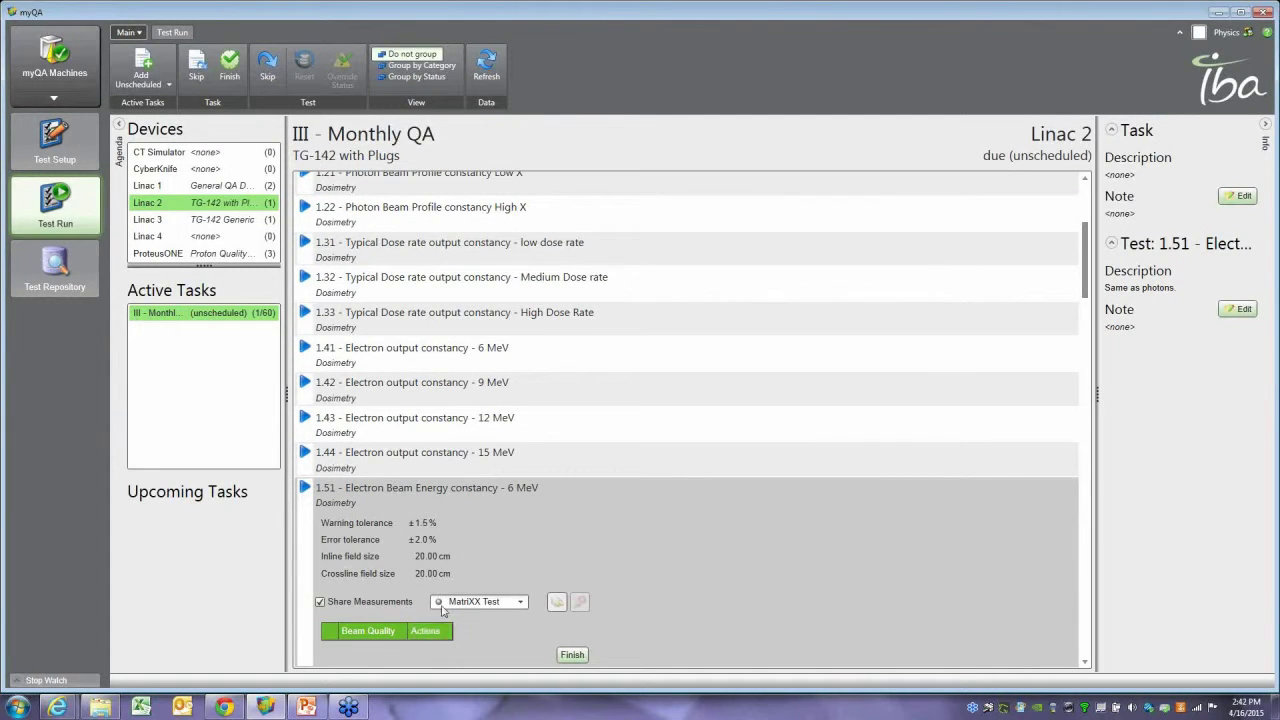
pyautogui.click(571, 655)
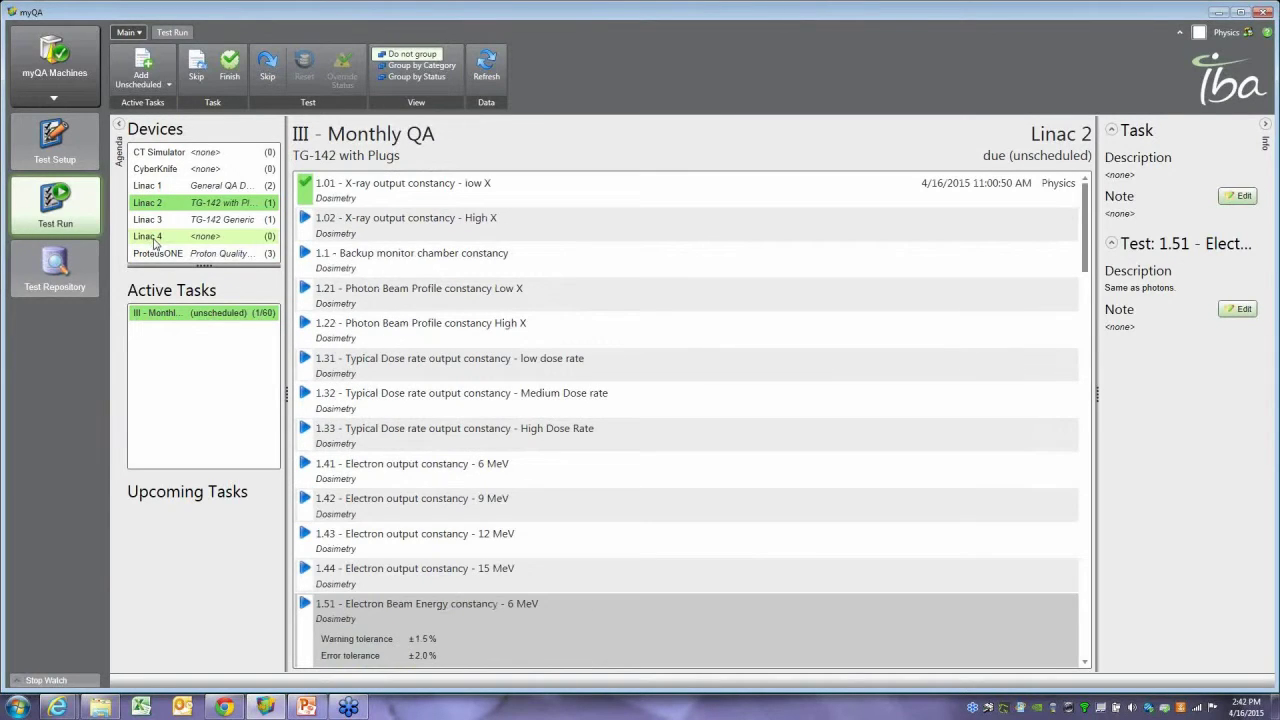
# - Pass ProteusONE's 3 - Laser Guard-Interlock test, then cancel finishing the Monthly QA task
pyautogui.click(156, 241)
pyautogui.click(170, 256)
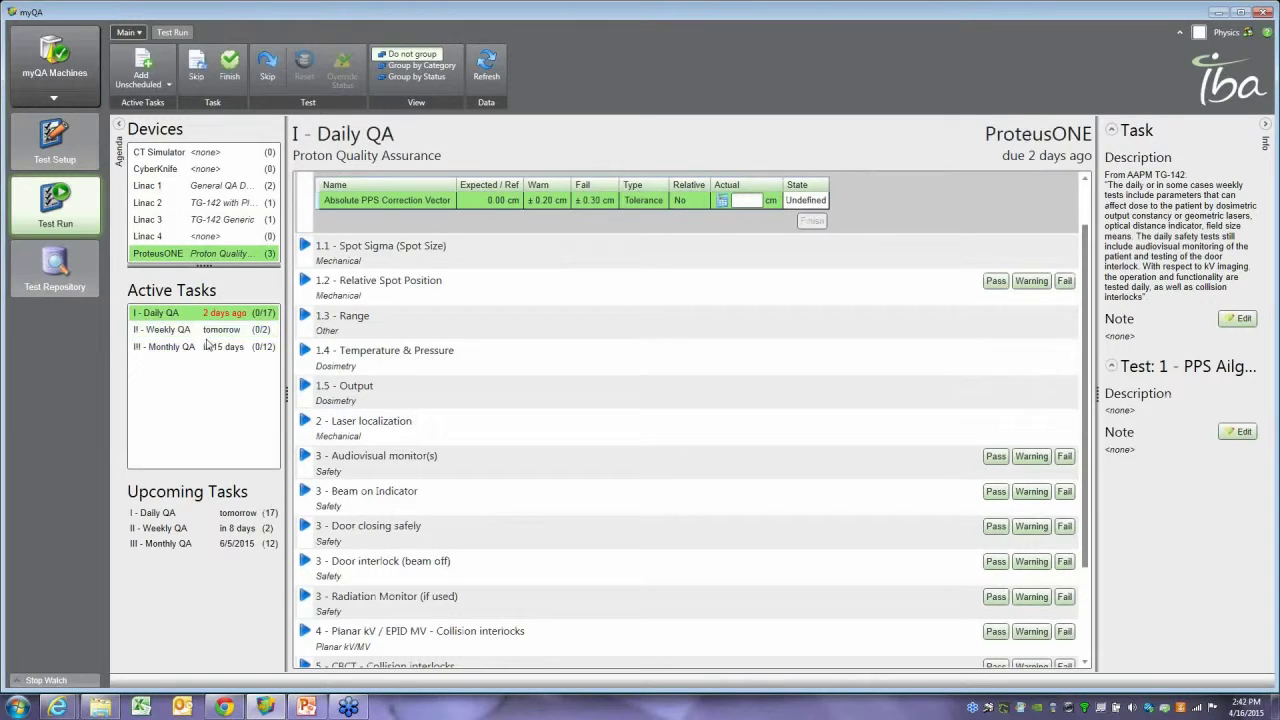
pyautogui.click(240, 344)
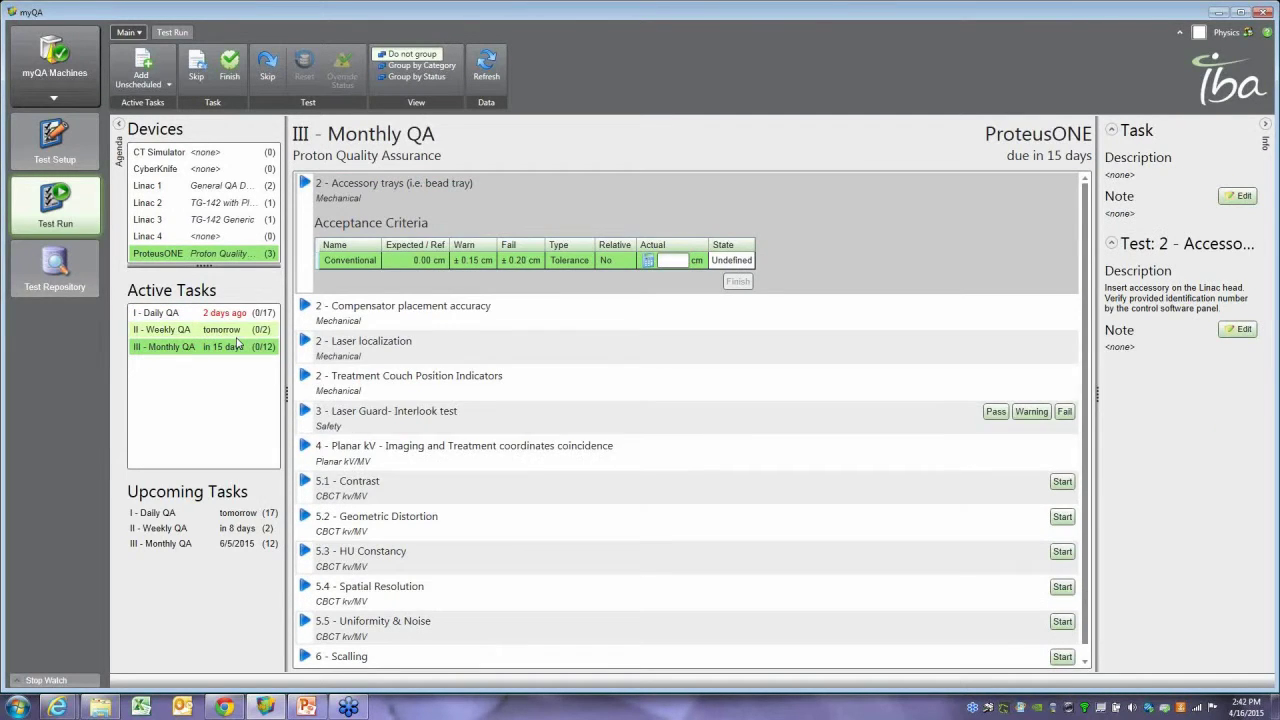
pyautogui.click(995, 418)
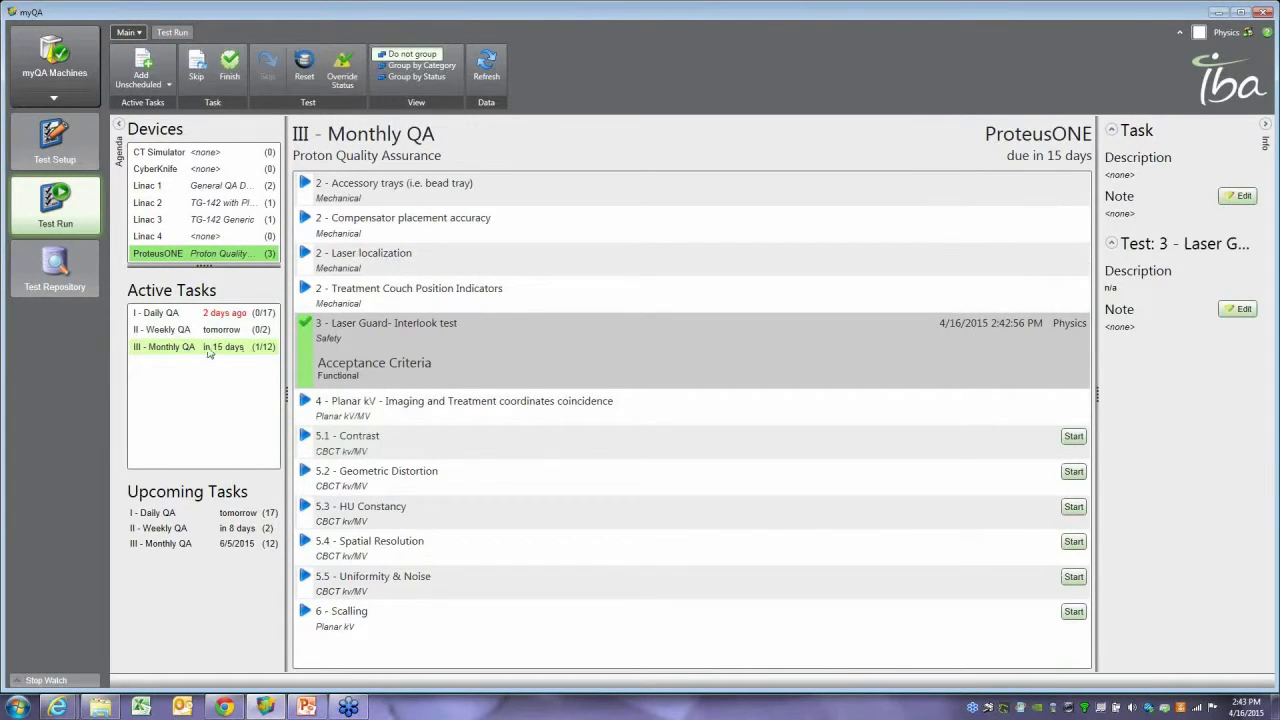
pyautogui.moveTo(257, 354)
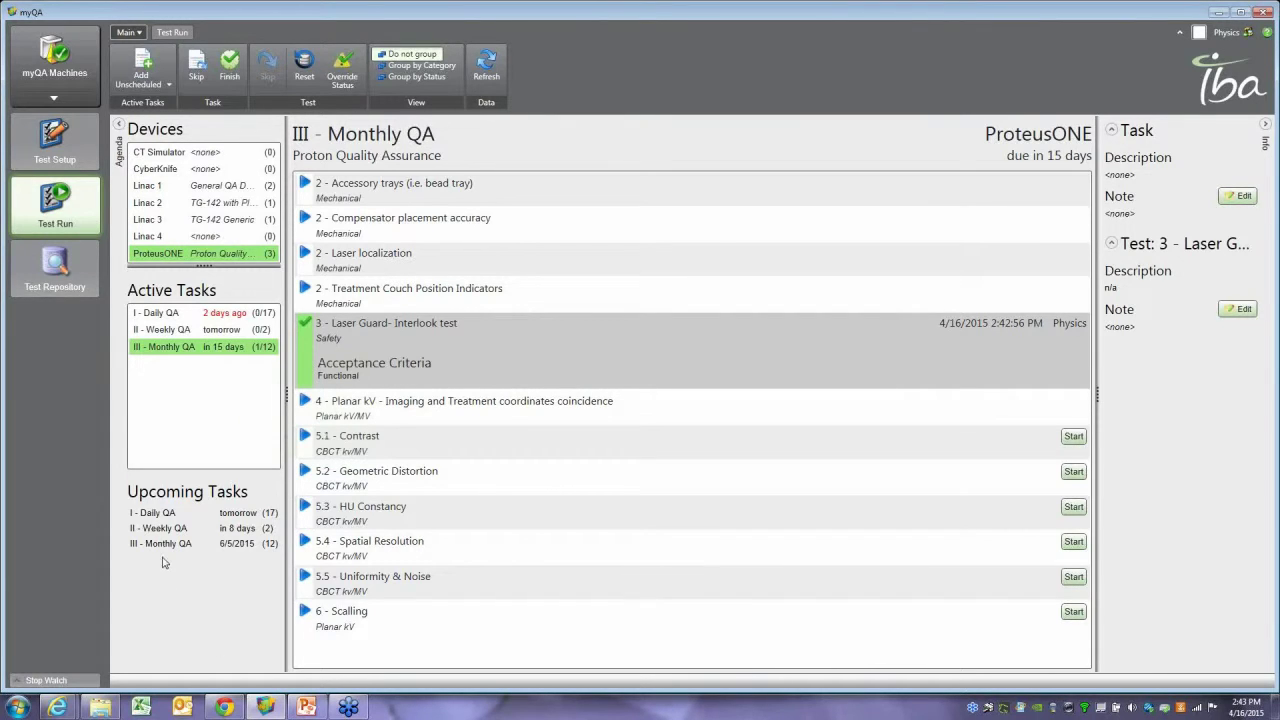
pyautogui.click(227, 72)
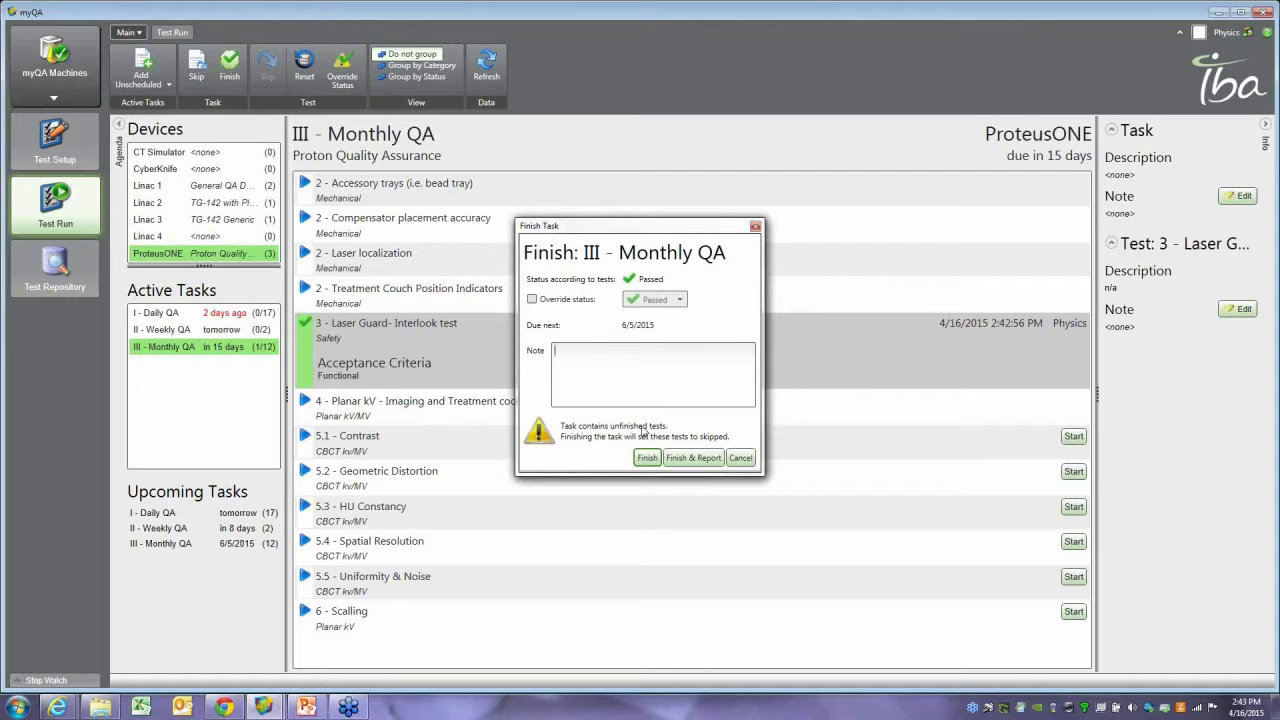
pyautogui.click(733, 458)
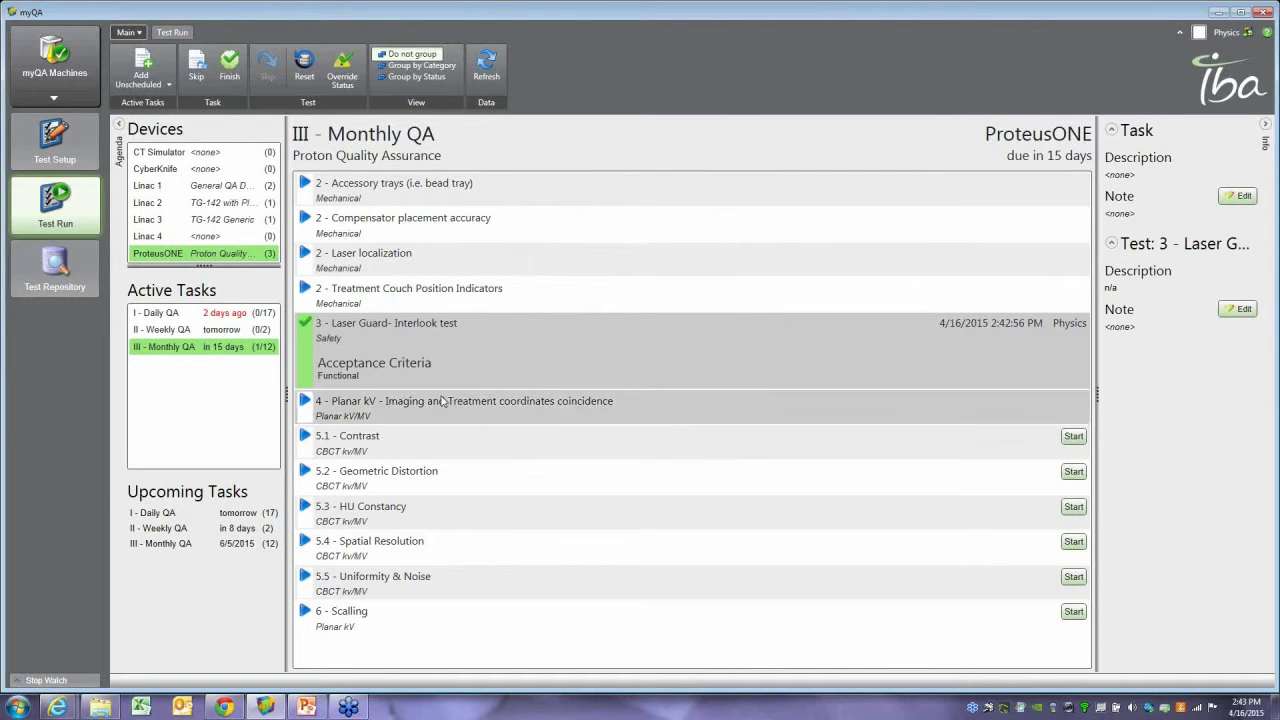
# - Filter the Test Repository's Task column to show only Chief of Physics Sign Off results
pyautogui.click(62, 285)
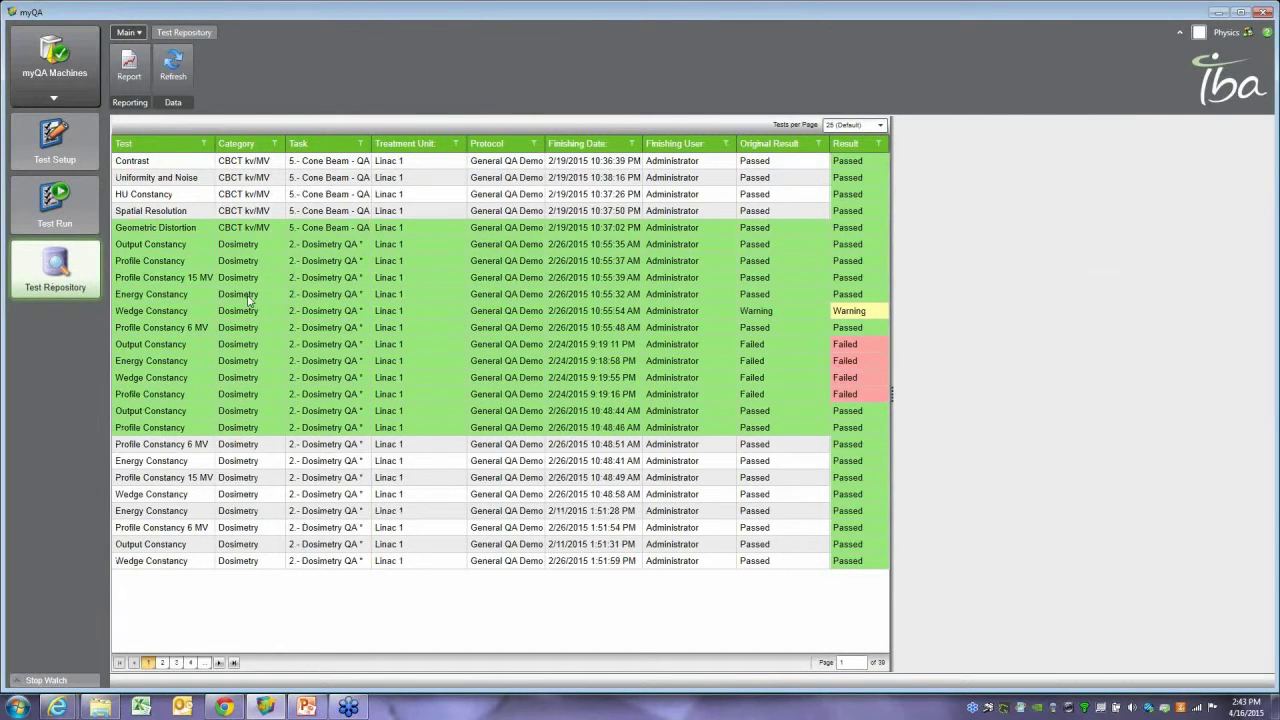
pyautogui.click(363, 147)
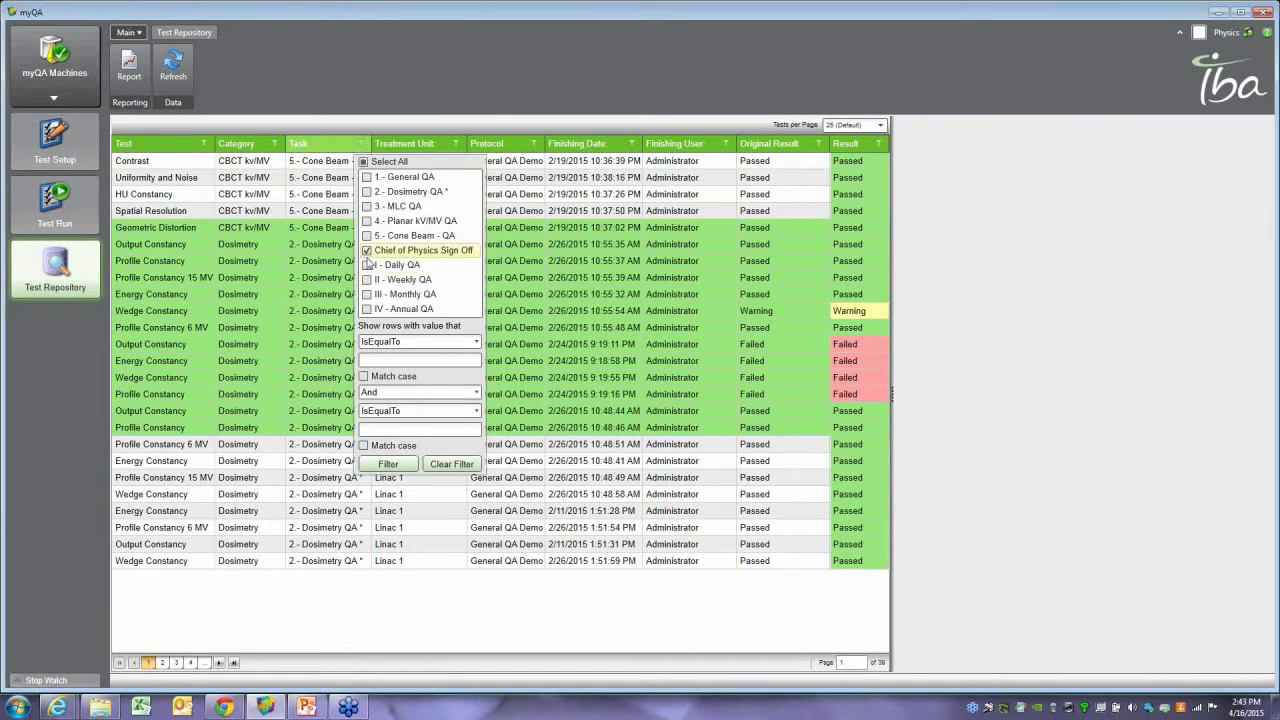
pyautogui.click(388, 464)
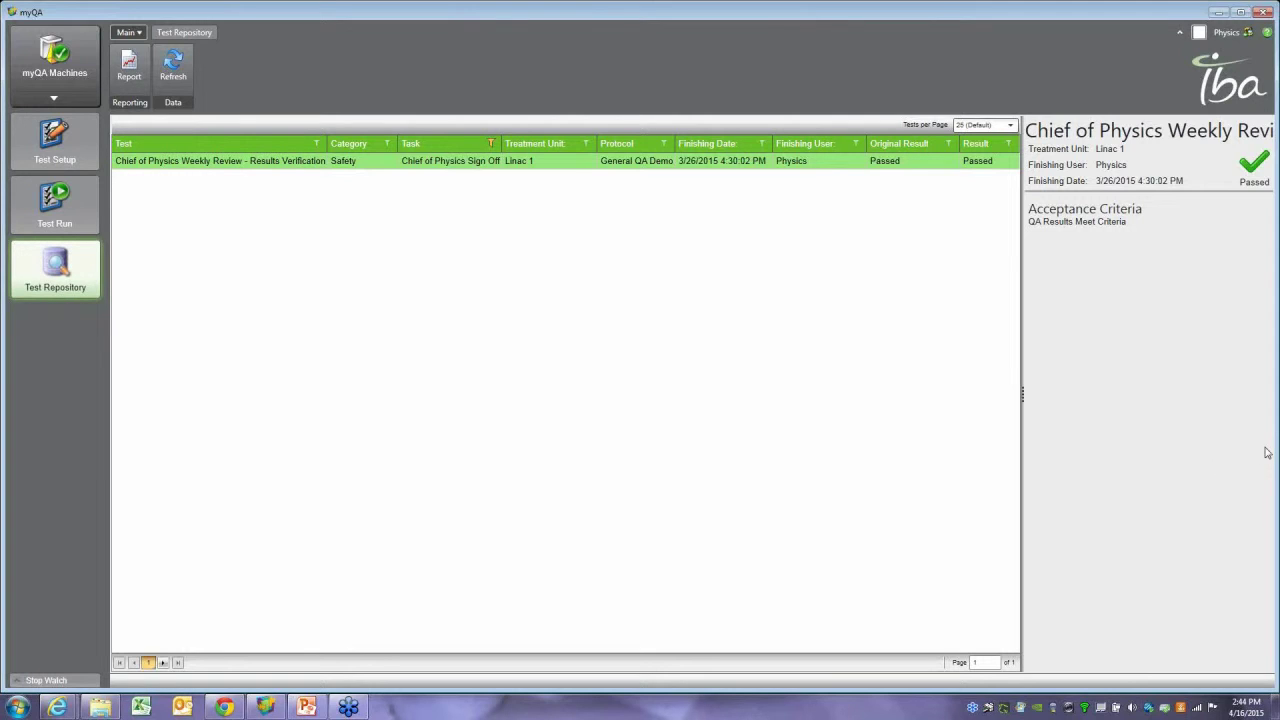
pyautogui.click(54, 97)
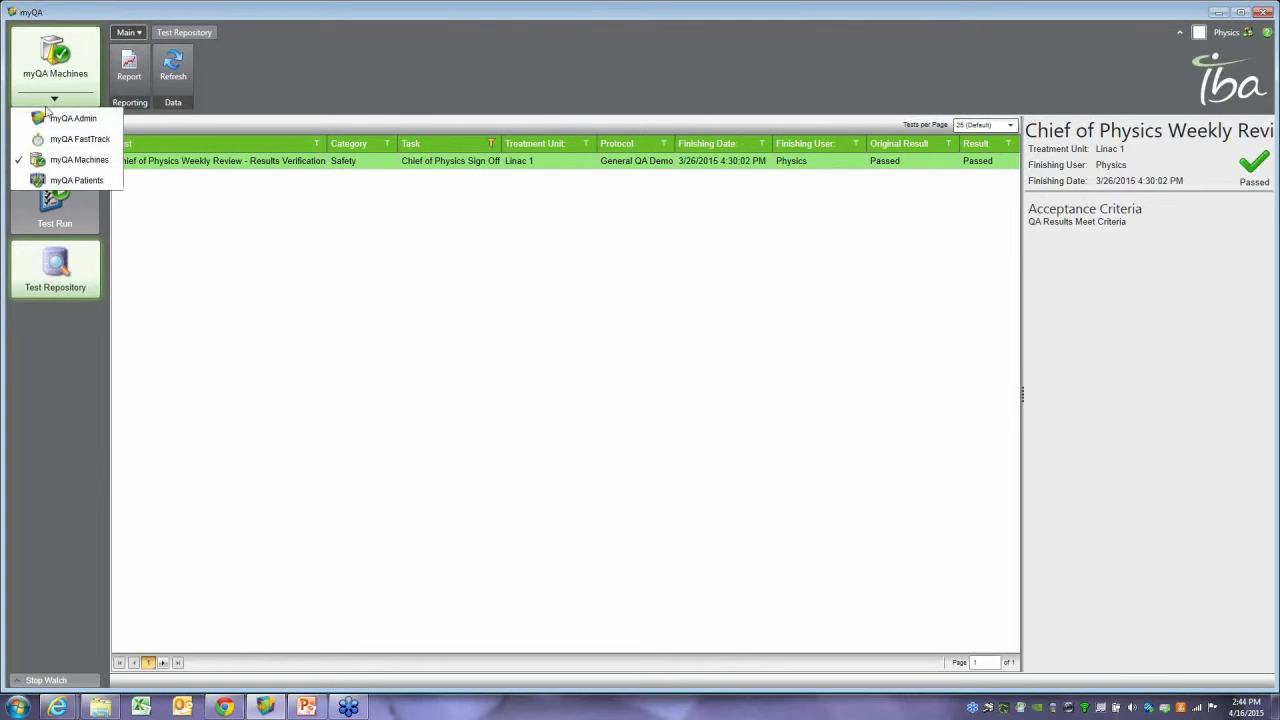
# - Return to Test Run and bring up ProteusONE's Monthly QA task tests
pyautogui.click(72, 160)
pyautogui.click(65, 188)
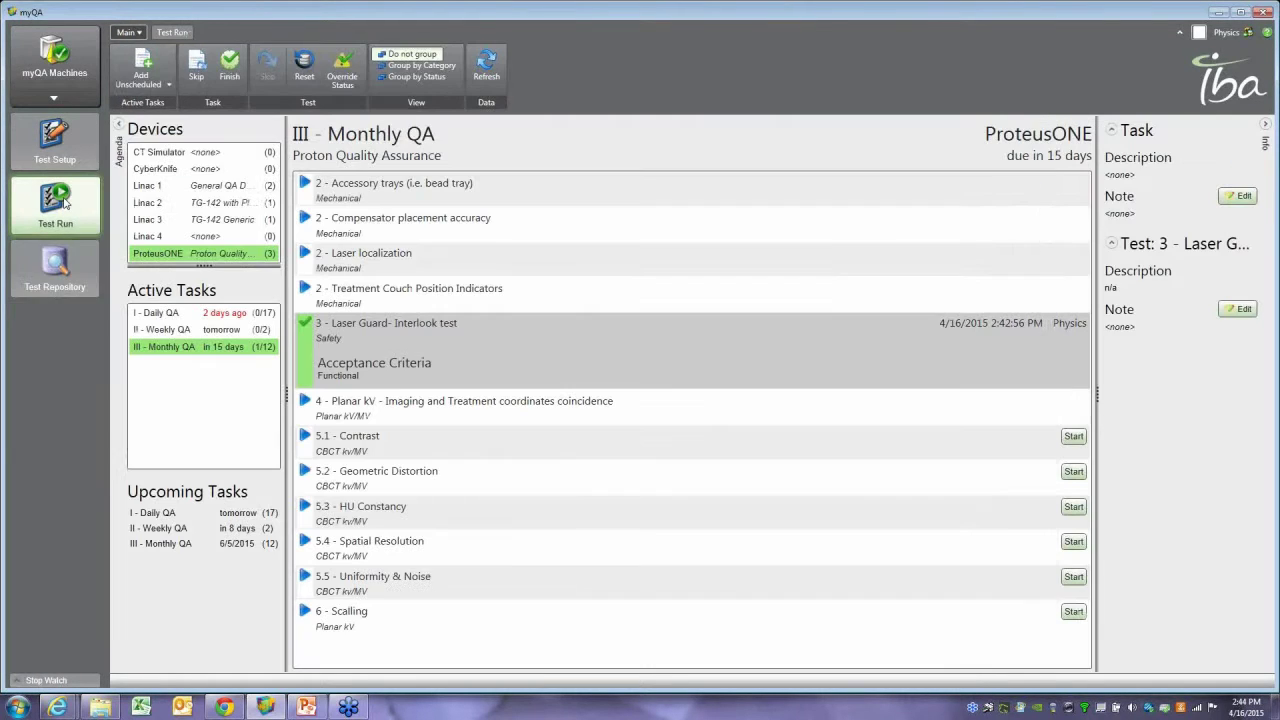
pyautogui.click(157, 331)
pyautogui.click(165, 346)
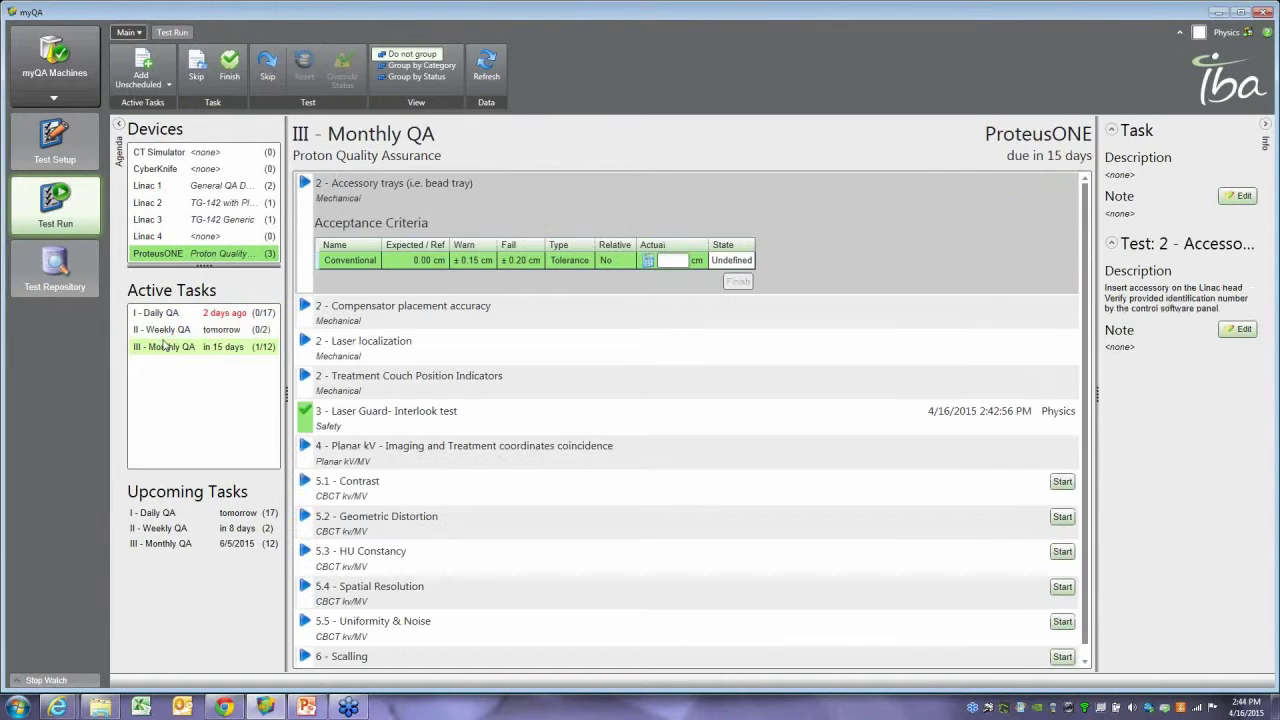
pyautogui.scroll(-1, 430, 420)
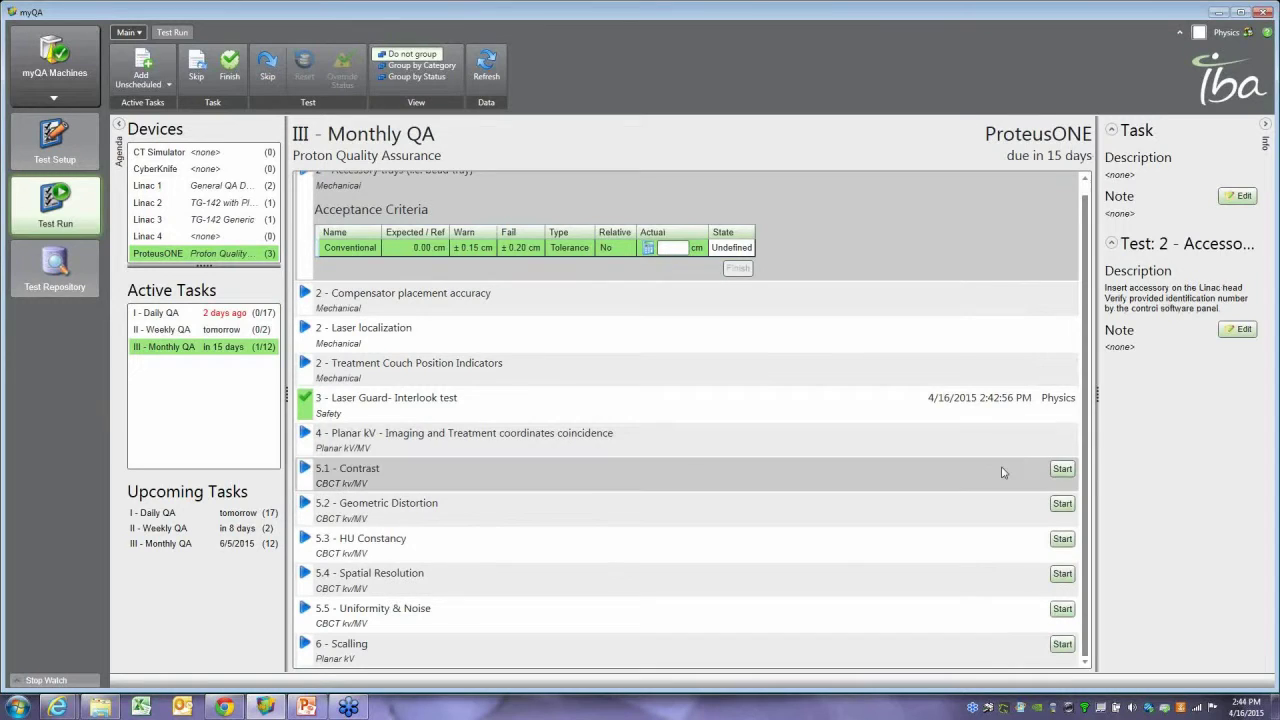
# - Run 5.1 Contrast on the CBCT 1 CATPHAN folder and accept the failed 7.29% result
pyautogui.click(1068, 469)
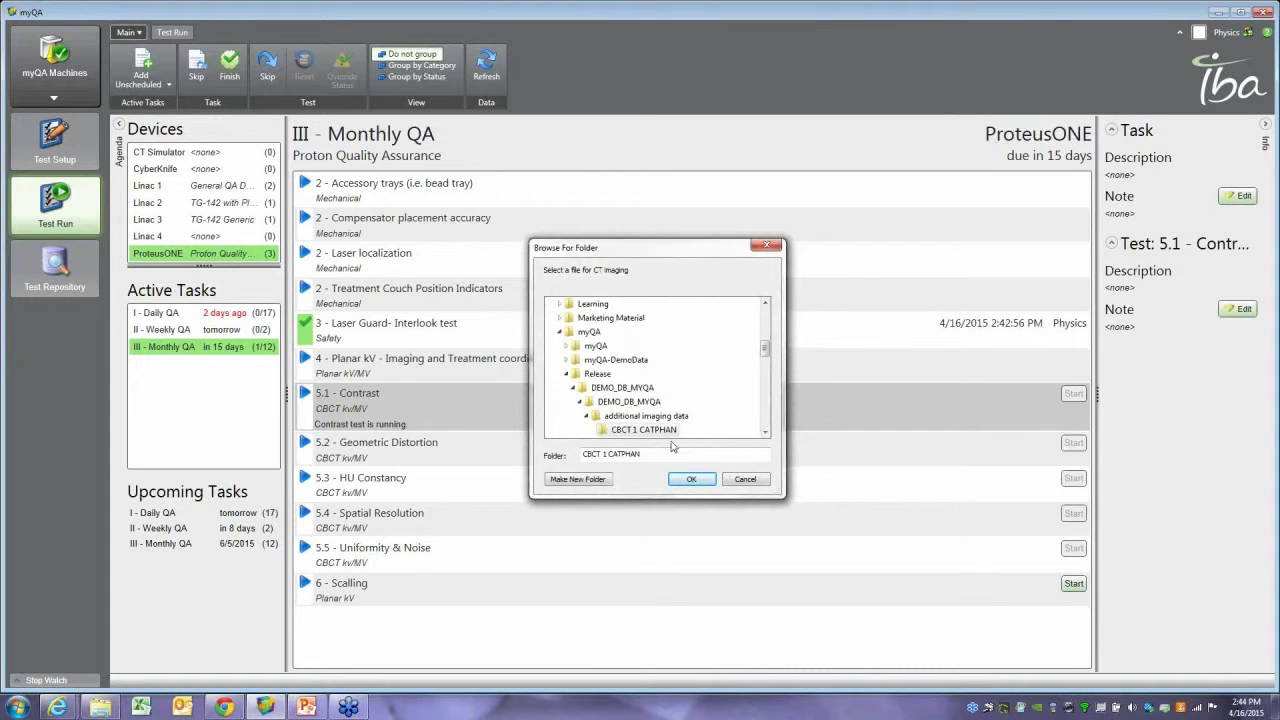
pyautogui.click(690, 479)
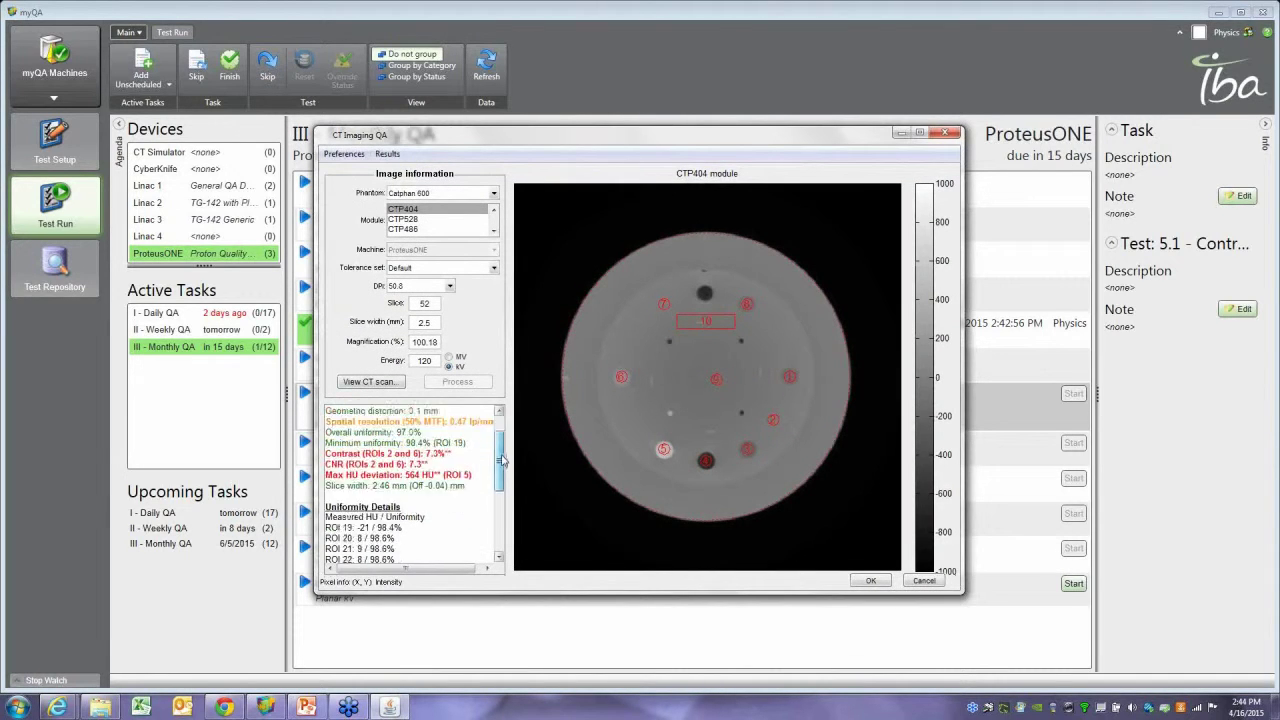
pyautogui.moveTo(502, 440); pyautogui.dragTo(503, 502)
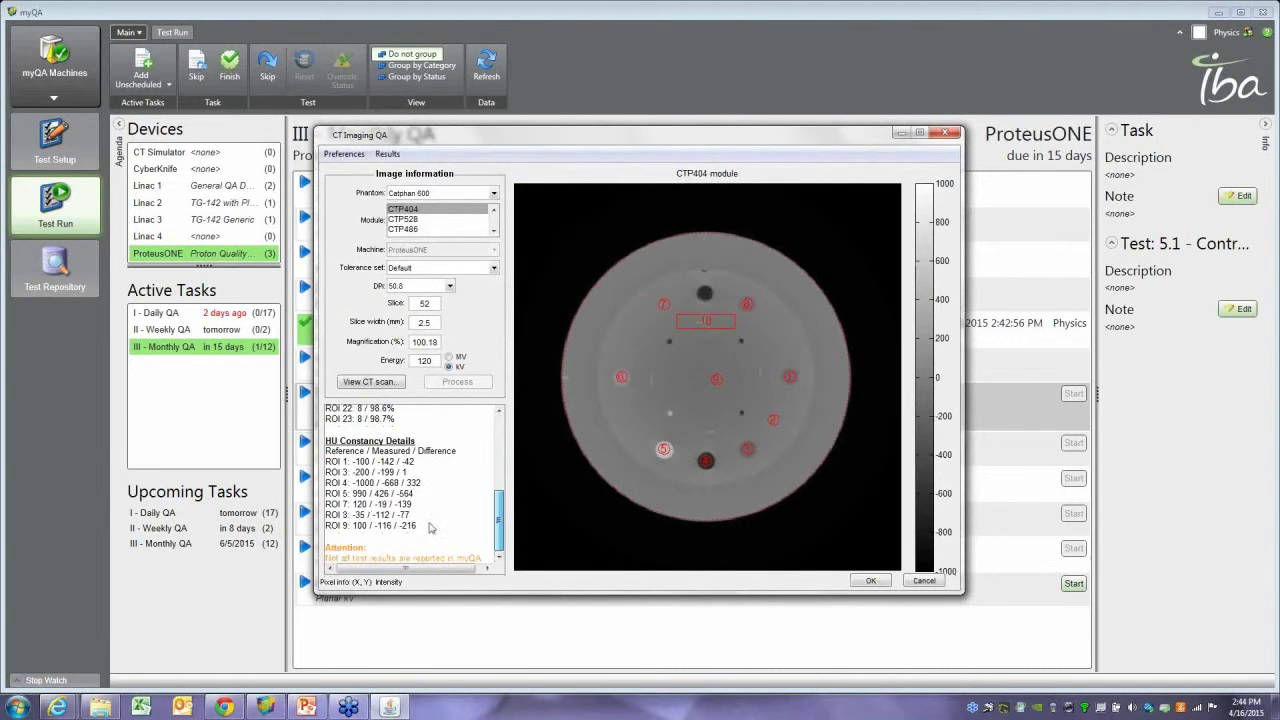
pyautogui.click(868, 580)
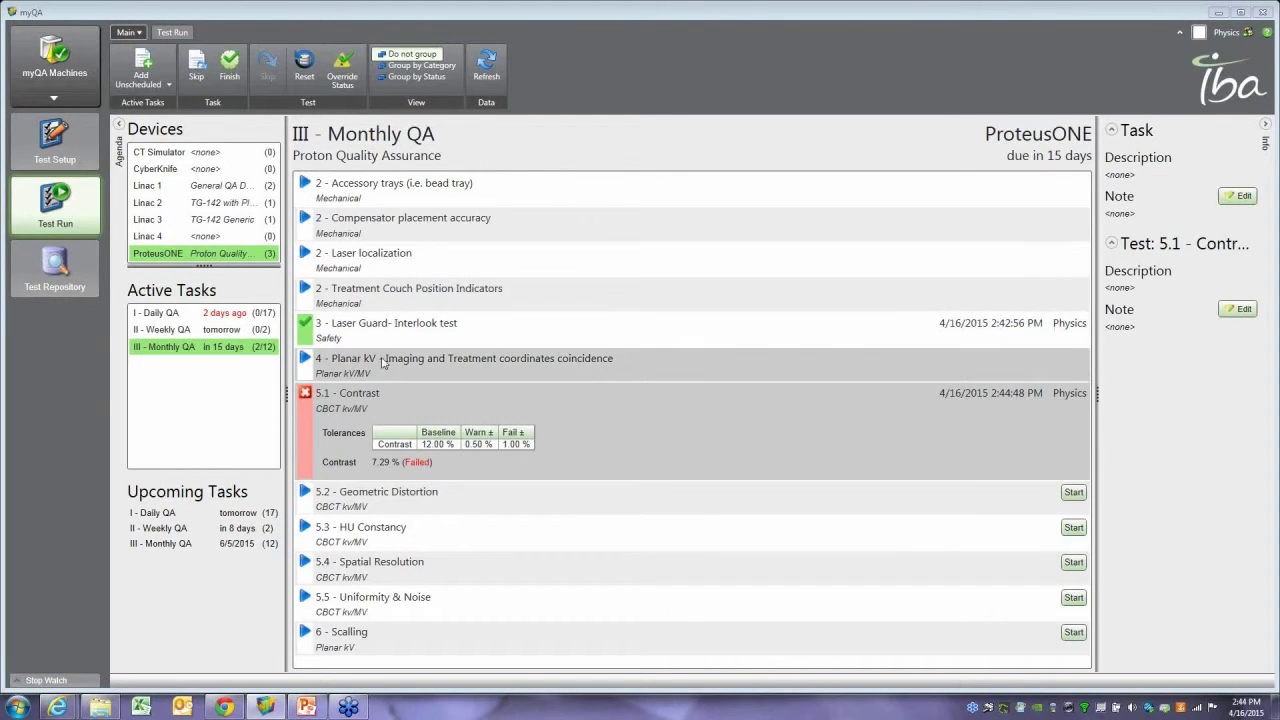
# - Add an unscheduled 3.- MLC QA task for Linac 1 and start its Picket Fence test
pyautogui.click(170, 193)
pyautogui.click(163, 82)
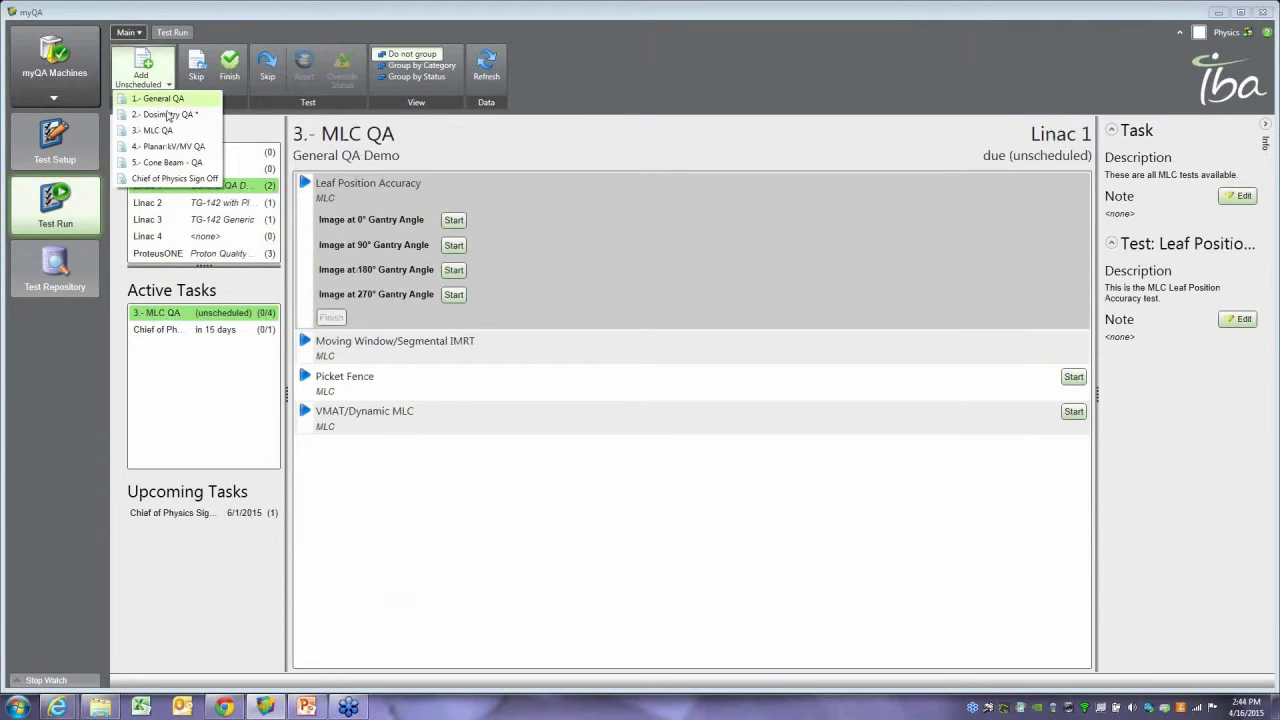
pyautogui.click(155, 130)
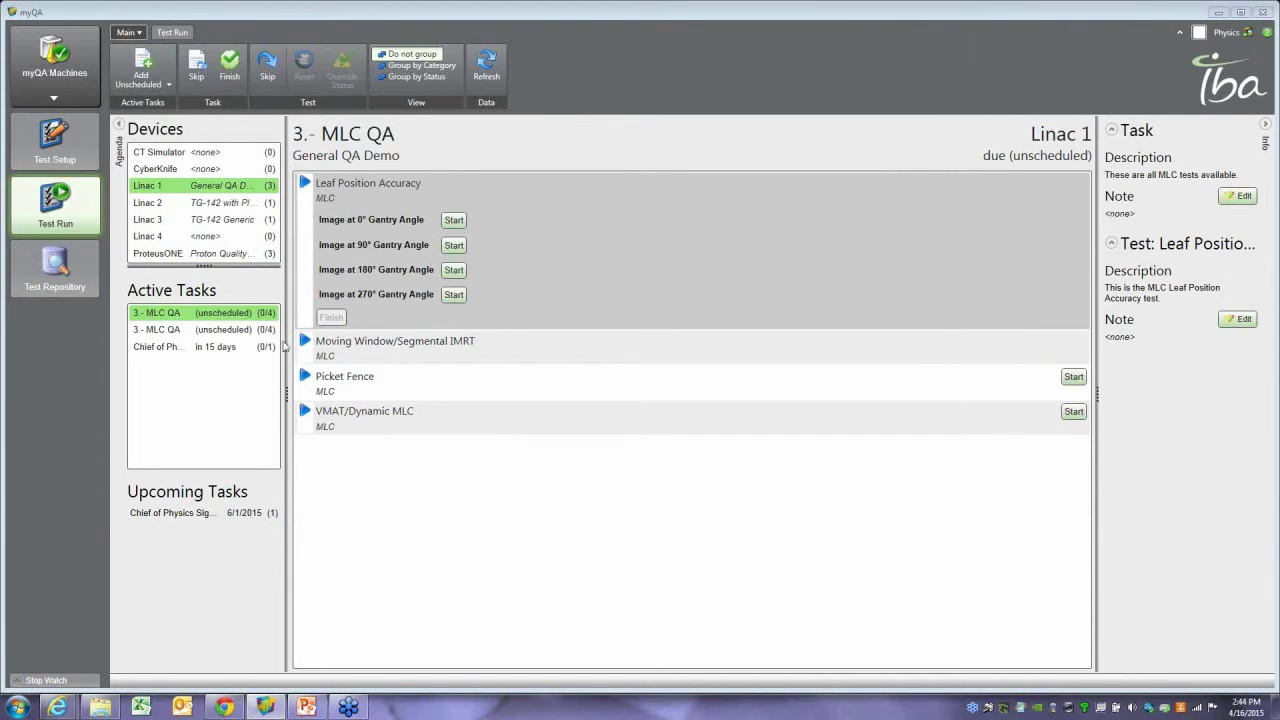
pyautogui.click(420, 380)
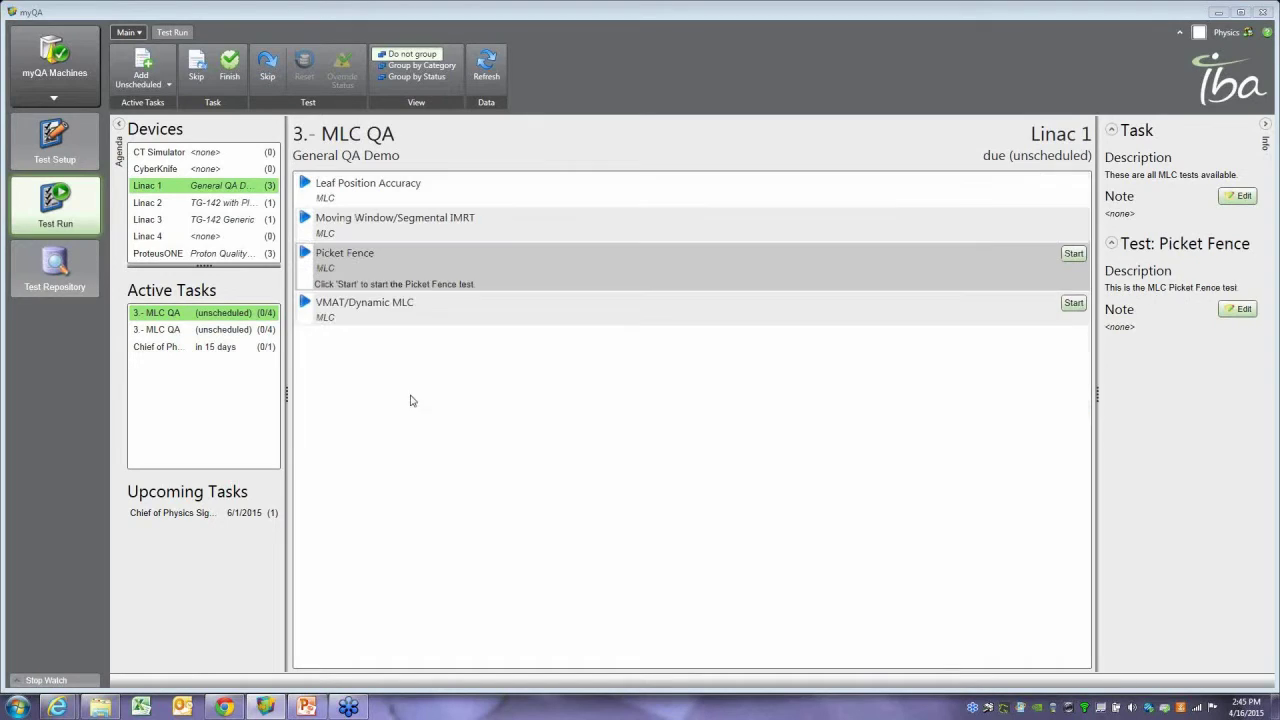
pyautogui.click(1073, 253)
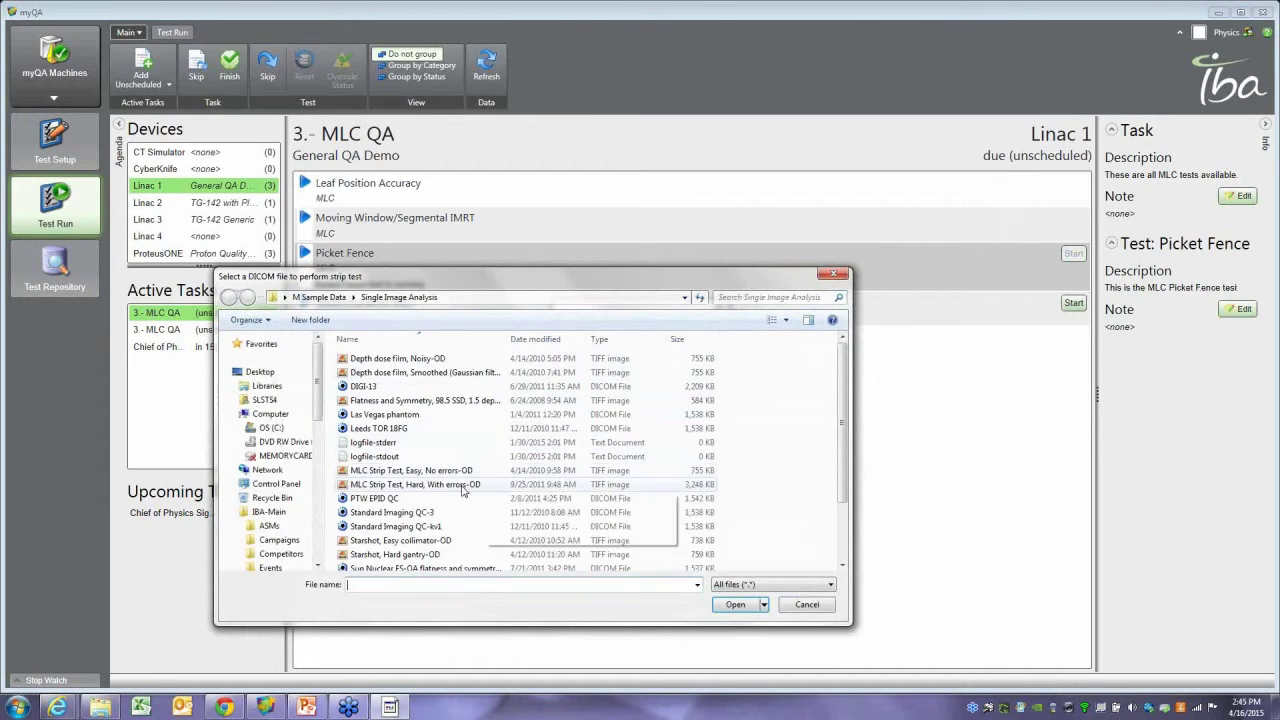
# - Analyse the hard strip-test image with gantry 0°, Varian Millennium 120 MLC, image-centre isocenter
pyautogui.click(455, 485)
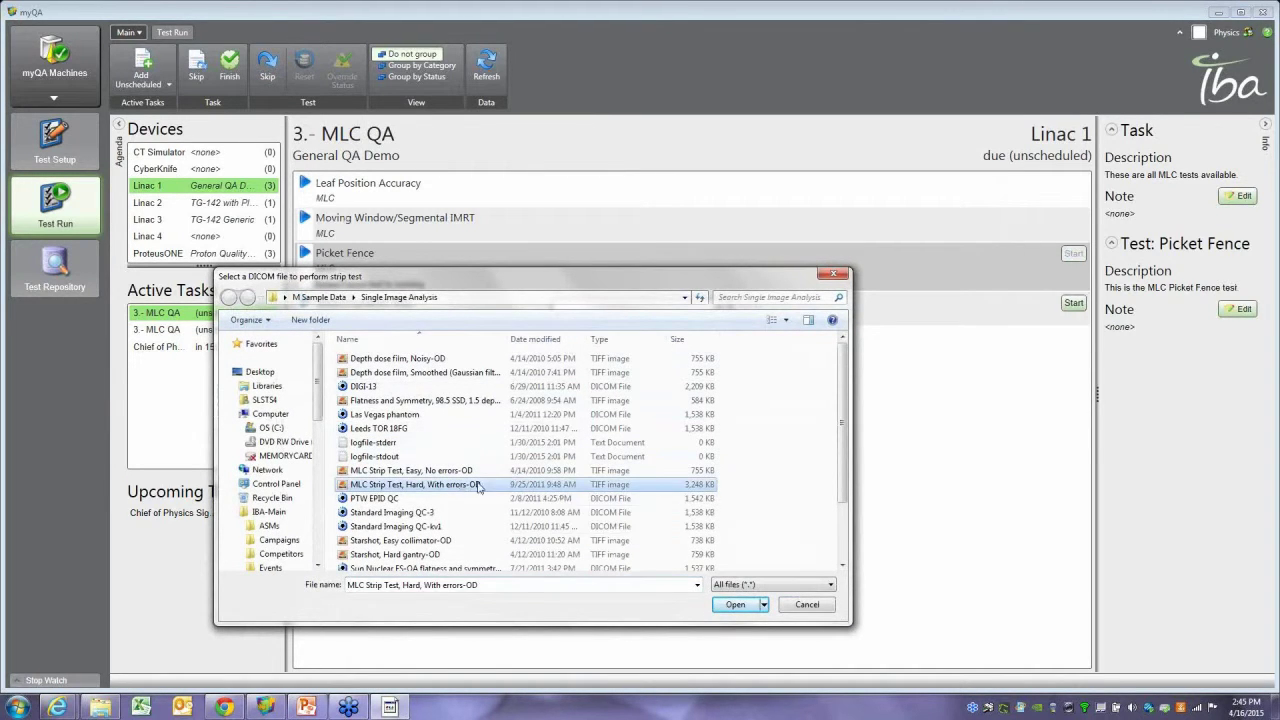
pyautogui.click(731, 609)
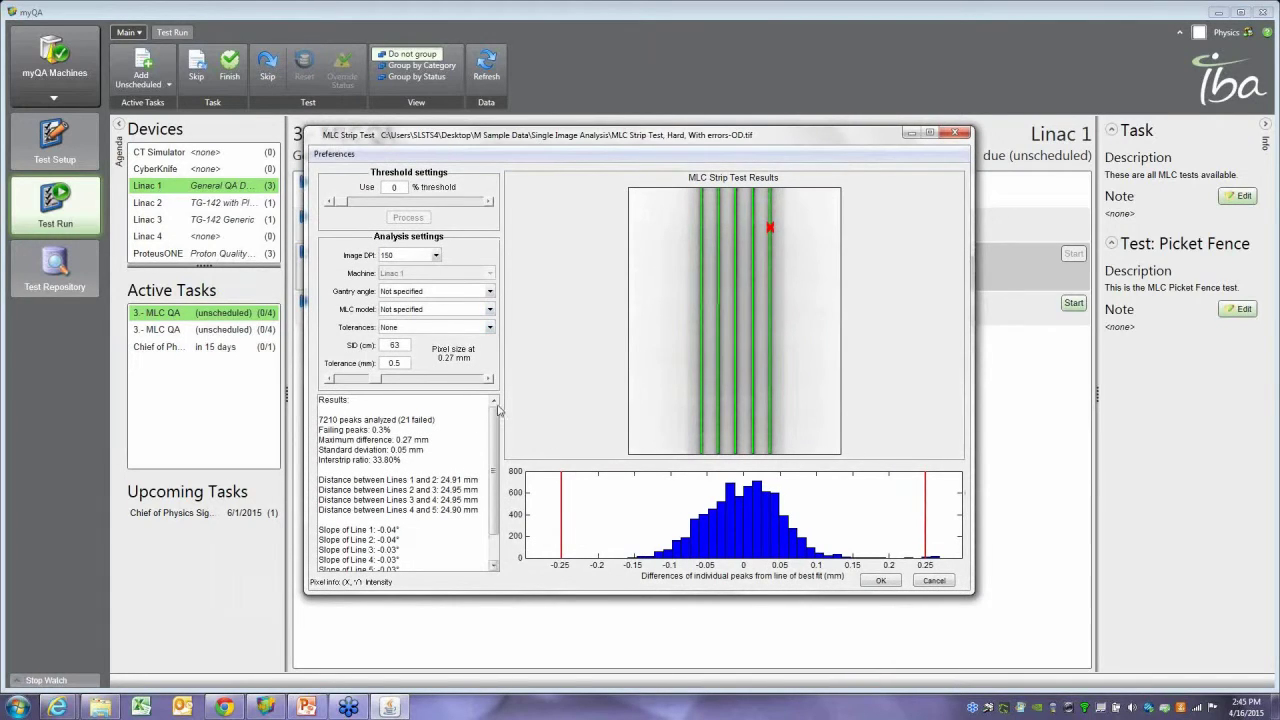
pyautogui.click(445, 291)
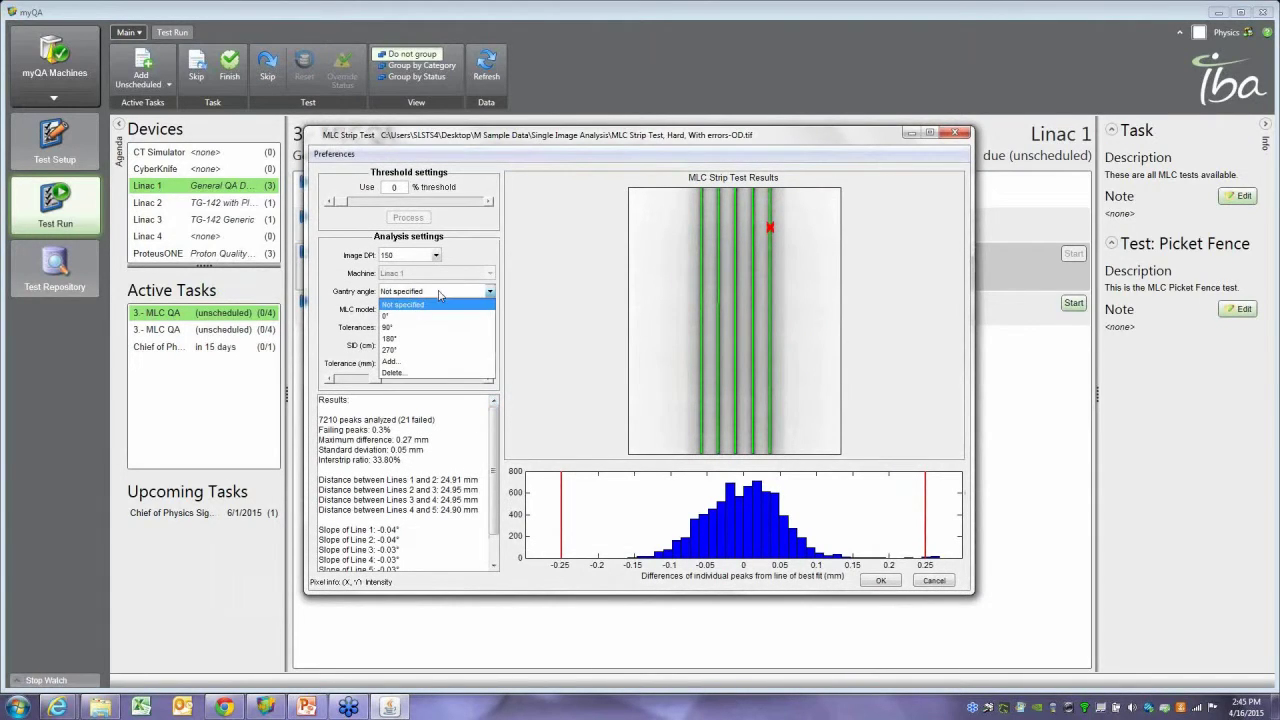
pyautogui.click(421, 316)
pyautogui.click(421, 312)
pyautogui.click(425, 335)
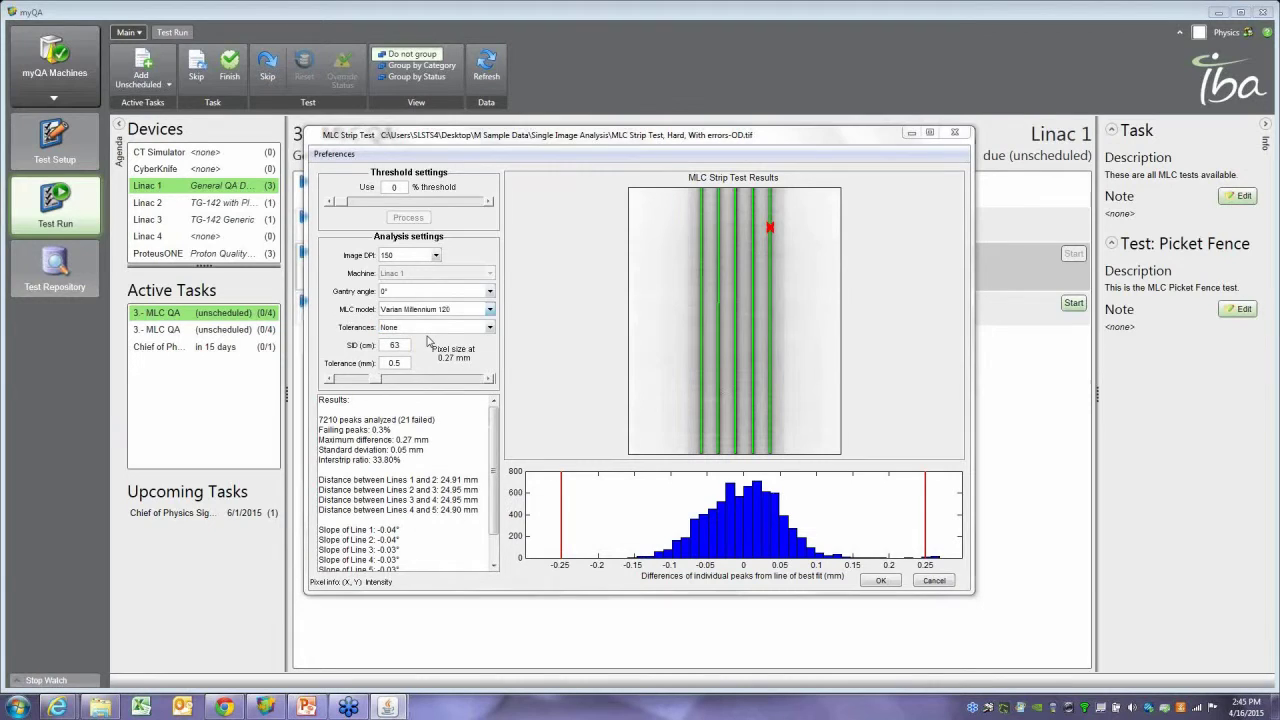
pyautogui.click(630, 341)
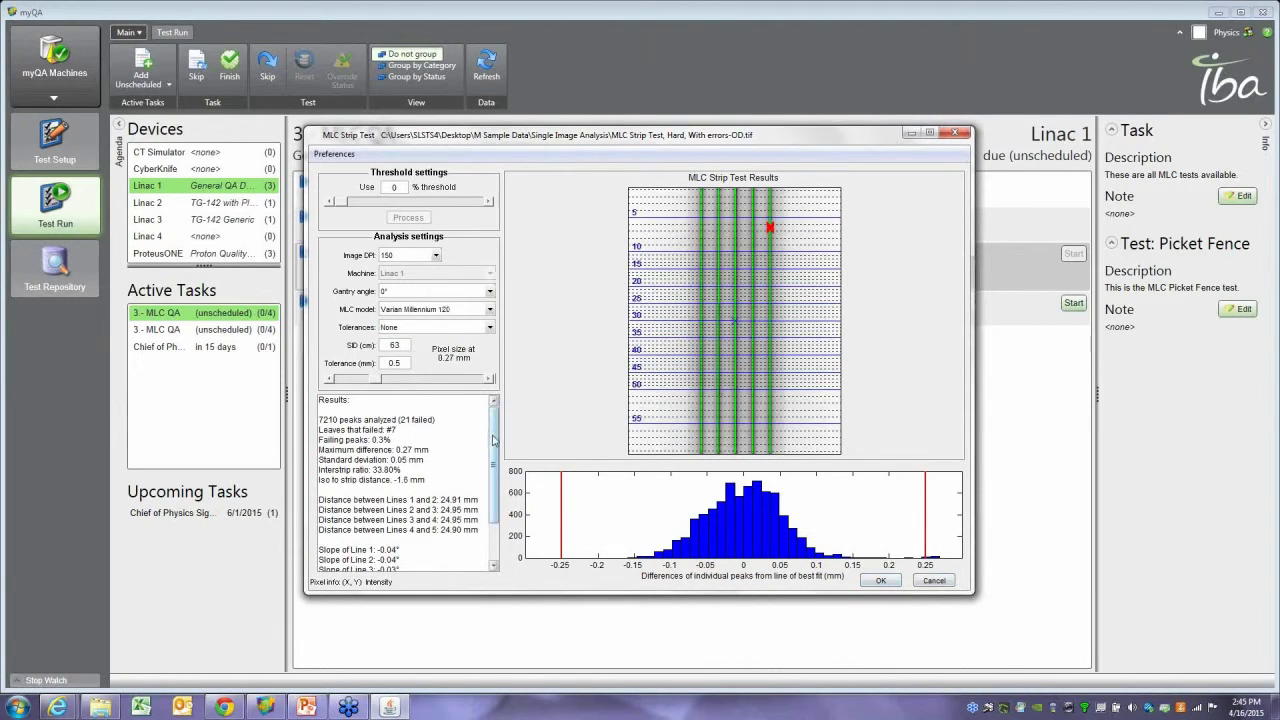
pyautogui.scroll(-2, 487, 490)
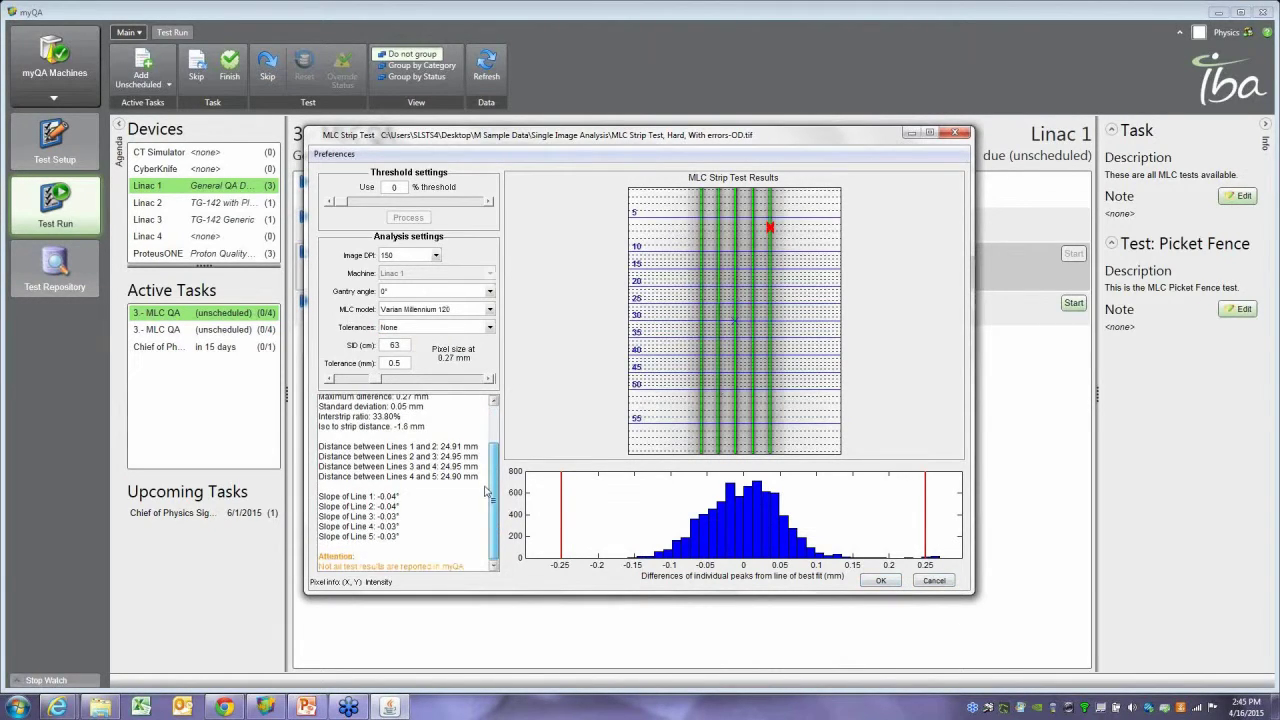
pyautogui.click(876, 583)
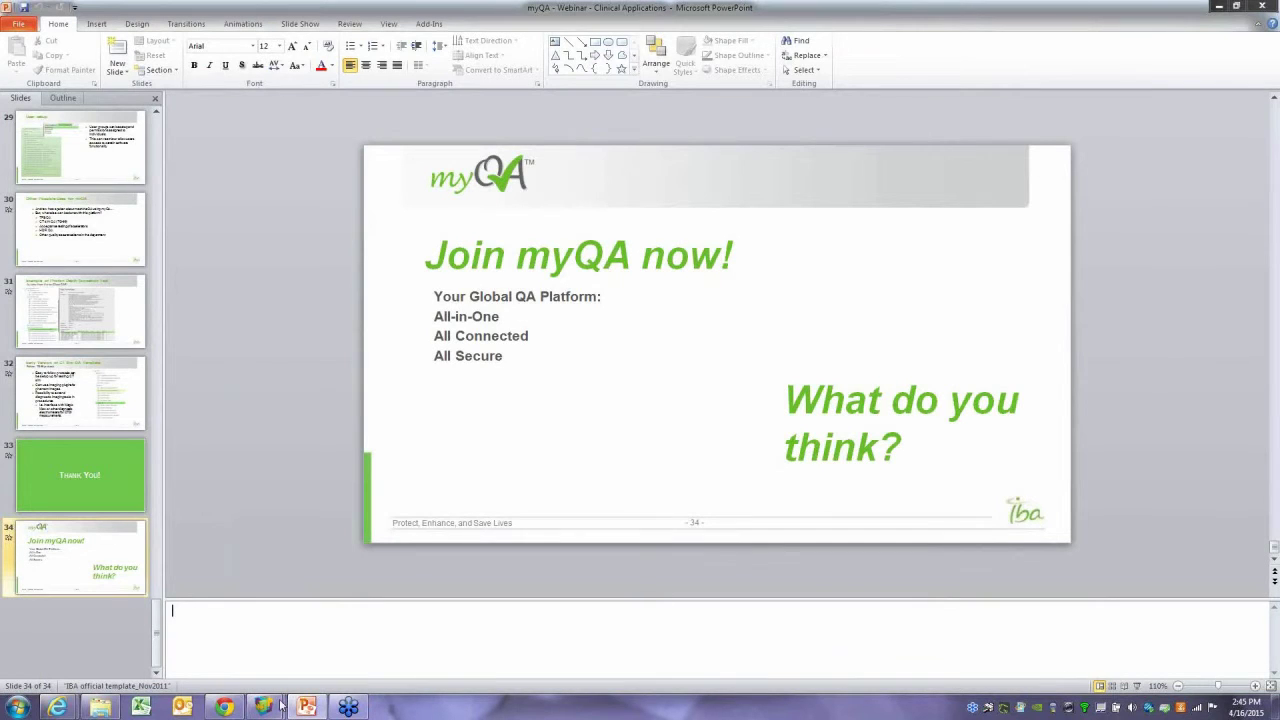